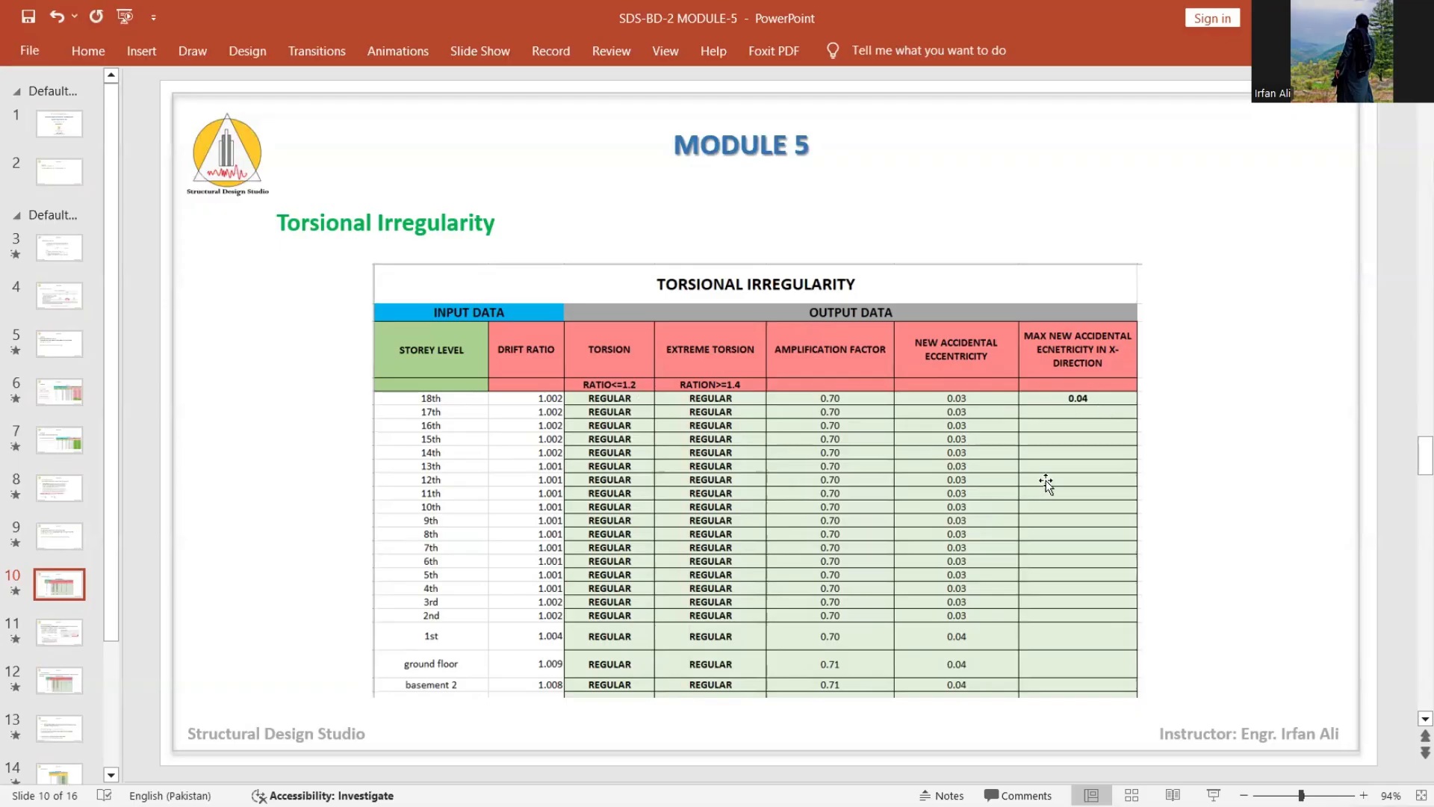
Step: Switch to the ETABS model "20 STORIES v1 with controlled drift" and open the selection of tables for display
{"action": "scroll", "coordinate": [1046, 481], "scroll_direction": "down", "scroll_amount": 1}
{"action": "scroll", "coordinate": [1045, 481], "scroll_direction": "up", "scroll_amount": 1}
{"action": "left_click", "coordinate": [986, 784]}
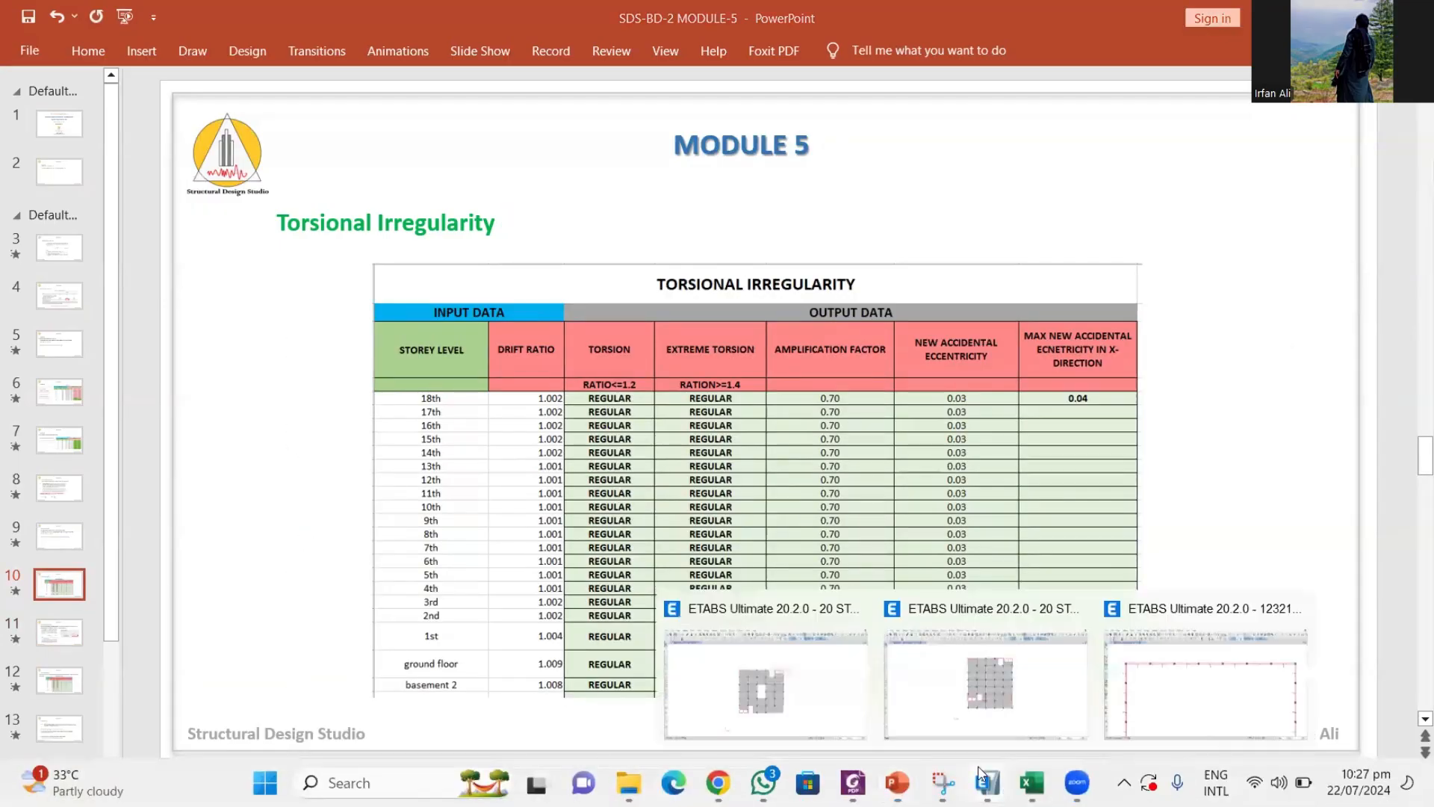
{"action": "left_click", "coordinate": [942, 666]}
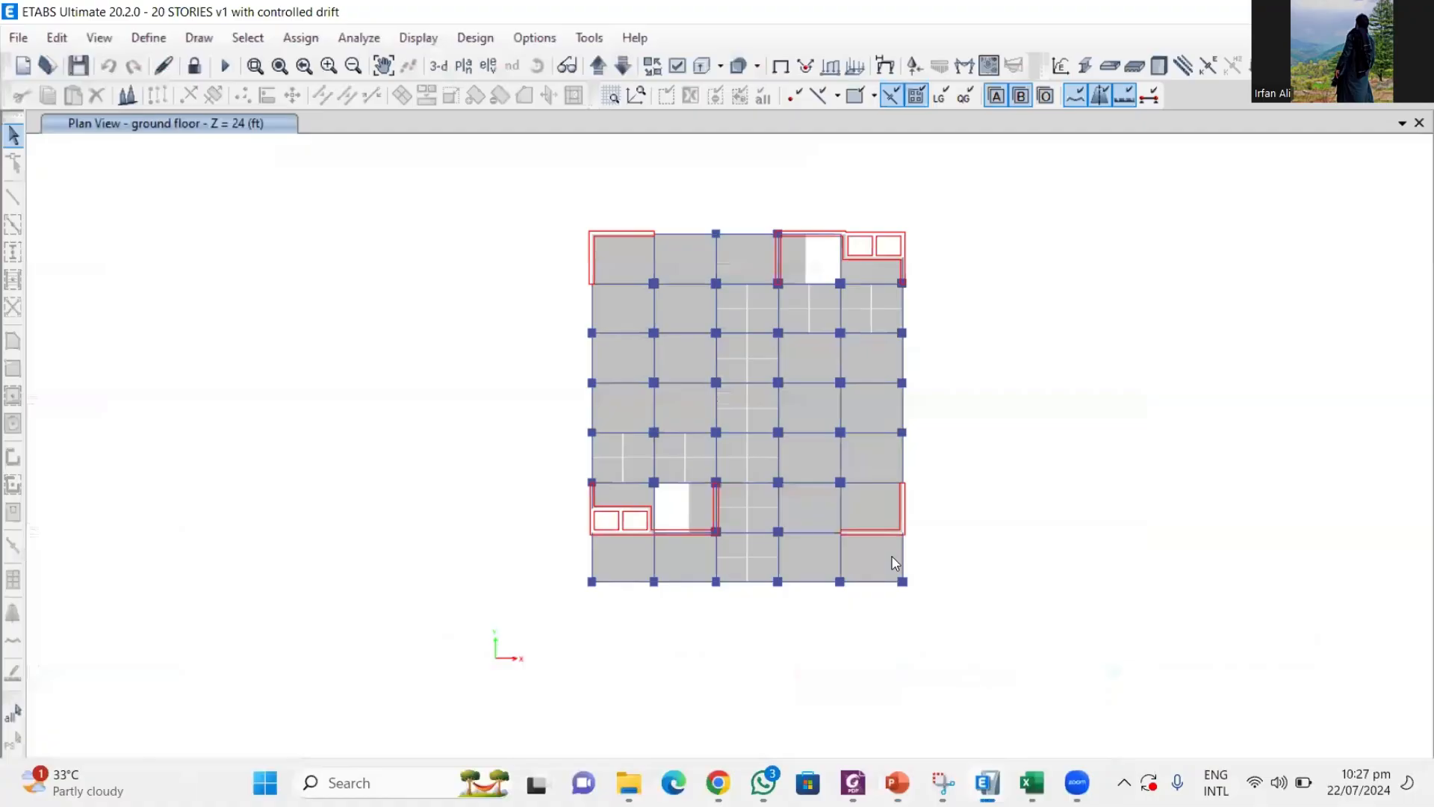
{"action": "left_click", "coordinate": [416, 38]}
{"action": "left_click", "coordinate": [504, 562]}
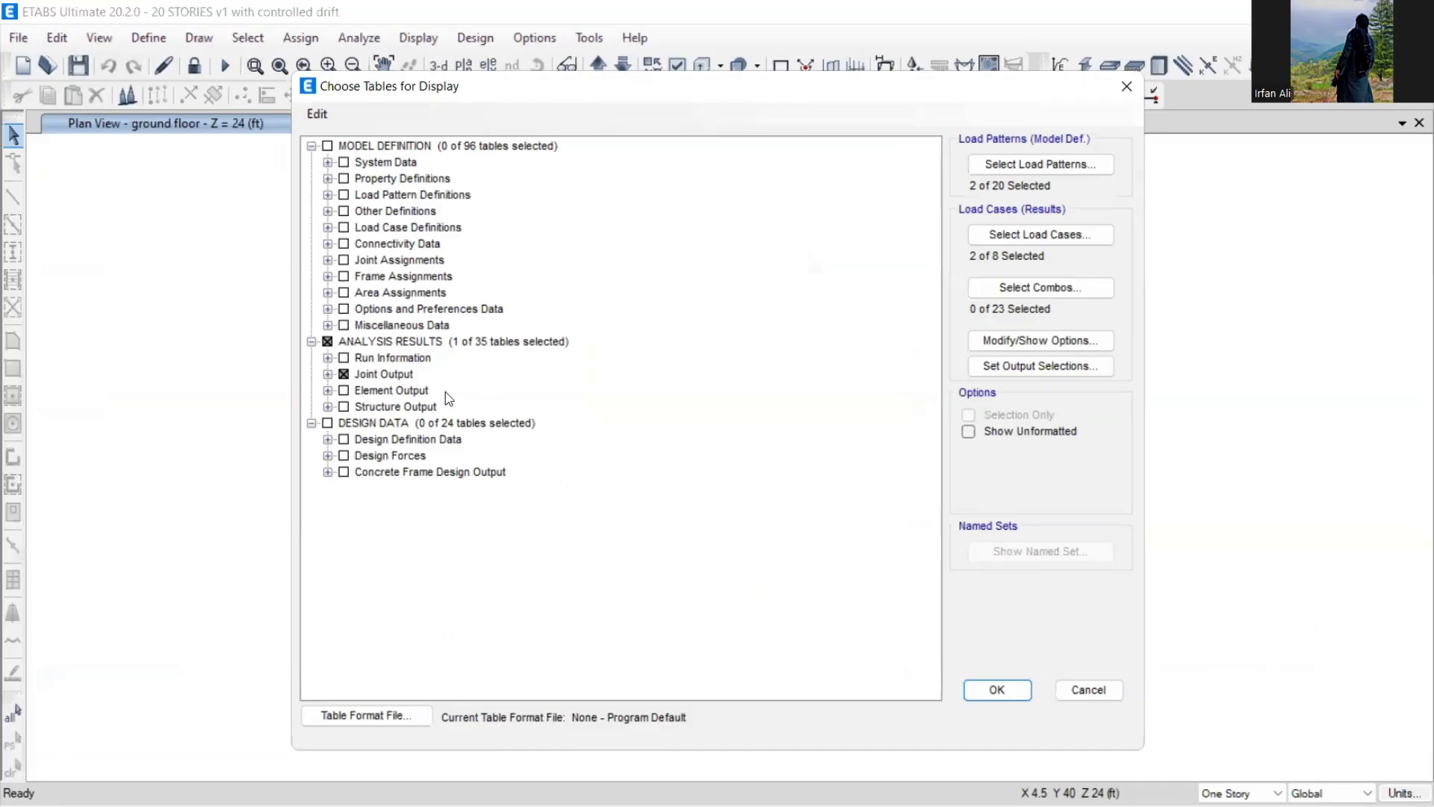
Step: Deselect the Story Drifts table and display the Diaphragm Max Over Avg Drifts table from the joint displacement results
{"action": "left_click", "coordinate": [328, 374]}
{"action": "left_click", "coordinate": [344, 391]}
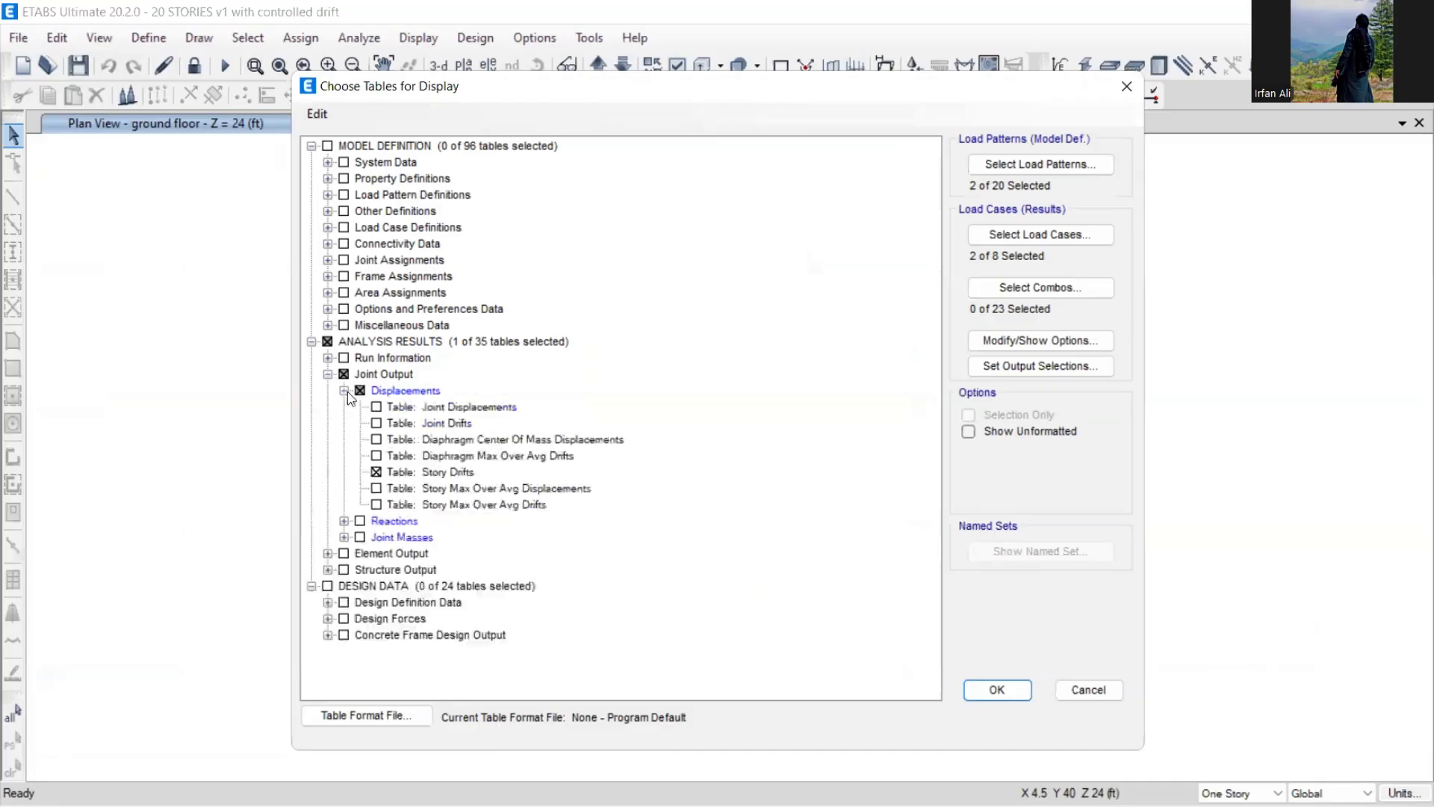
{"action": "left_click", "coordinate": [376, 472]}
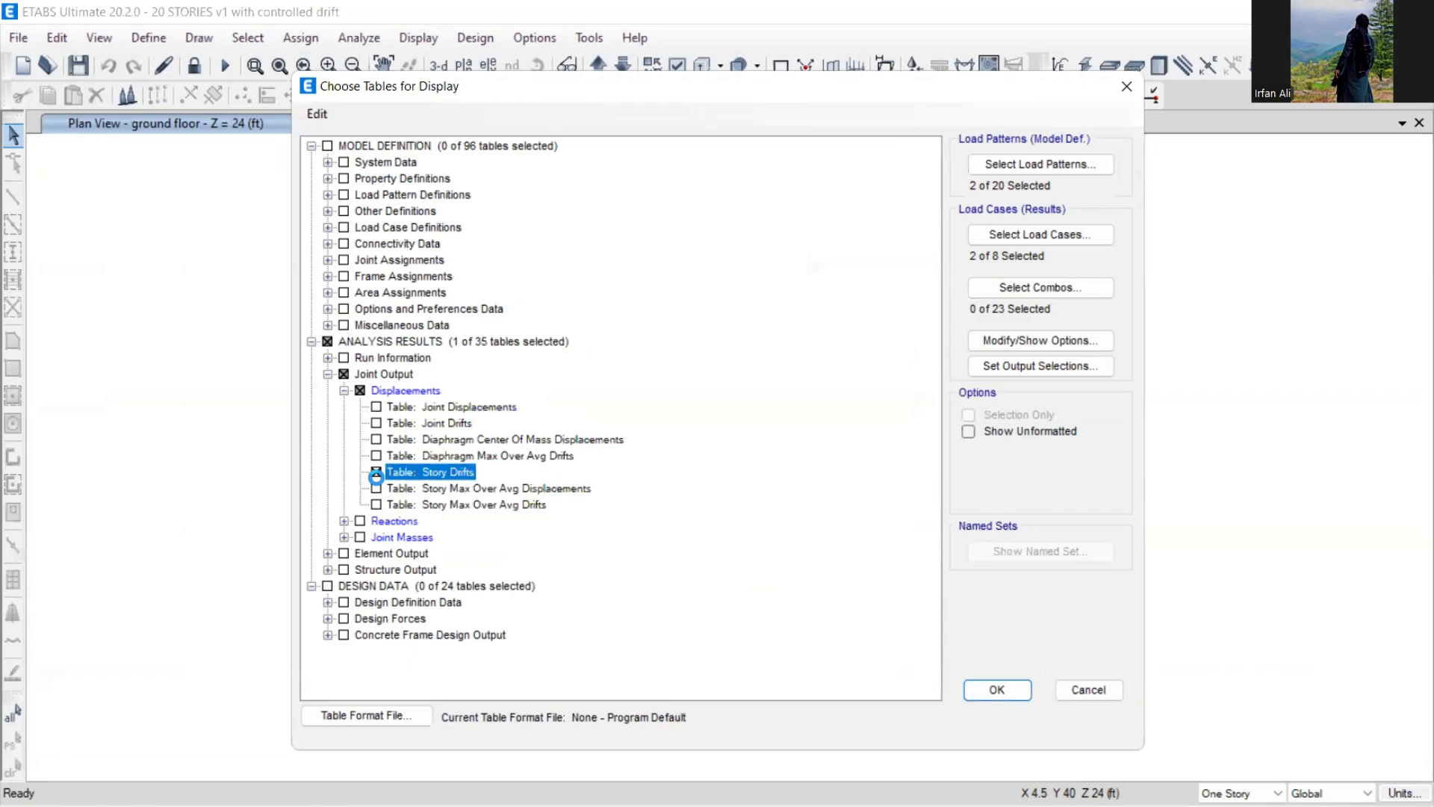
{"action": "left_click", "coordinate": [377, 437]}
{"action": "left_click", "coordinate": [377, 441]}
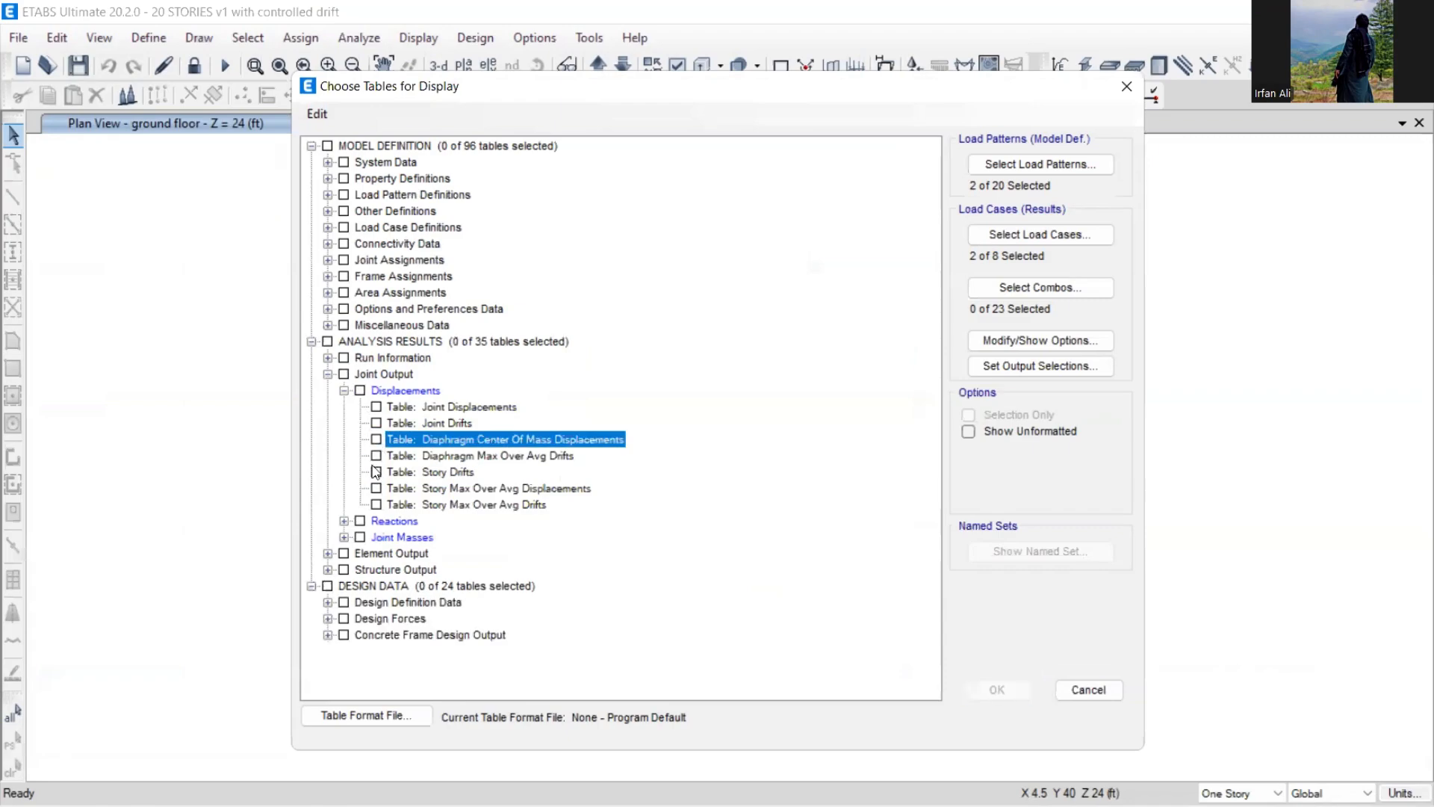
{"action": "left_click", "coordinate": [376, 455]}
{"action": "left_click", "coordinate": [1024, 688]}
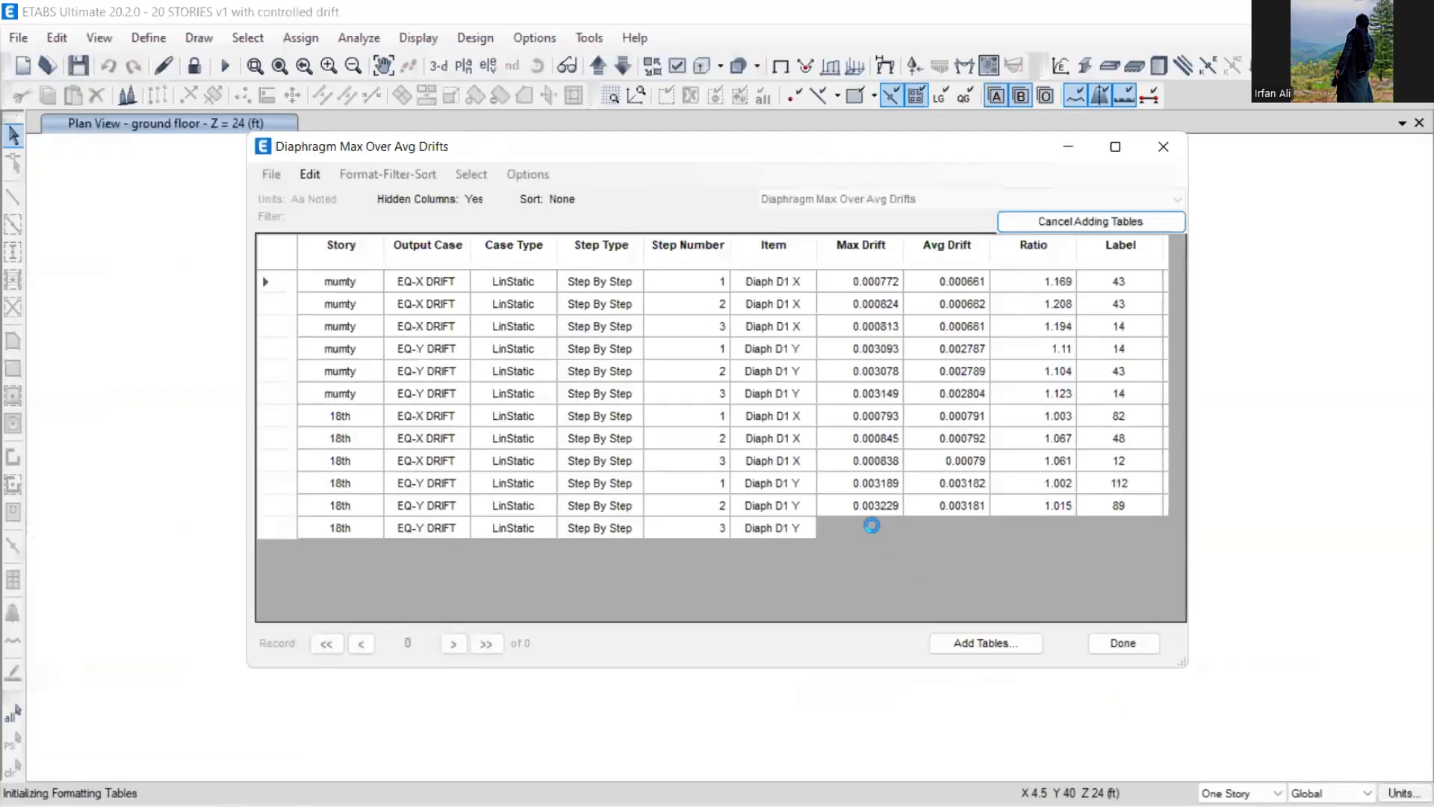
Step: Filter the Story column to the 1st through 18th stories, basement 2 and ground floor, leaving out mumty
{"action": "left_click", "coordinate": [357, 249]}
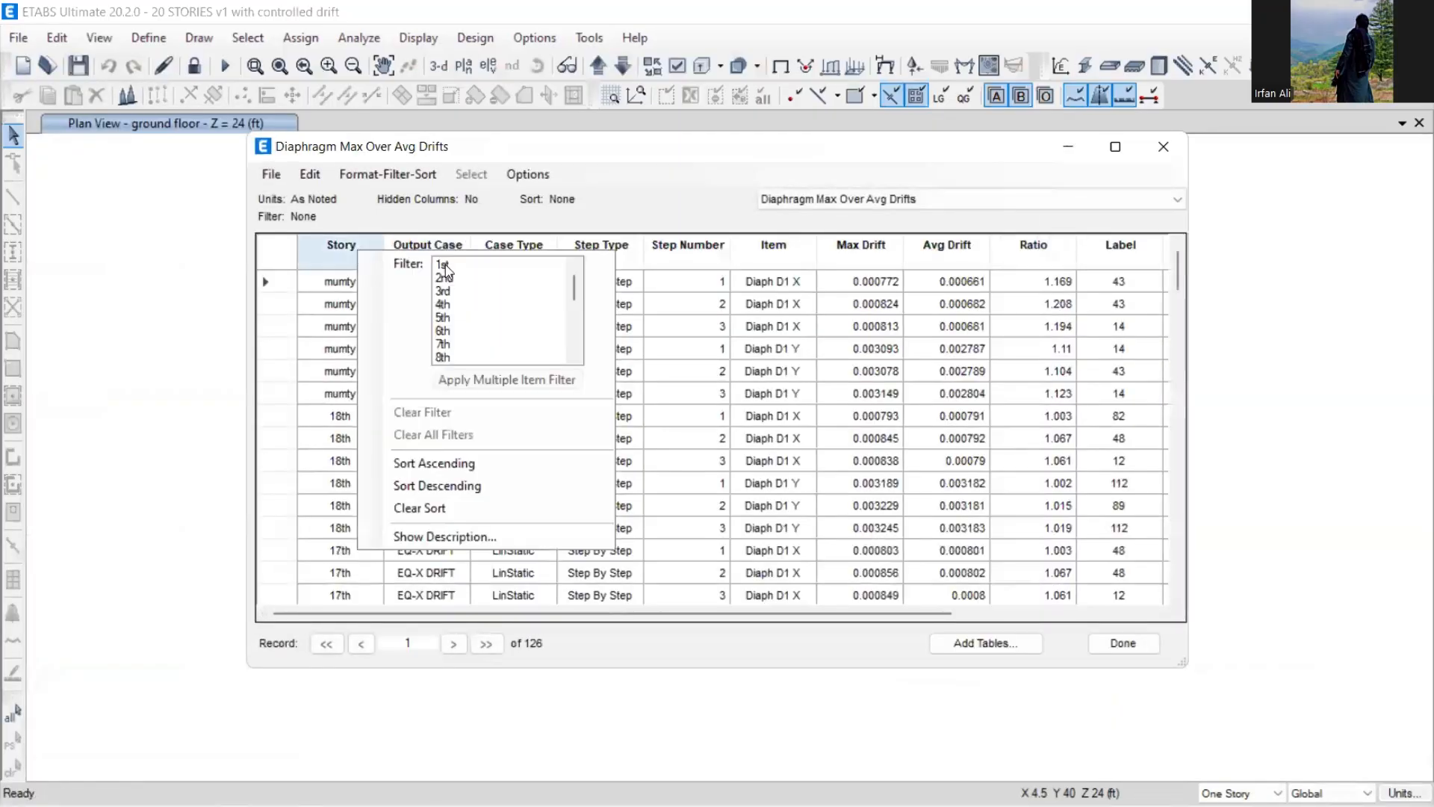
{"action": "left_click_drag", "start_coordinate": [443, 265], "coordinate": [469, 428]}
{"action": "left_click_drag", "start_coordinate": [469, 358], "coordinate": [466, 333]}
{"action": "left_click", "coordinate": [472, 379]}
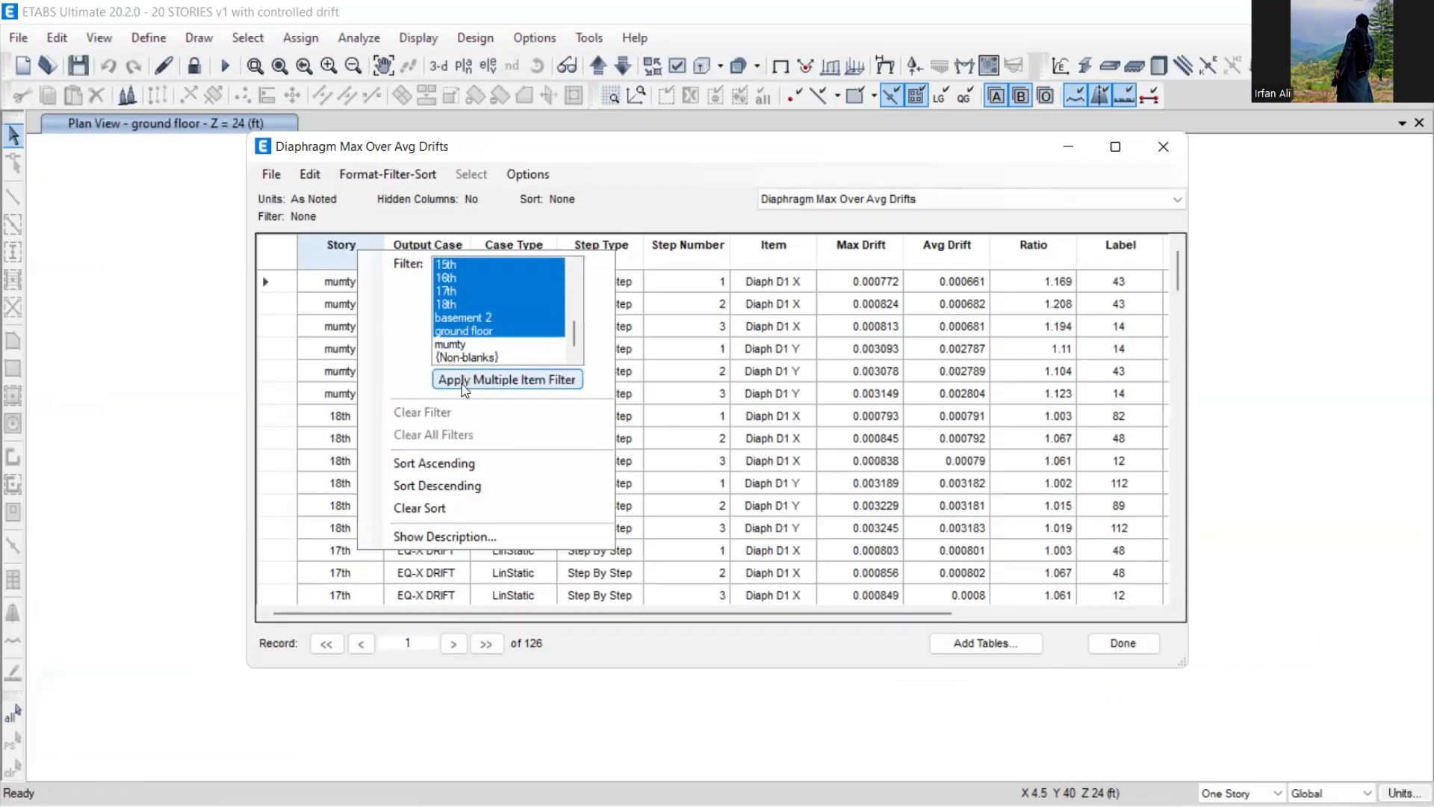
{"action": "left_click", "coordinate": [681, 402]}
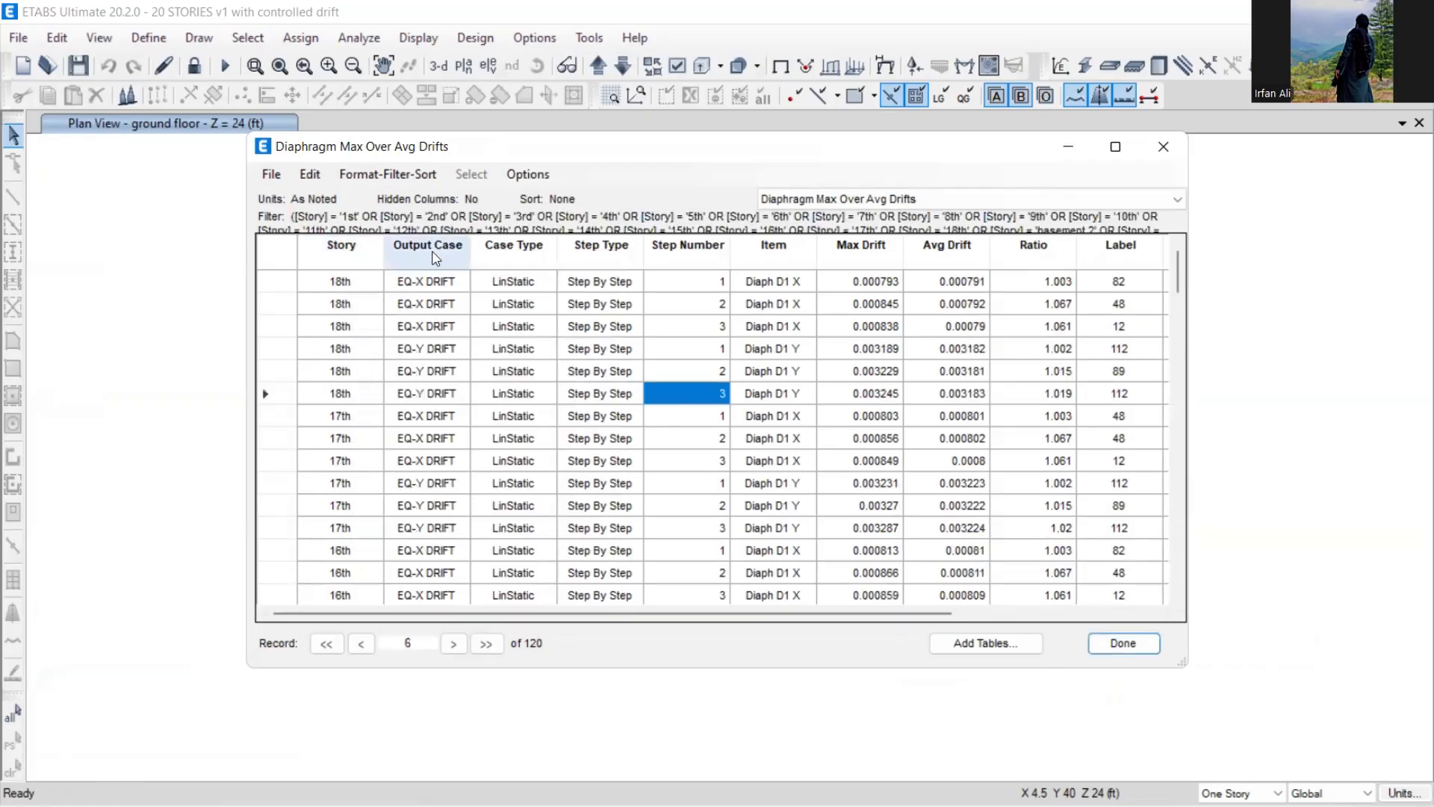
Step: Filter the drift table to output case EQ-X DRIFT, step number equal to 1 and item Diaph D1 X
{"action": "left_click", "coordinate": [430, 251]}
{"action": "left_click", "coordinate": [515, 263]}
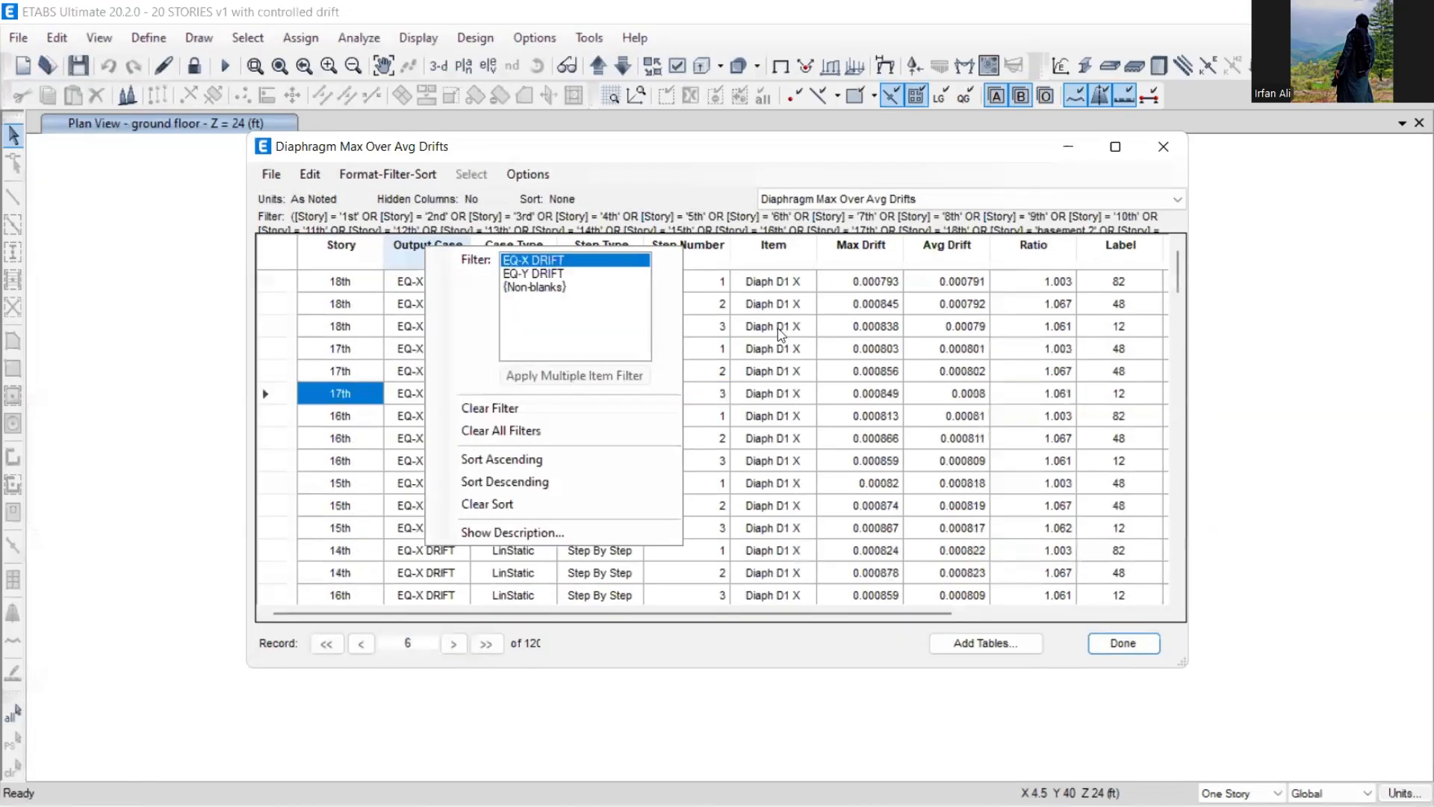
{"action": "left_click", "coordinate": [722, 257]}
{"action": "left_click", "coordinate": [821, 284]}
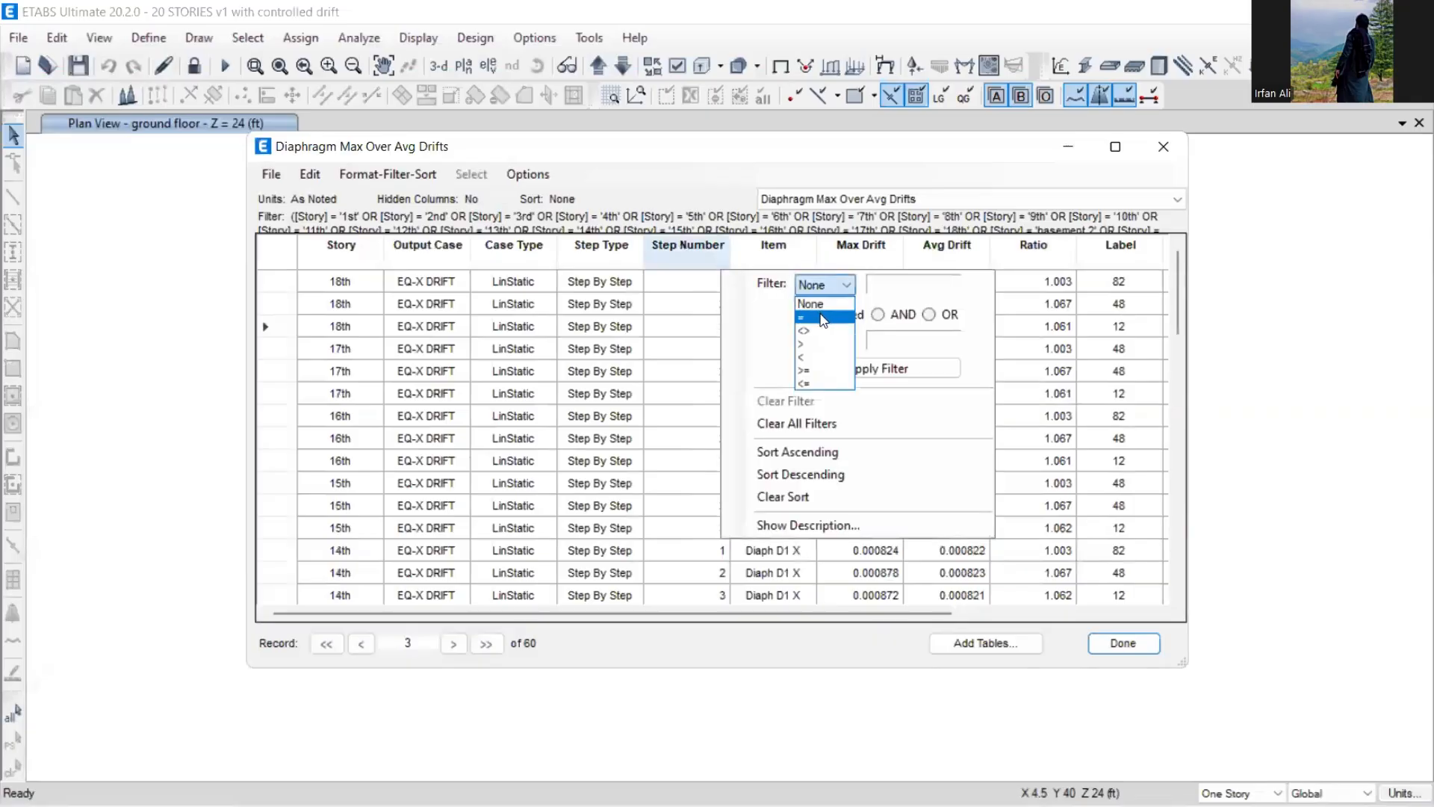
{"action": "left_click", "coordinate": [823, 320]}
{"action": "double_click", "coordinate": [889, 286]}
{"action": "type", "text": "1"}
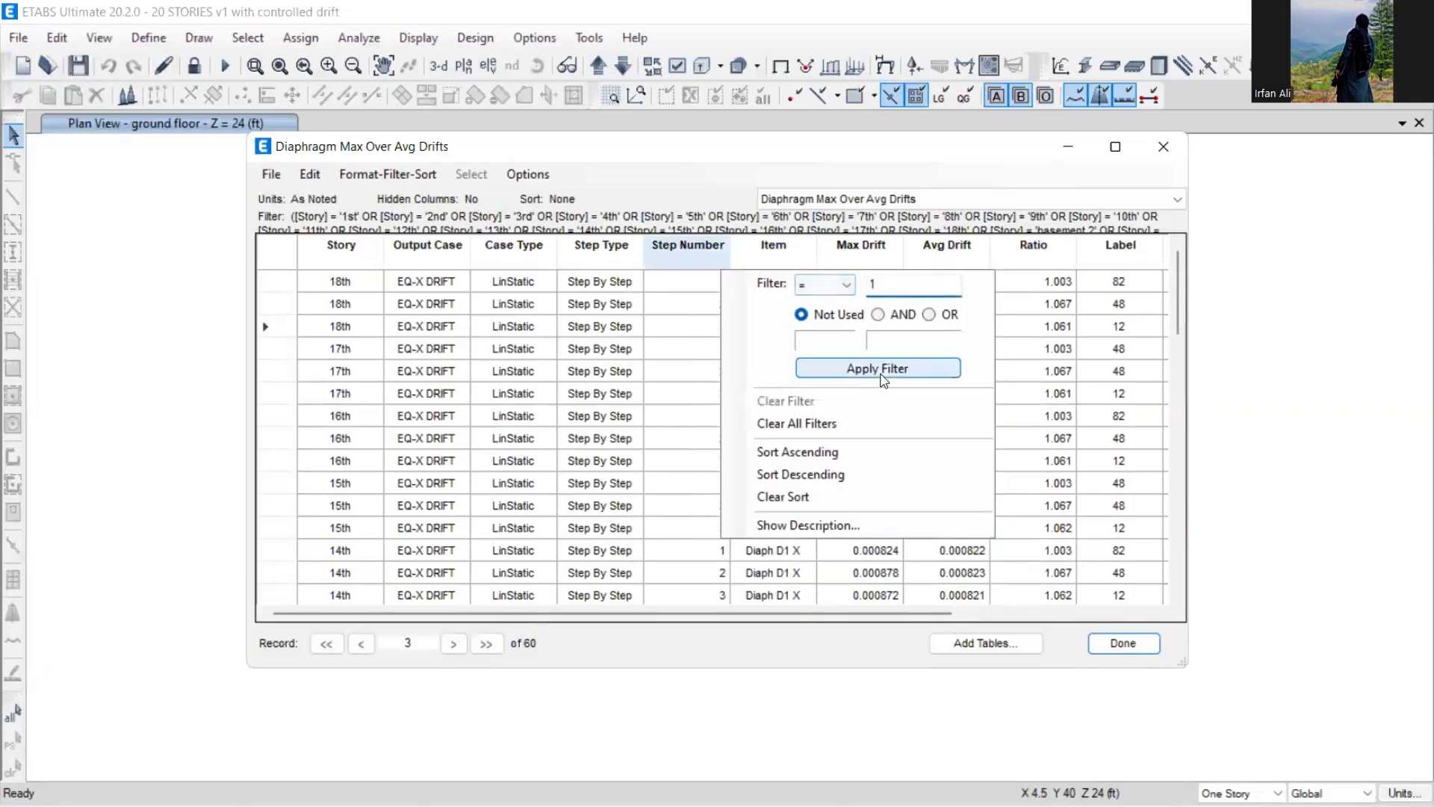
{"action": "left_click", "coordinate": [878, 369]}
{"action": "left_click", "coordinate": [806, 258]}
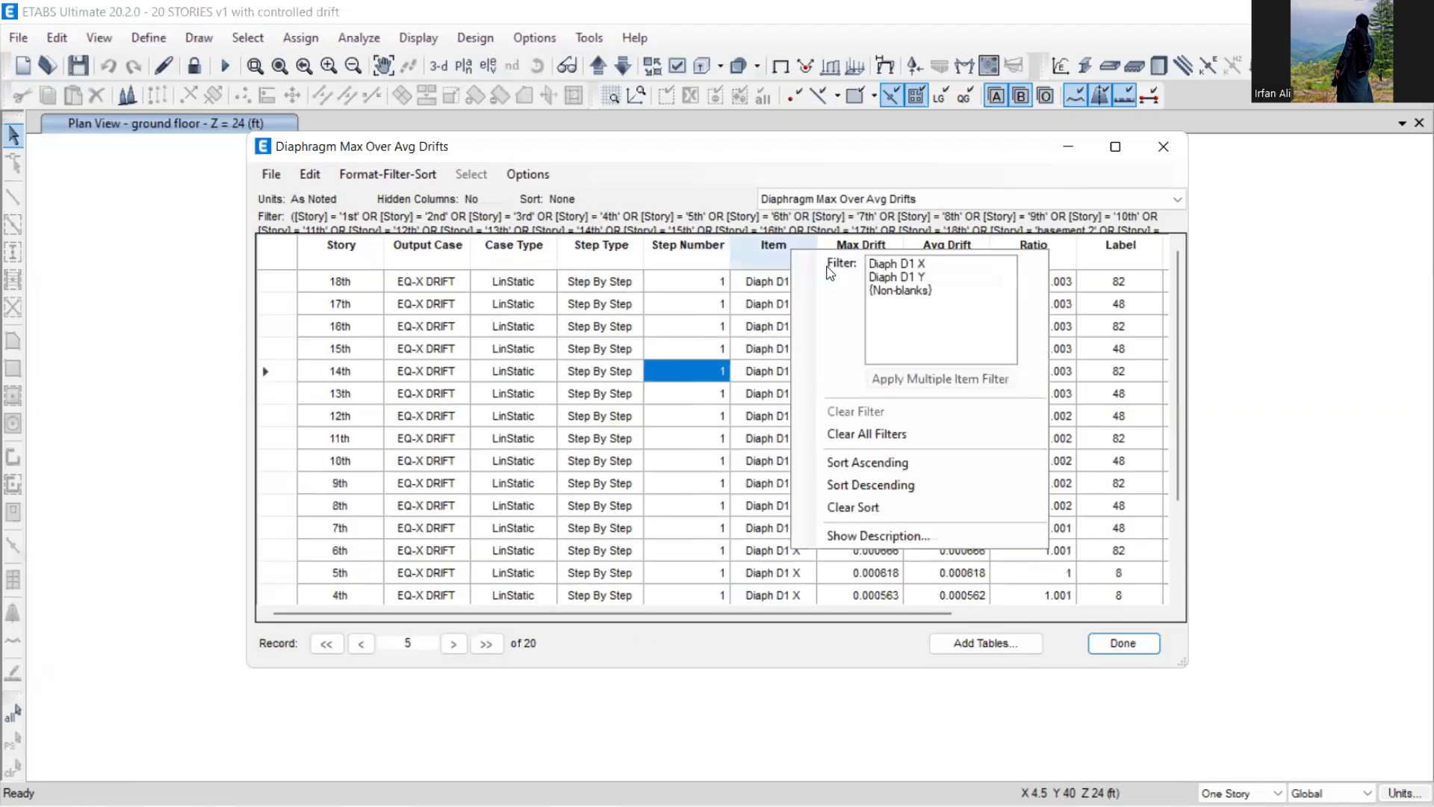
{"action": "left_click", "coordinate": [888, 266]}
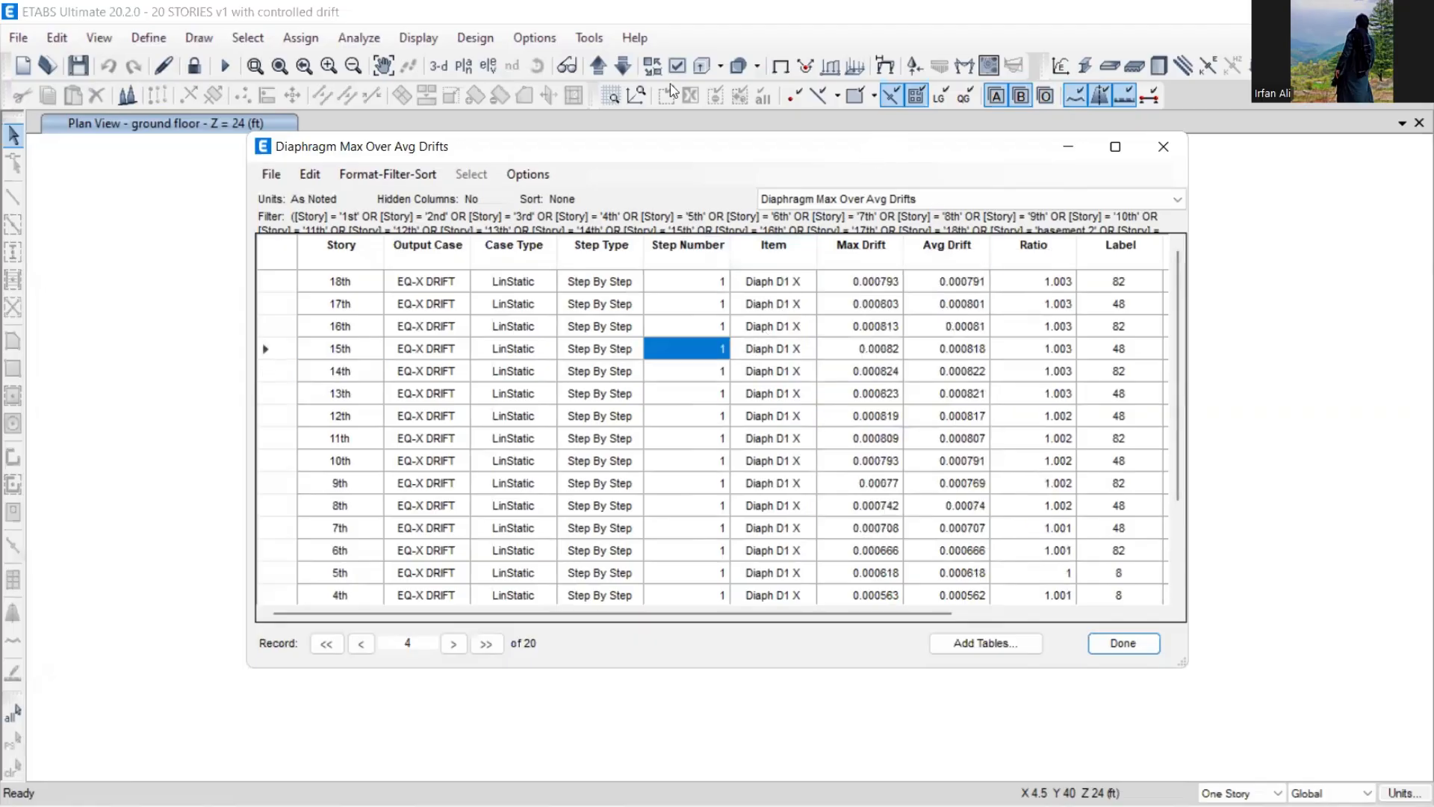
Step: Enlarge the table window to show all stories and copy the Ratio values from 18th down to basement 2
{"action": "left_click_drag", "start_coordinate": [872, 149], "coordinate": [670, 84]}
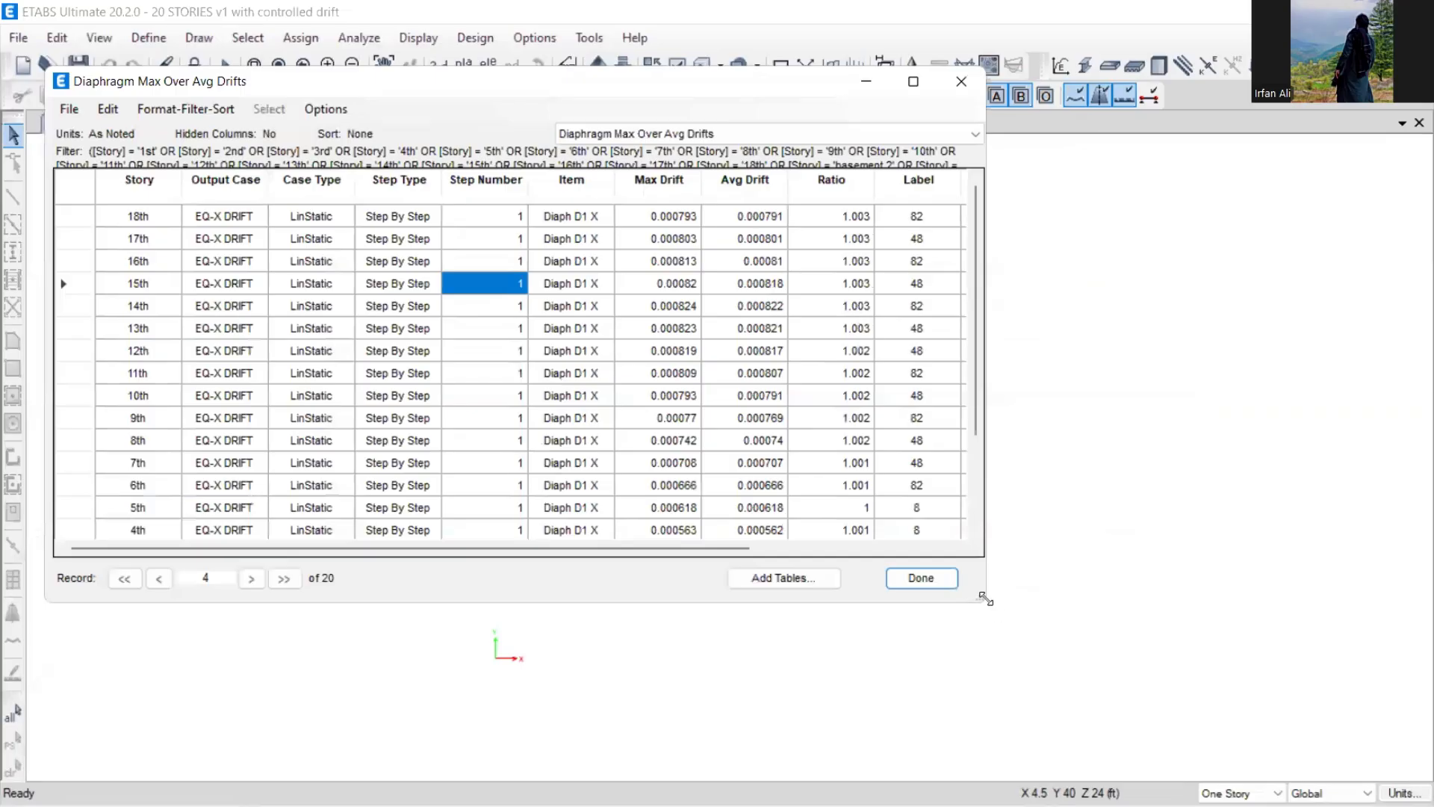
{"action": "left_click_drag", "start_coordinate": [984, 598], "coordinate": [1117, 743]}
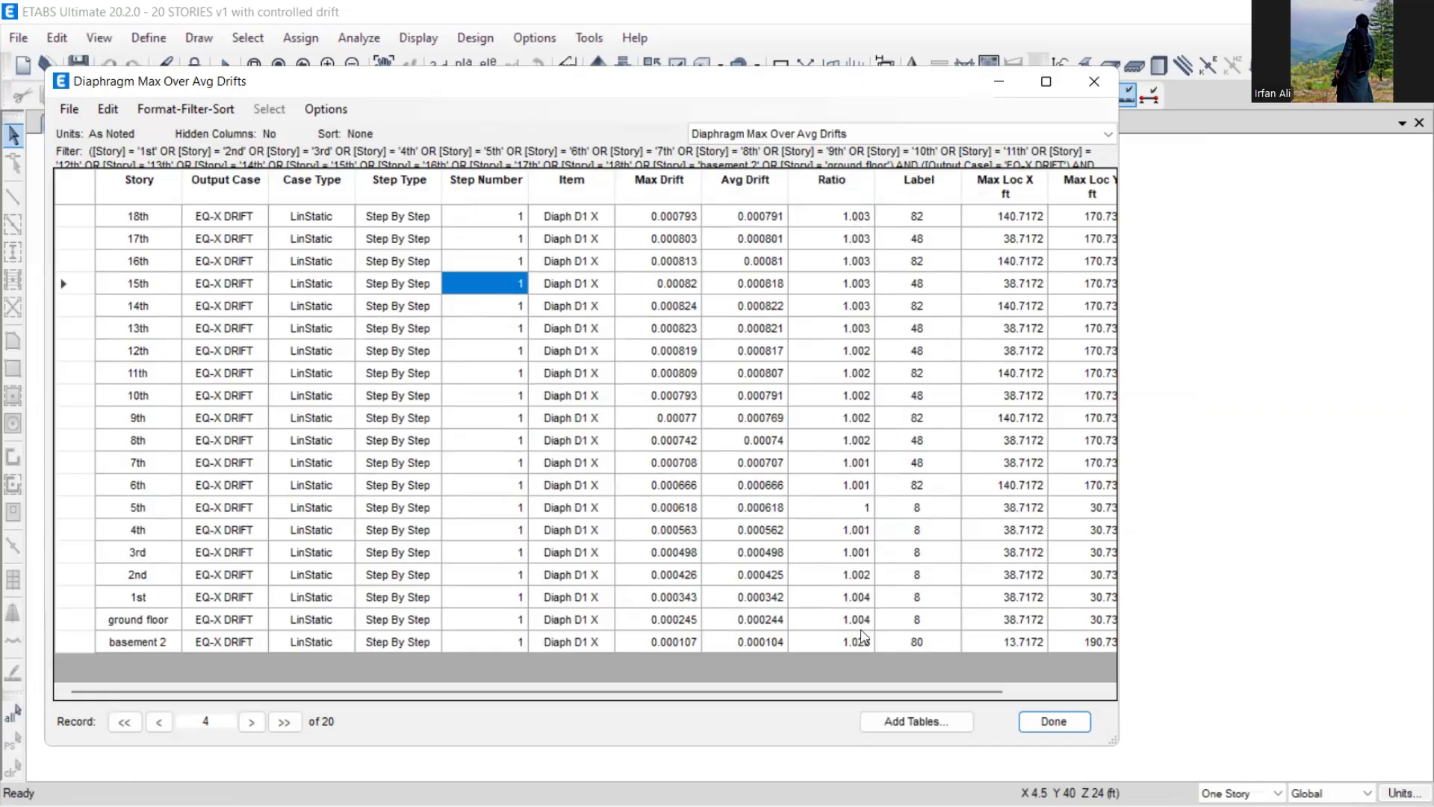
{"action": "left_click_drag", "start_coordinate": [857, 220], "coordinate": [852, 706]}
{"action": "key", "text": "ctrl+c"}
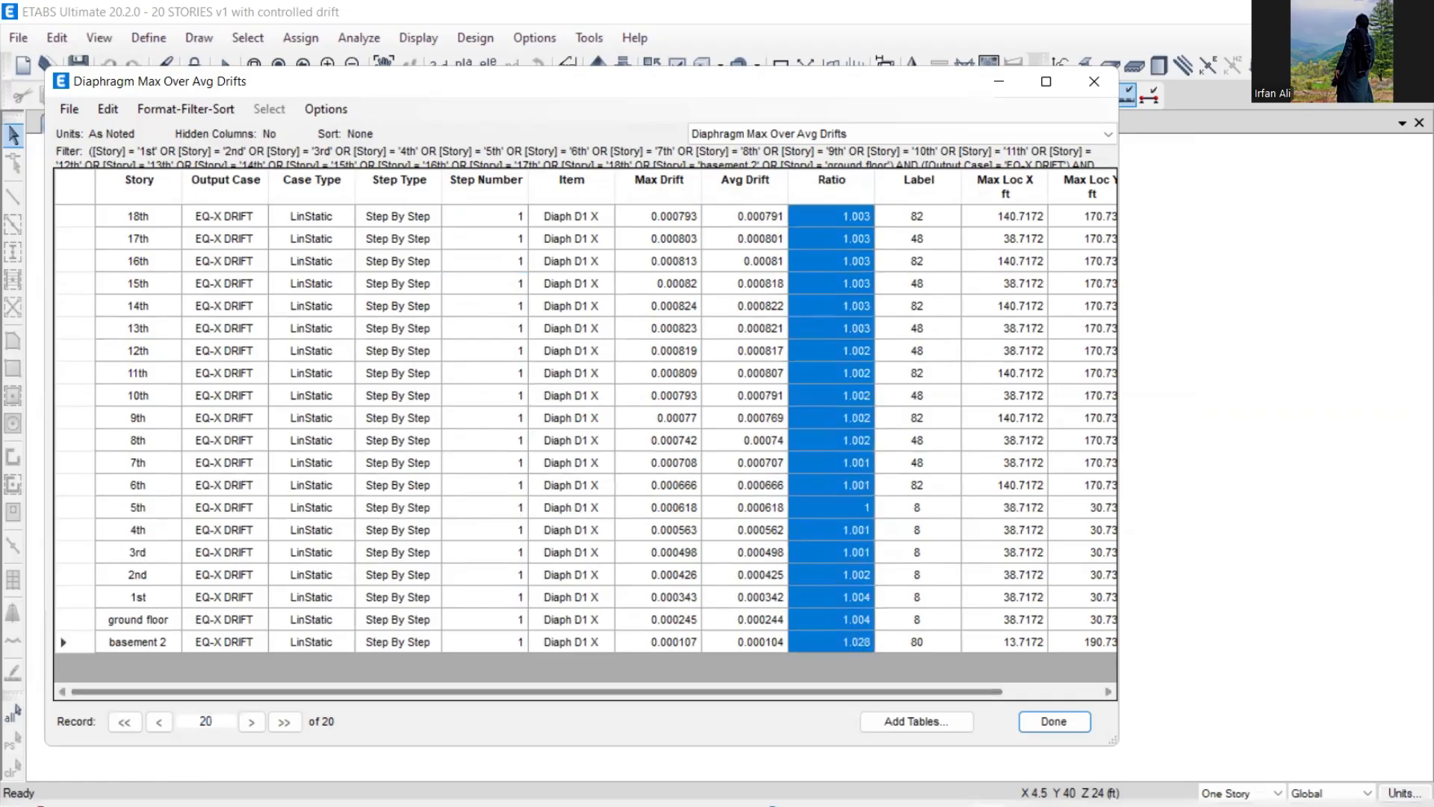
Step: Switch to the calculations-drifts workbook in Excel and paste the ratios into the TORSION sheet's DRIFT RATIO column, starting at the 18th storey
{"action": "left_click", "coordinate": [1031, 782]}
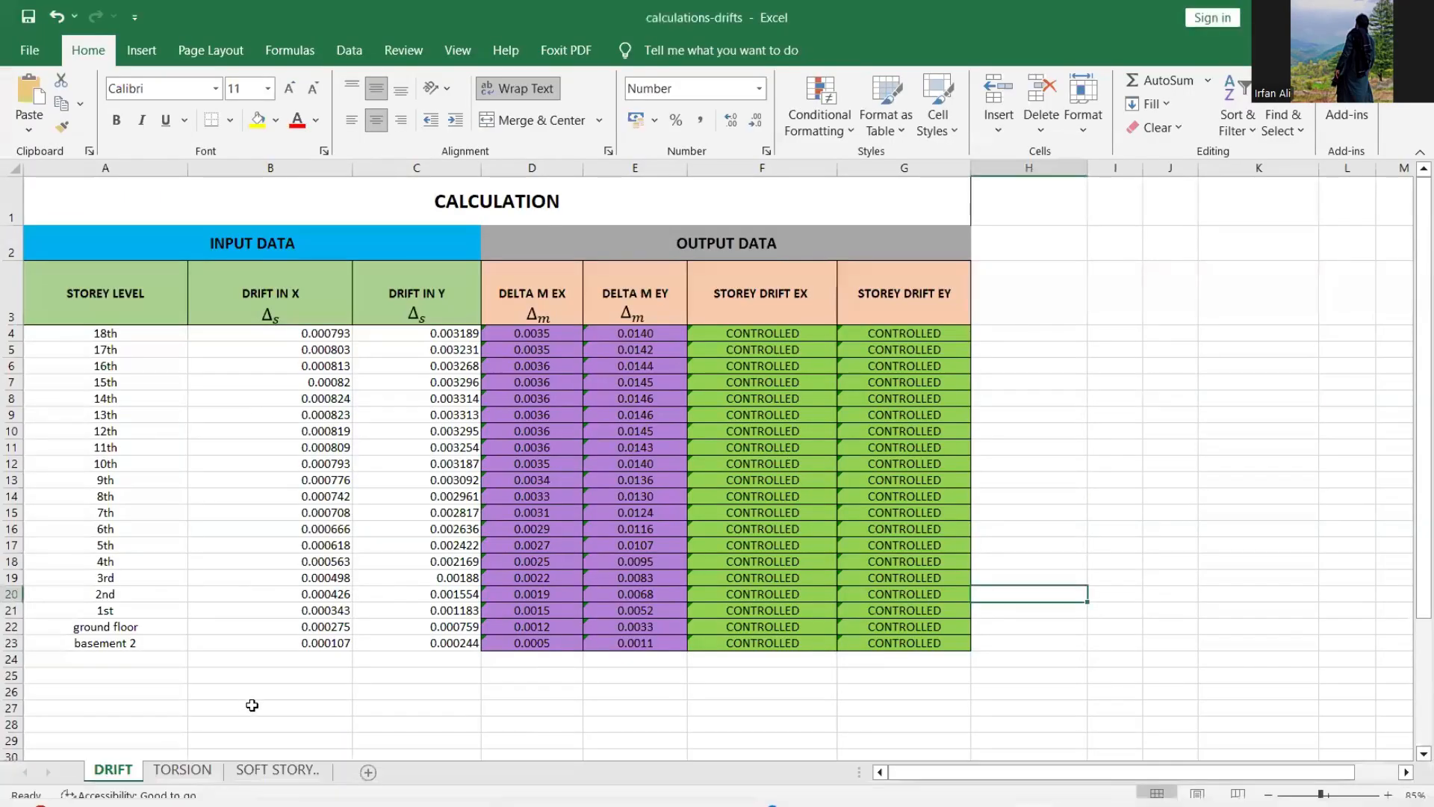
{"action": "left_click", "coordinate": [186, 769]}
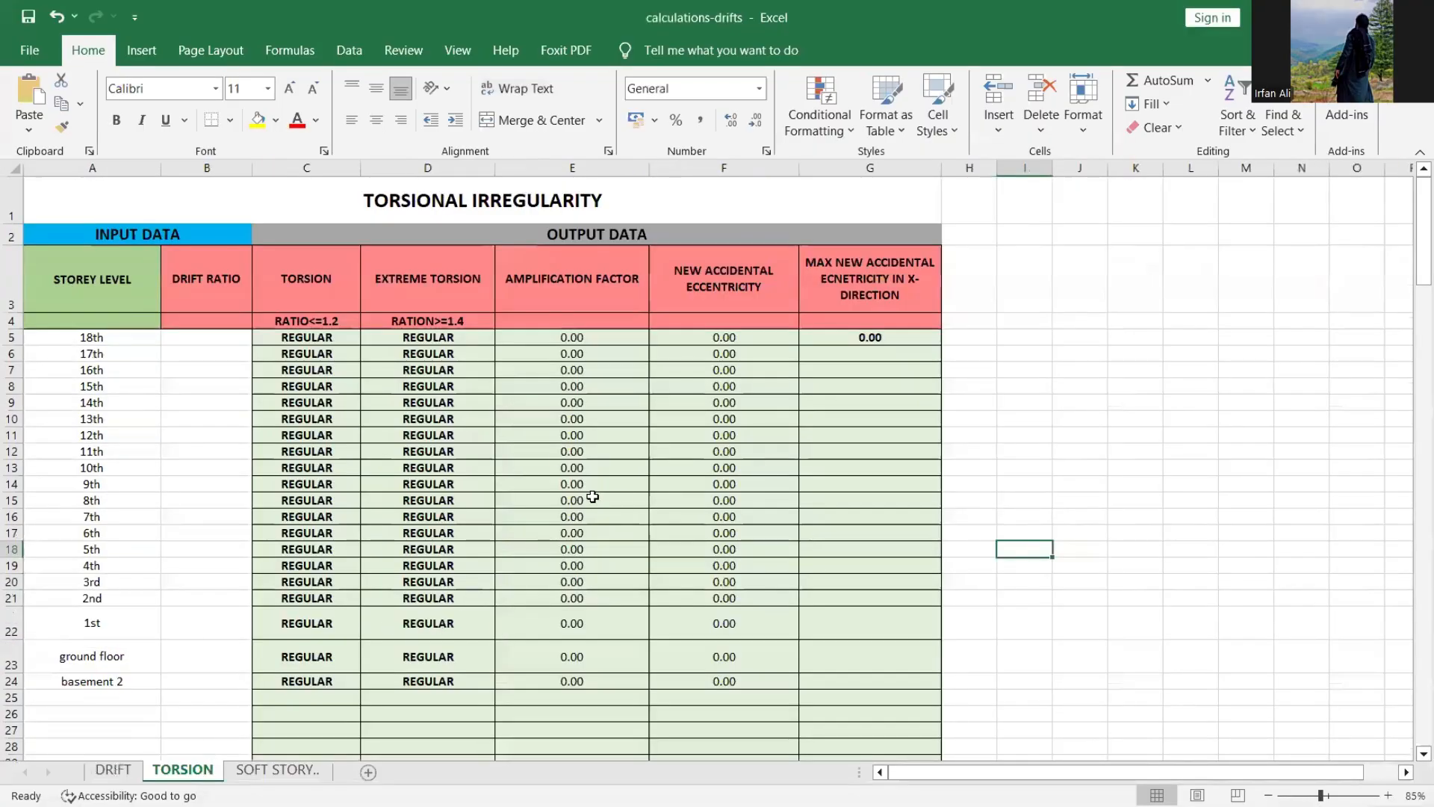
{"action": "left_click", "coordinate": [214, 340]}
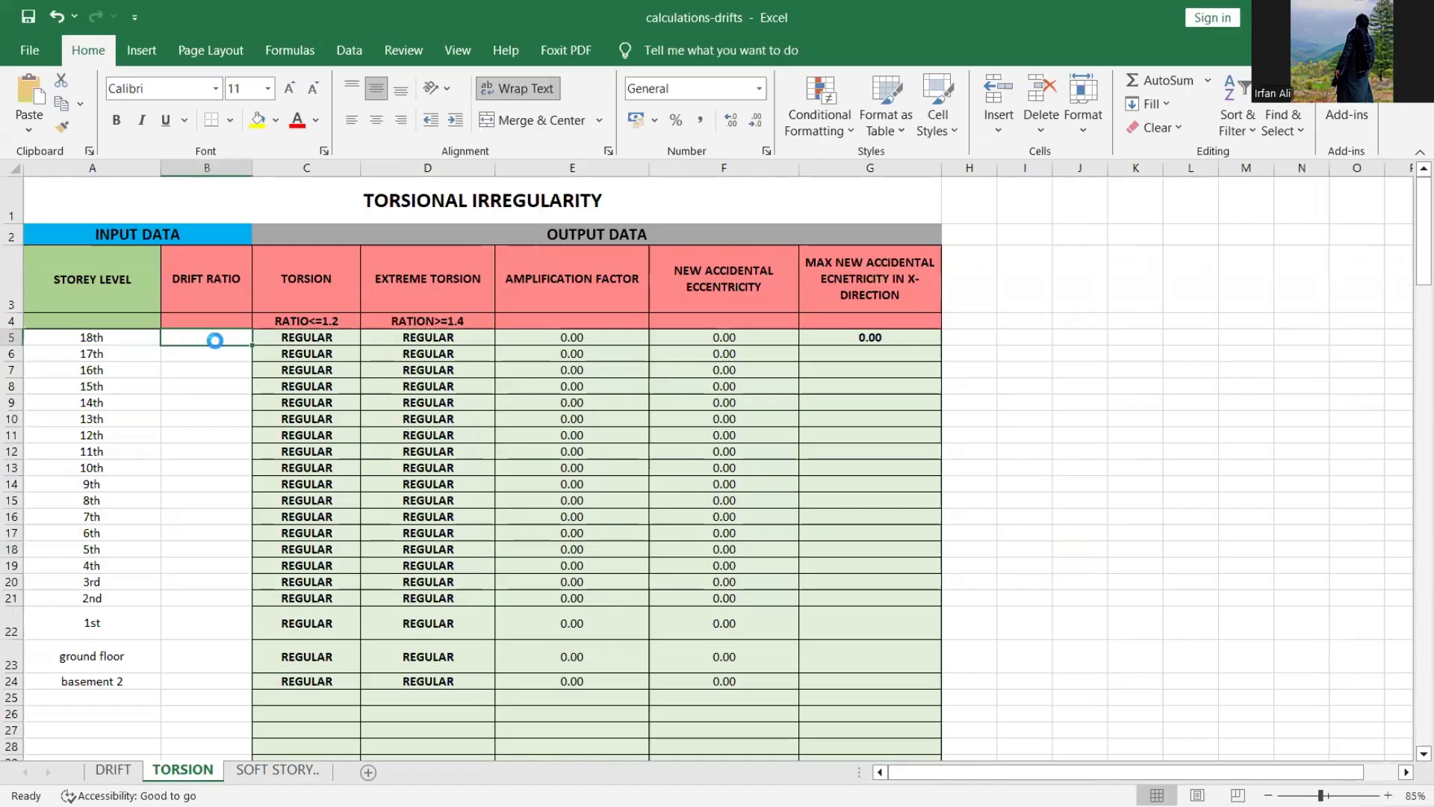
{"action": "key", "text": "ctrl+v"}
{"action": "left_click", "coordinate": [1184, 497]}
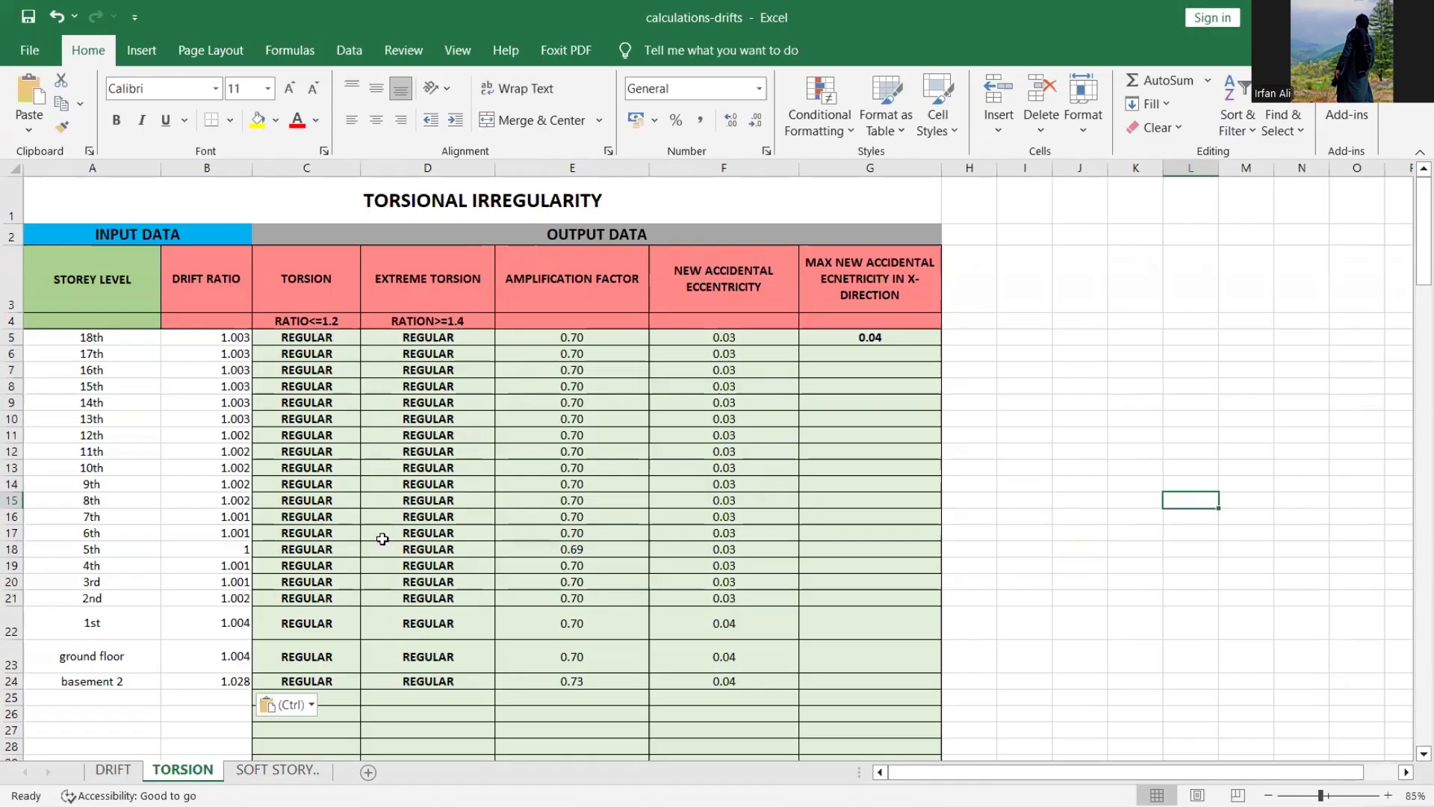
Step: Try a drift ratio of 2 for the 15th storey and replace it with 1.3
{"action": "left_click", "coordinate": [237, 387]}
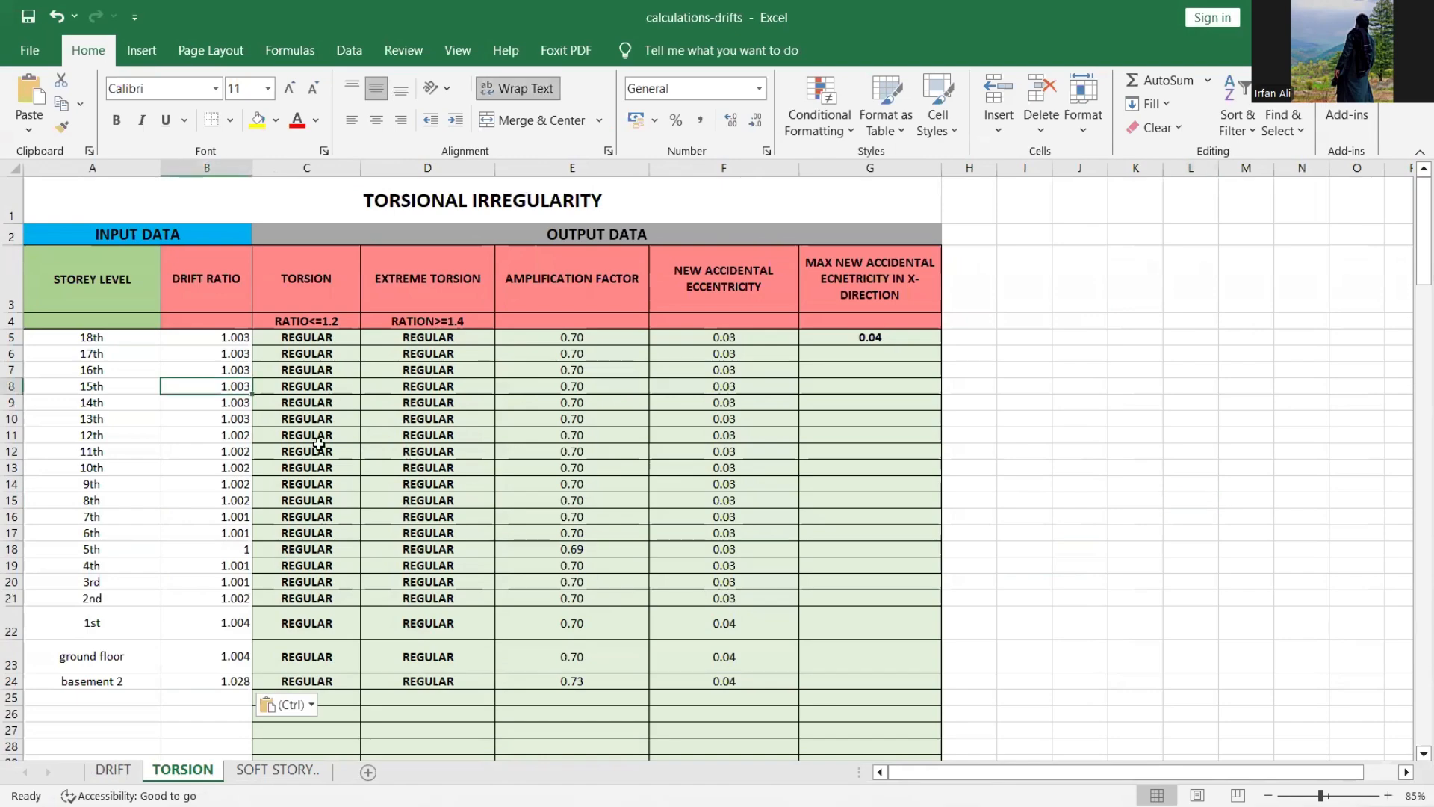
{"action": "type", "text": "2"}
{"action": "key", "text": "Return"}
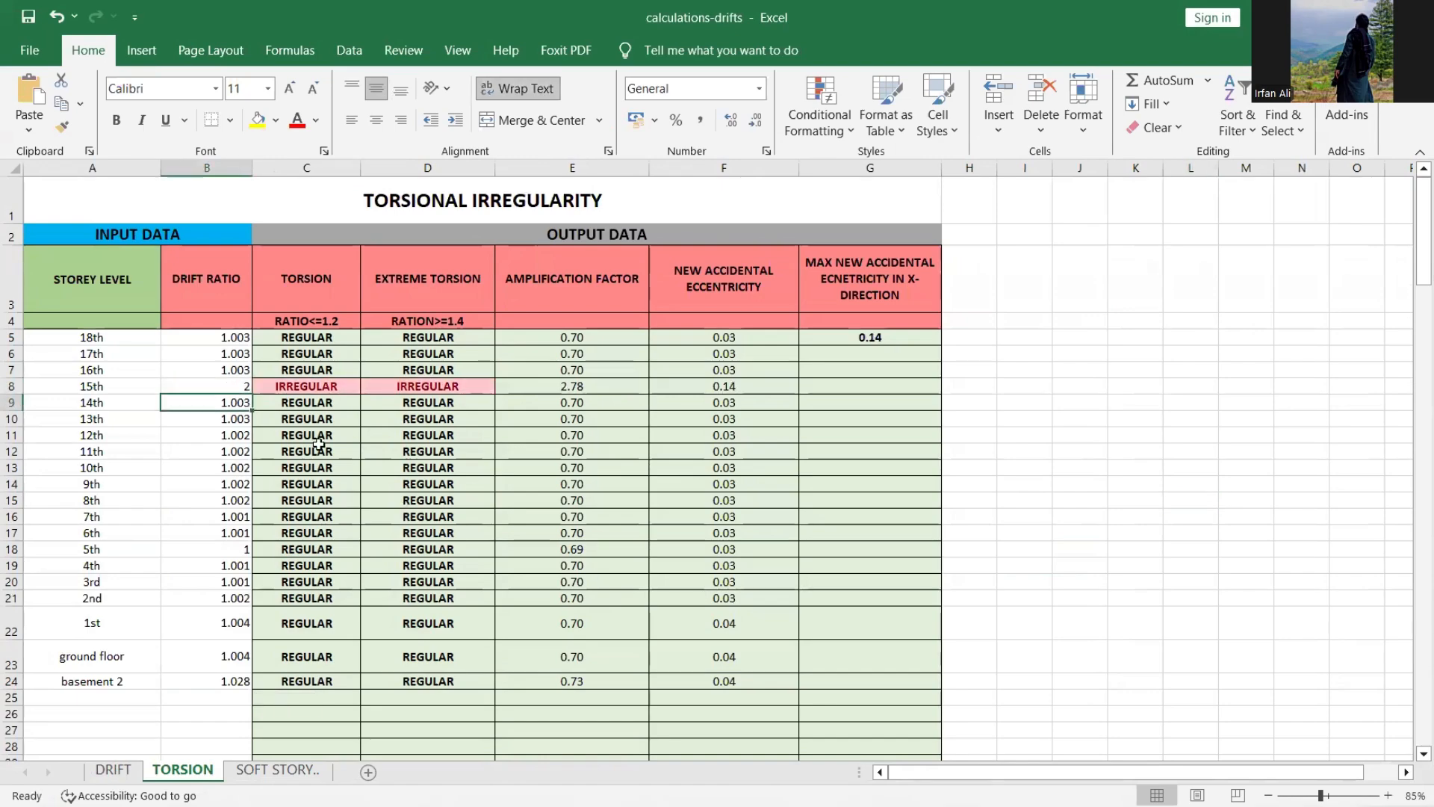
{"action": "key", "text": "Up"}
{"action": "type", "text": "1.3"}
{"action": "key", "text": "Return"}
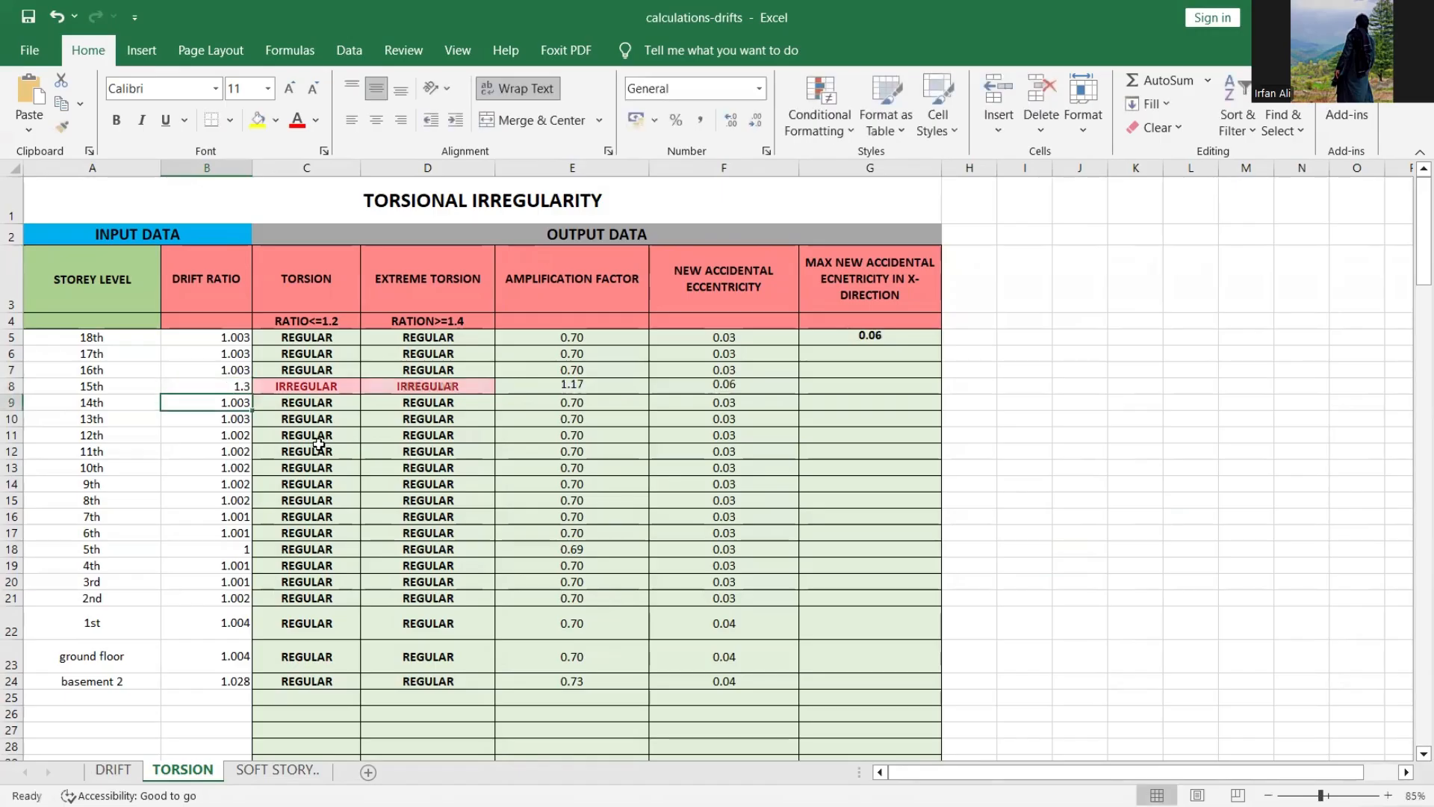
Step: Set the 12th storey's drift ratio to 1.4 and check the torsion results of the 12th and 15th storeys
{"action": "key", "text": "Down"}
{"action": "key", "text": "Down"}
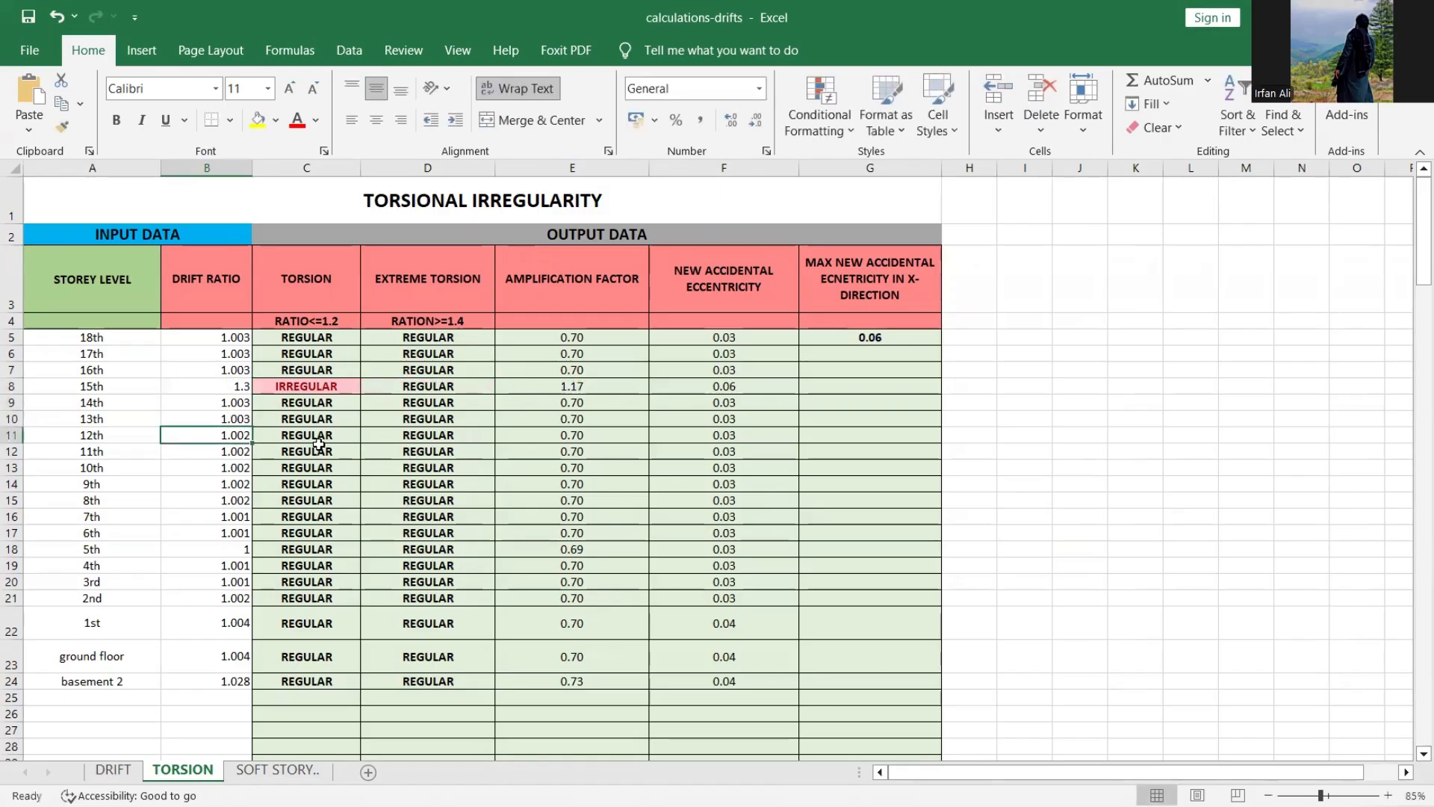
{"action": "type", "text": "1.4"}
{"action": "key", "text": "Return"}
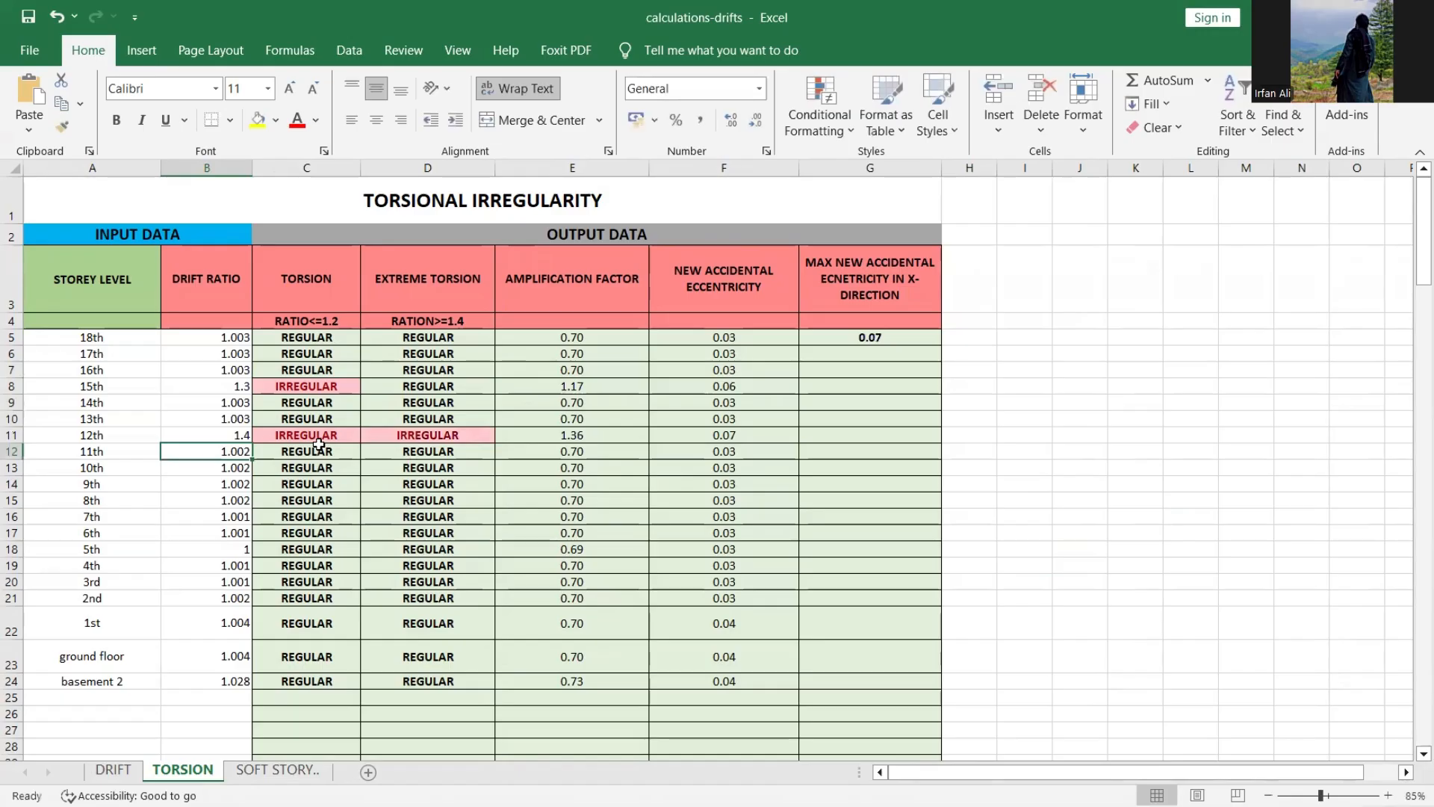
{"action": "left_click", "coordinate": [249, 437]}
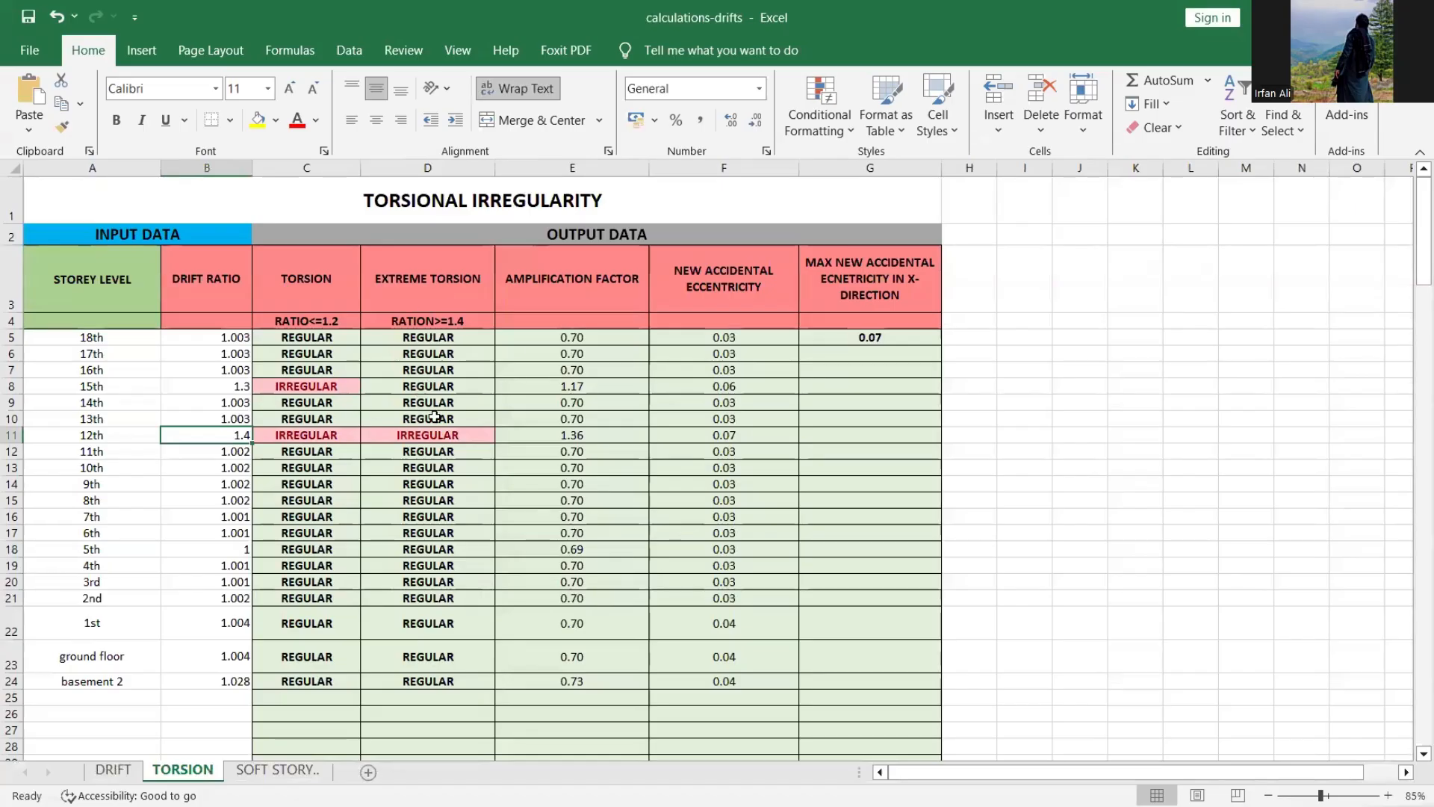
{"action": "left_click", "coordinate": [239, 389]}
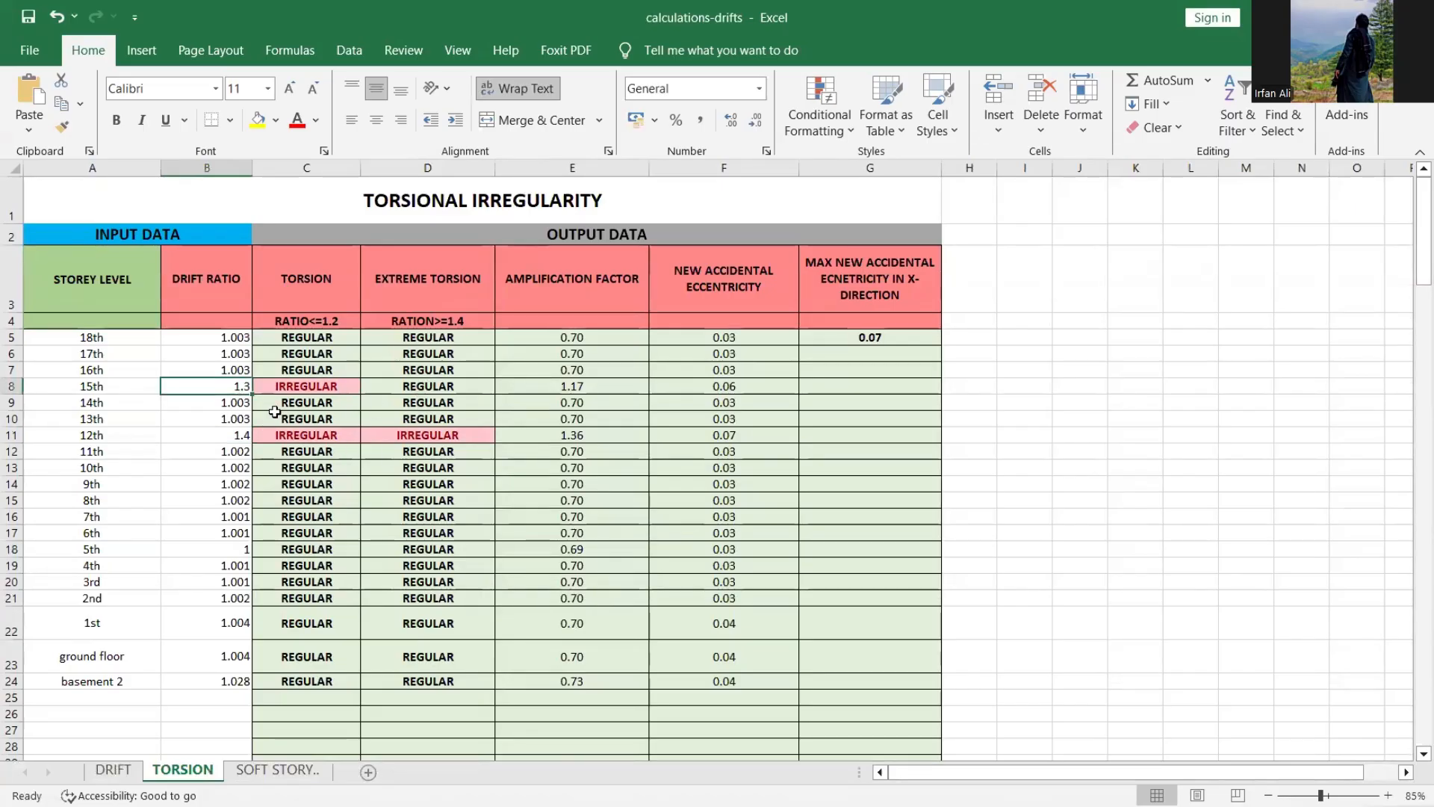
{"action": "left_click", "coordinate": [318, 388]}
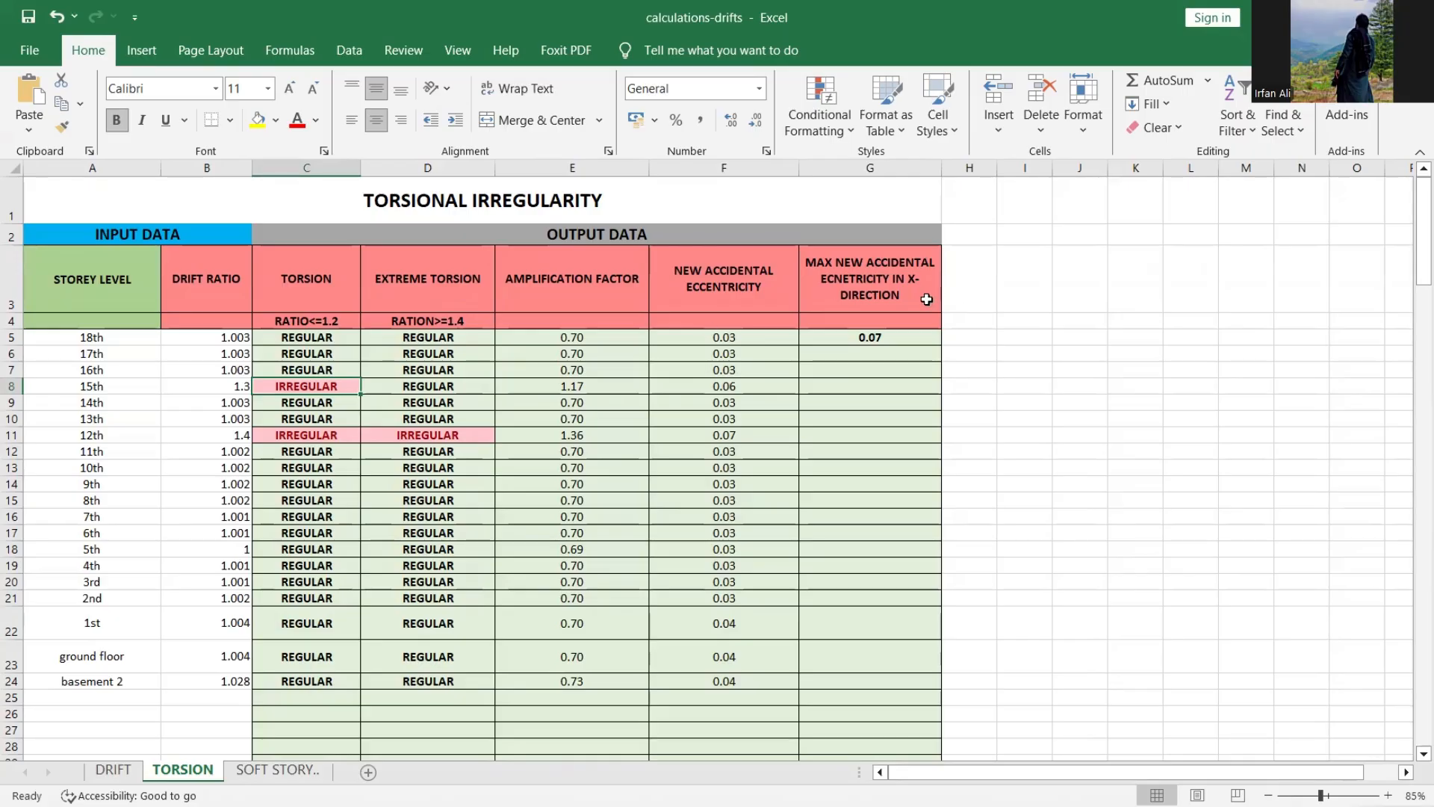
Step: Switch to the PowerPoint presentation and go to the Torsional Irregularity Check slide on Sec 12.8.4.3
{"action": "mouse_move", "coordinate": [284, 805]}
{"action": "mouse_move", "coordinate": [631, 805]}
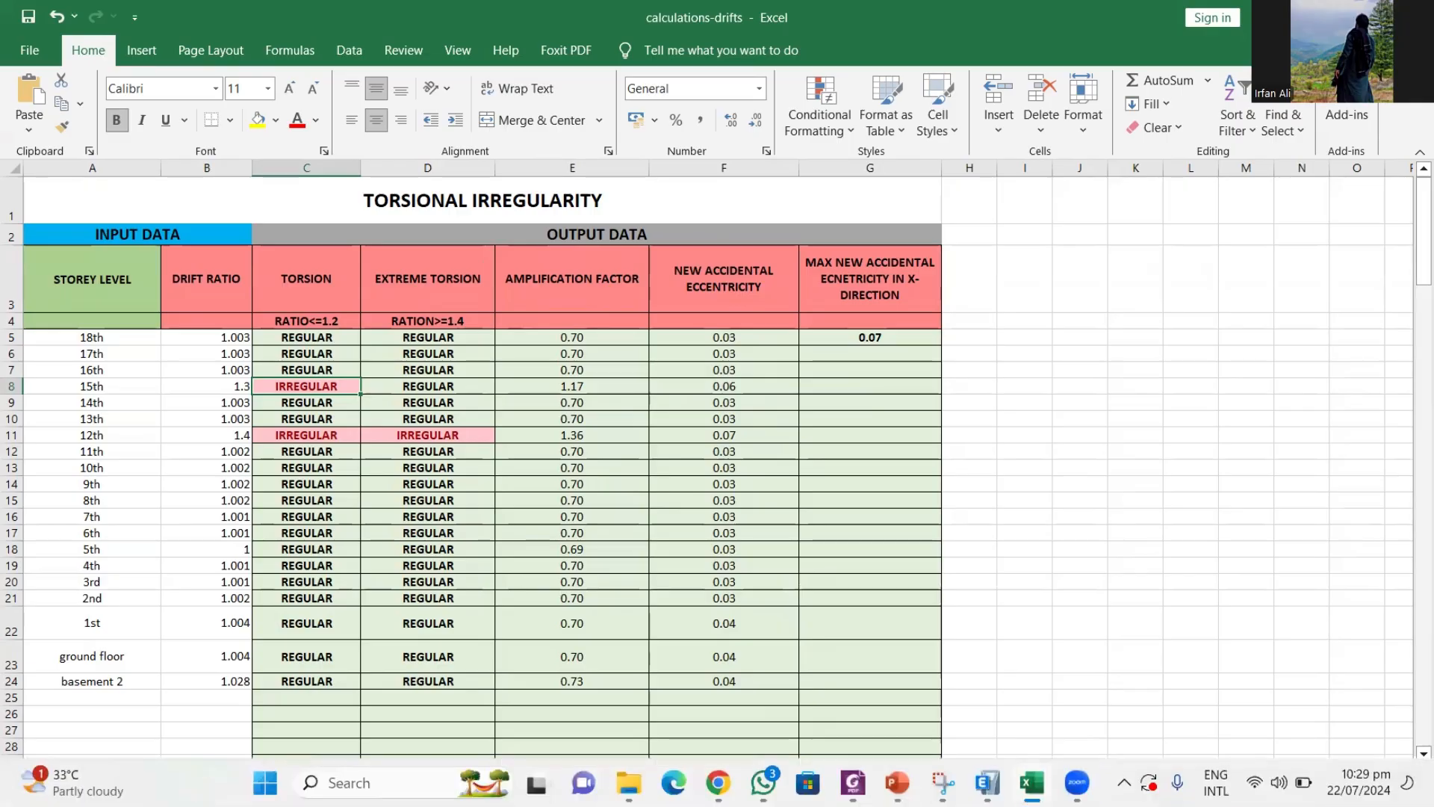
{"action": "left_click", "coordinate": [897, 782]}
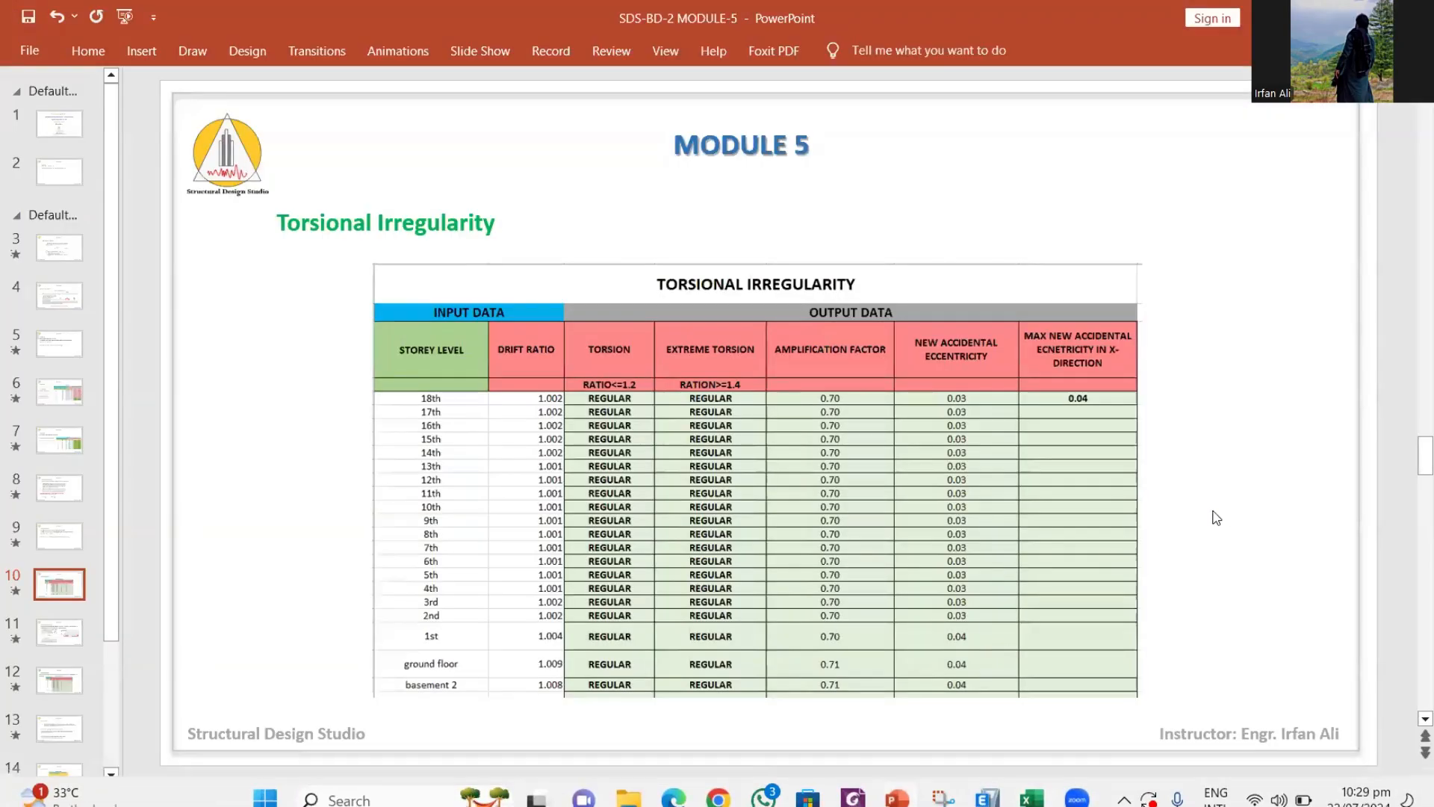
{"action": "scroll", "coordinate": [1216, 517], "scroll_direction": "down", "scroll_amount": 1}
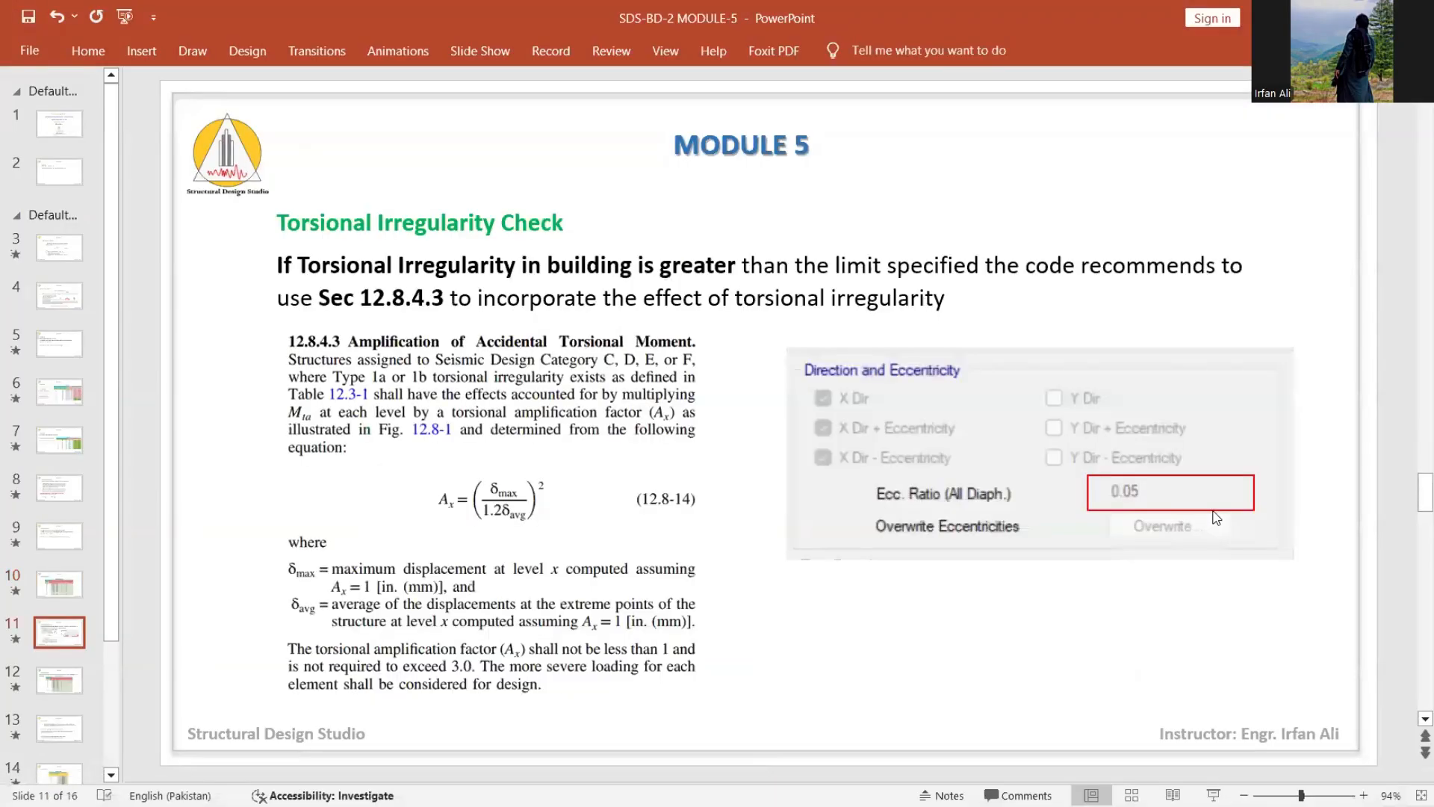
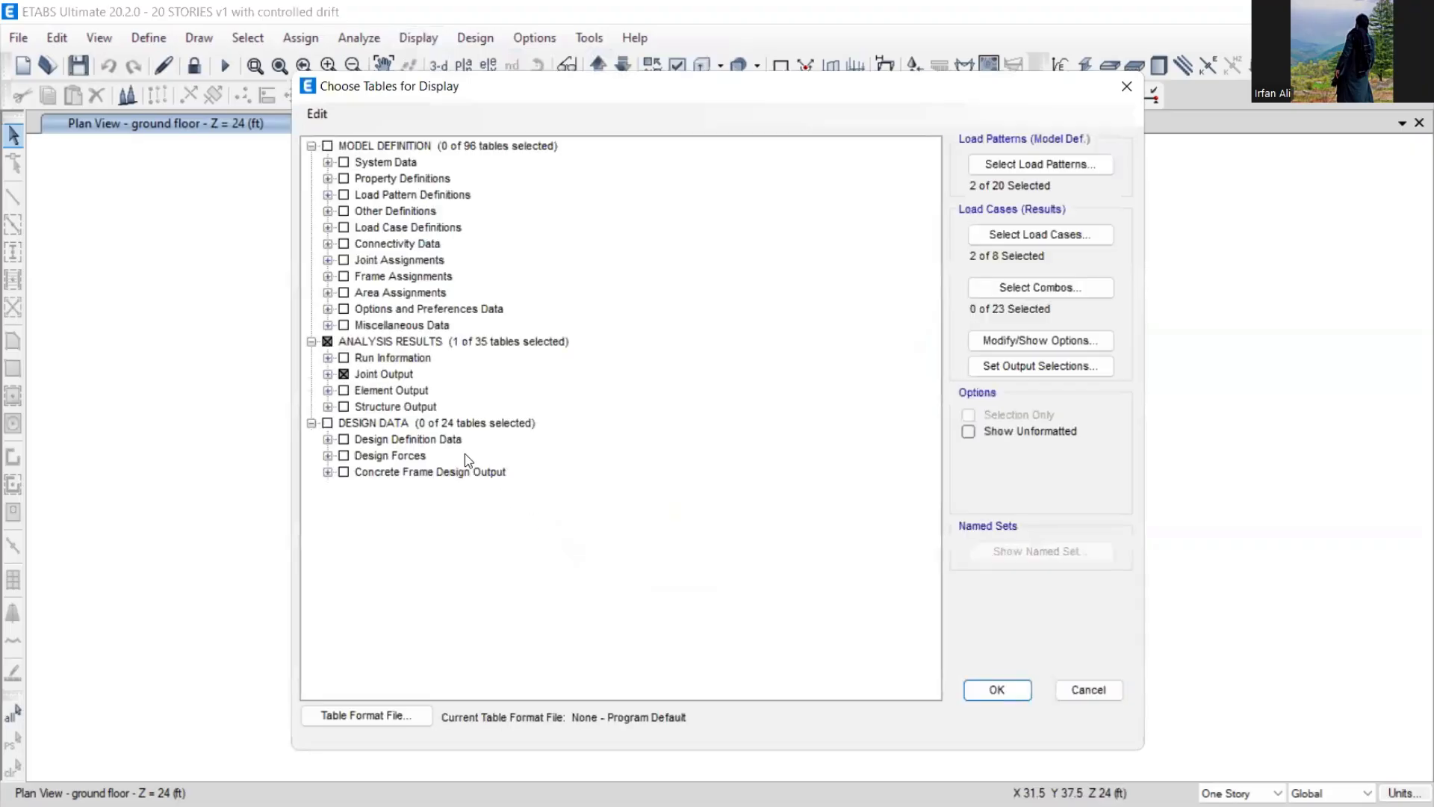
Step: Clear the Joint Output tables and choose only the Story Stiffness table from the structure output's other items
{"action": "left_click", "coordinate": [344, 374]}
{"action": "left_click", "coordinate": [343, 374]}
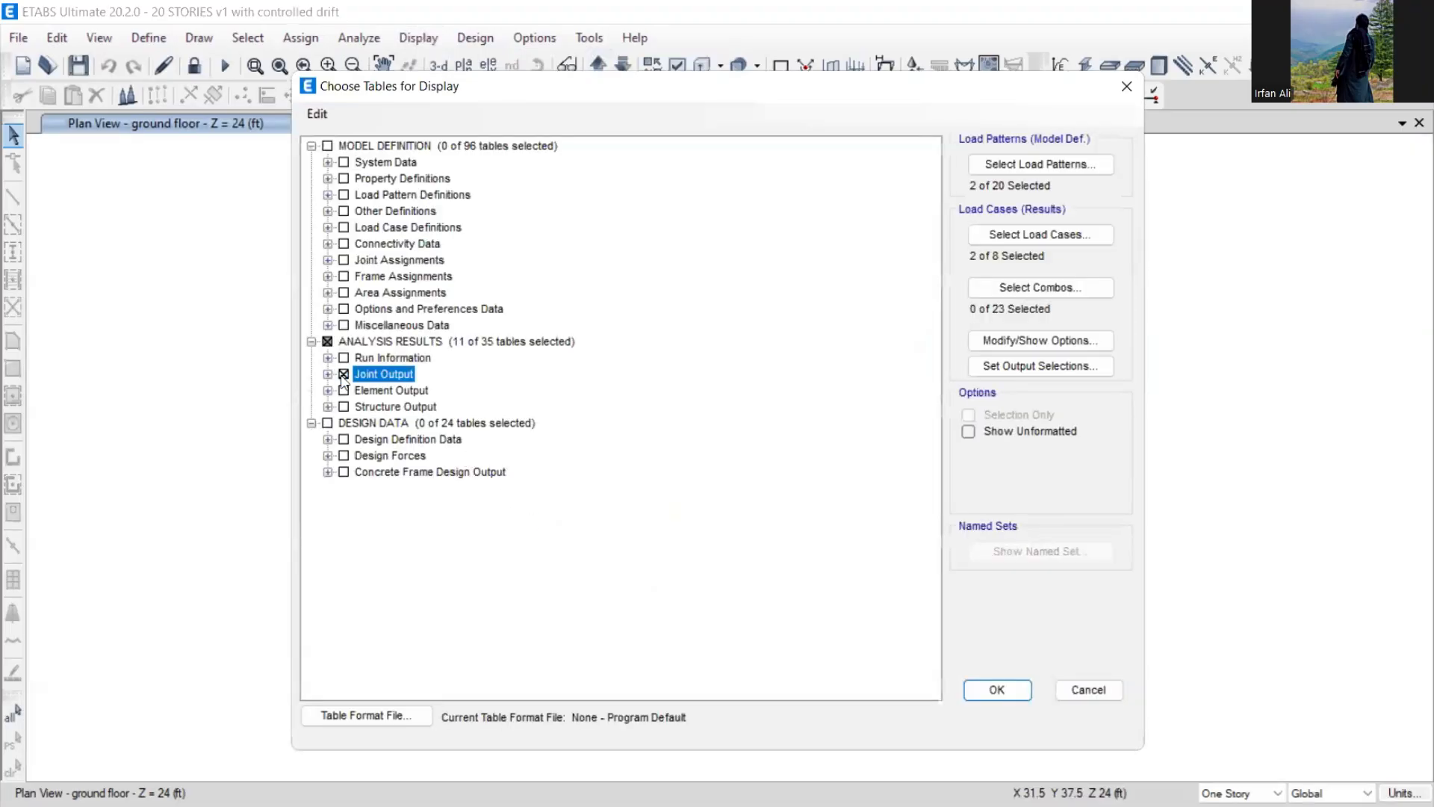
{"action": "left_click", "coordinate": [328, 407]}
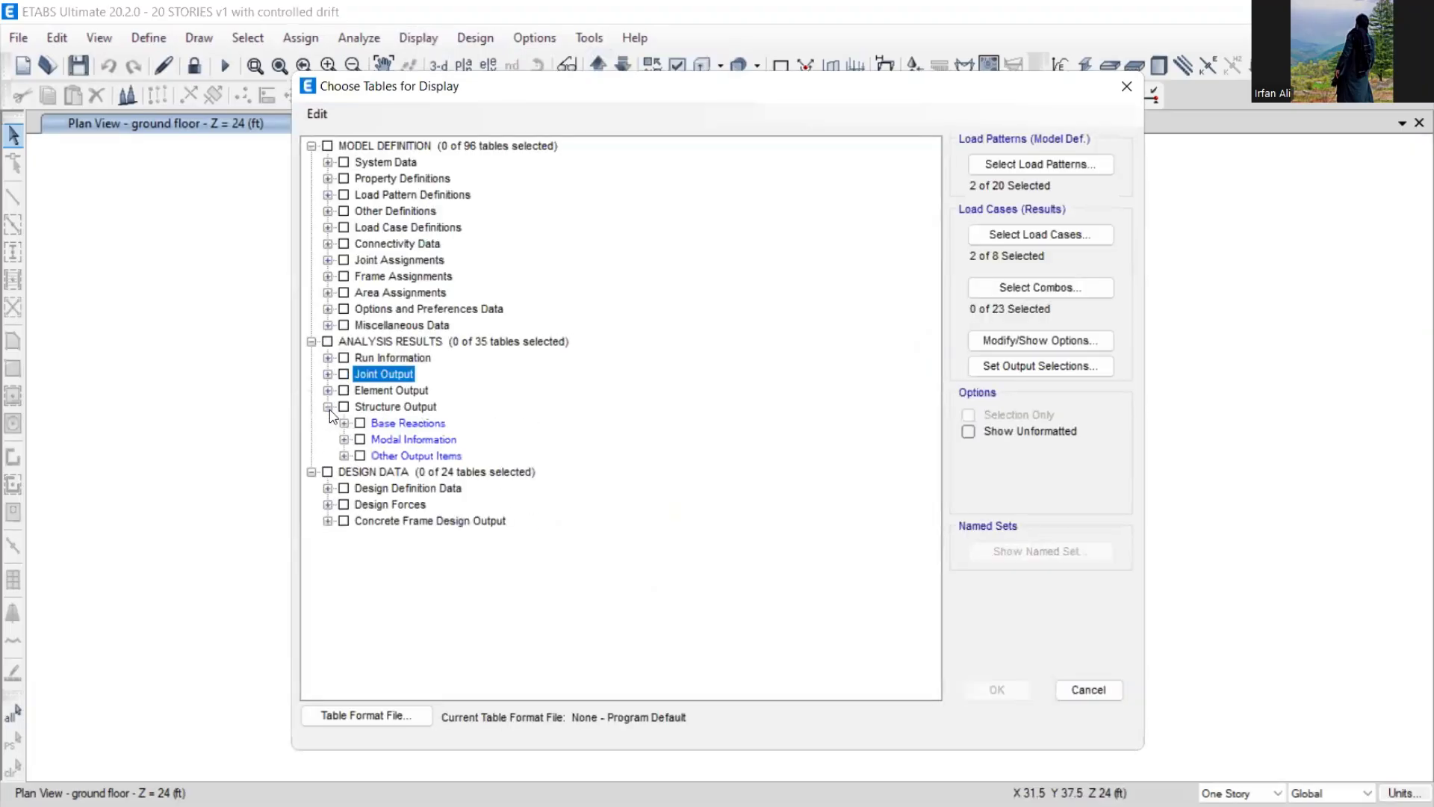
{"action": "left_click", "coordinate": [344, 456]}
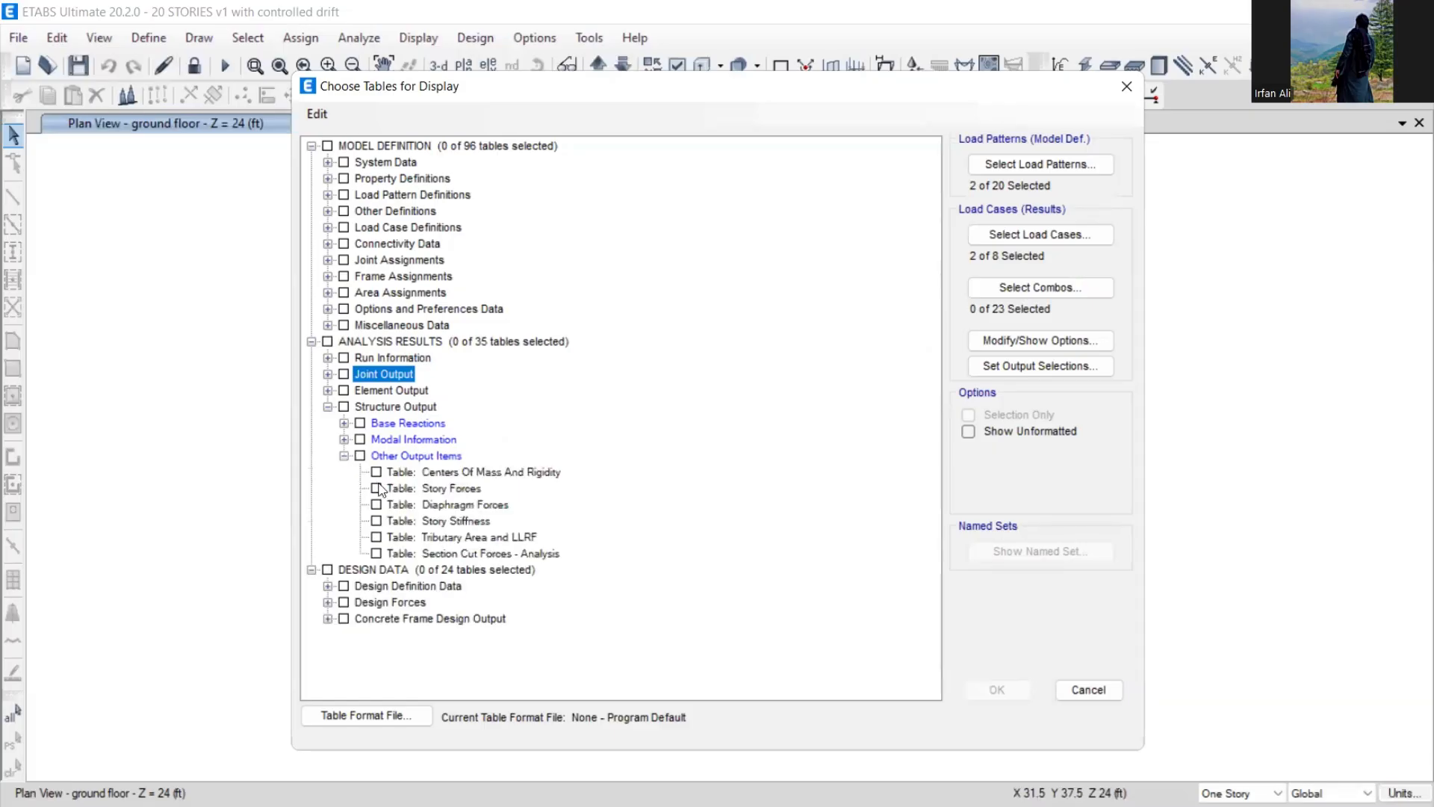
{"action": "left_click", "coordinate": [412, 522]}
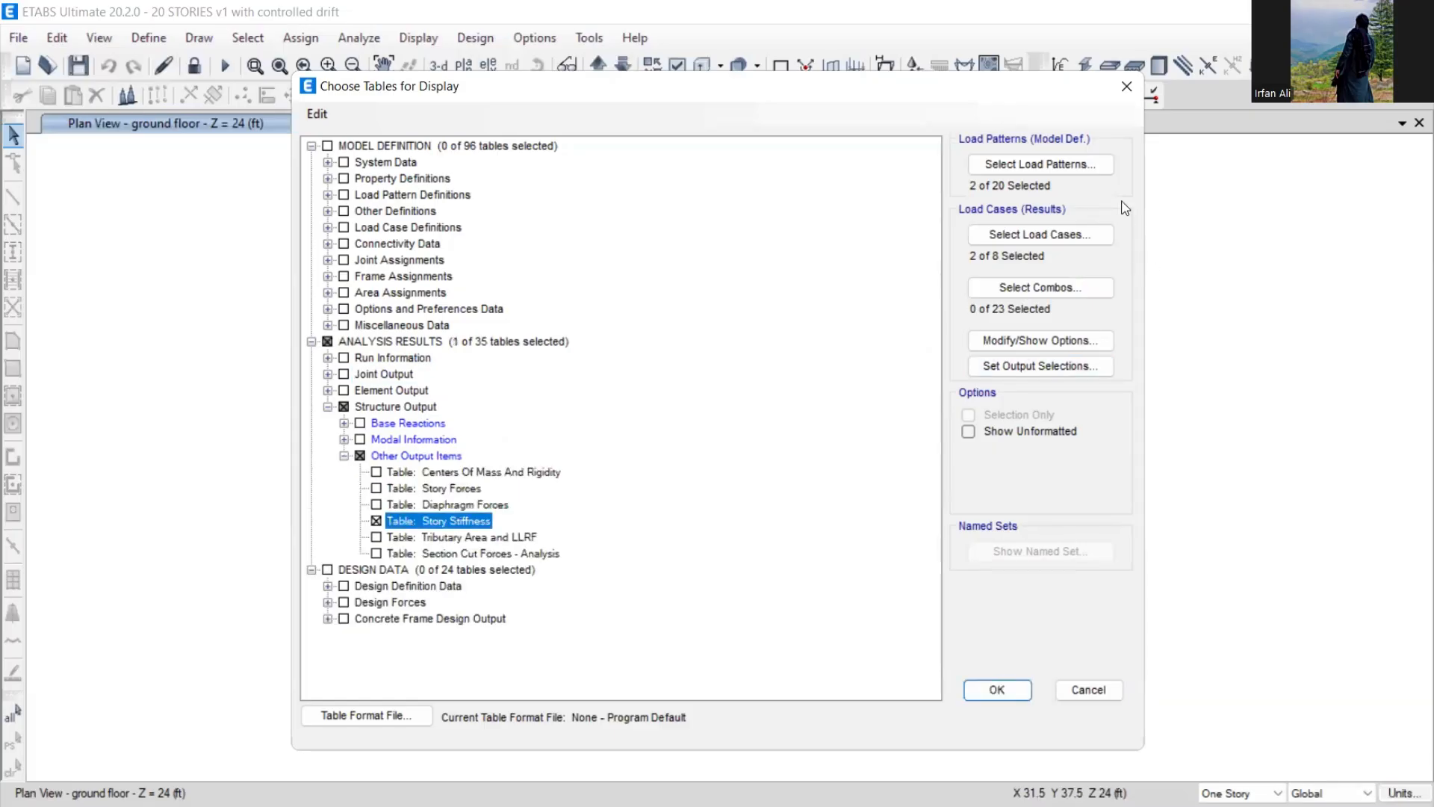
Step: Set both the load patterns and load cases to EQ-X and EQ-Y and display the Story Stiffness table
{"action": "left_click", "coordinate": [1040, 165]}
{"action": "left_click", "coordinate": [607, 364]}
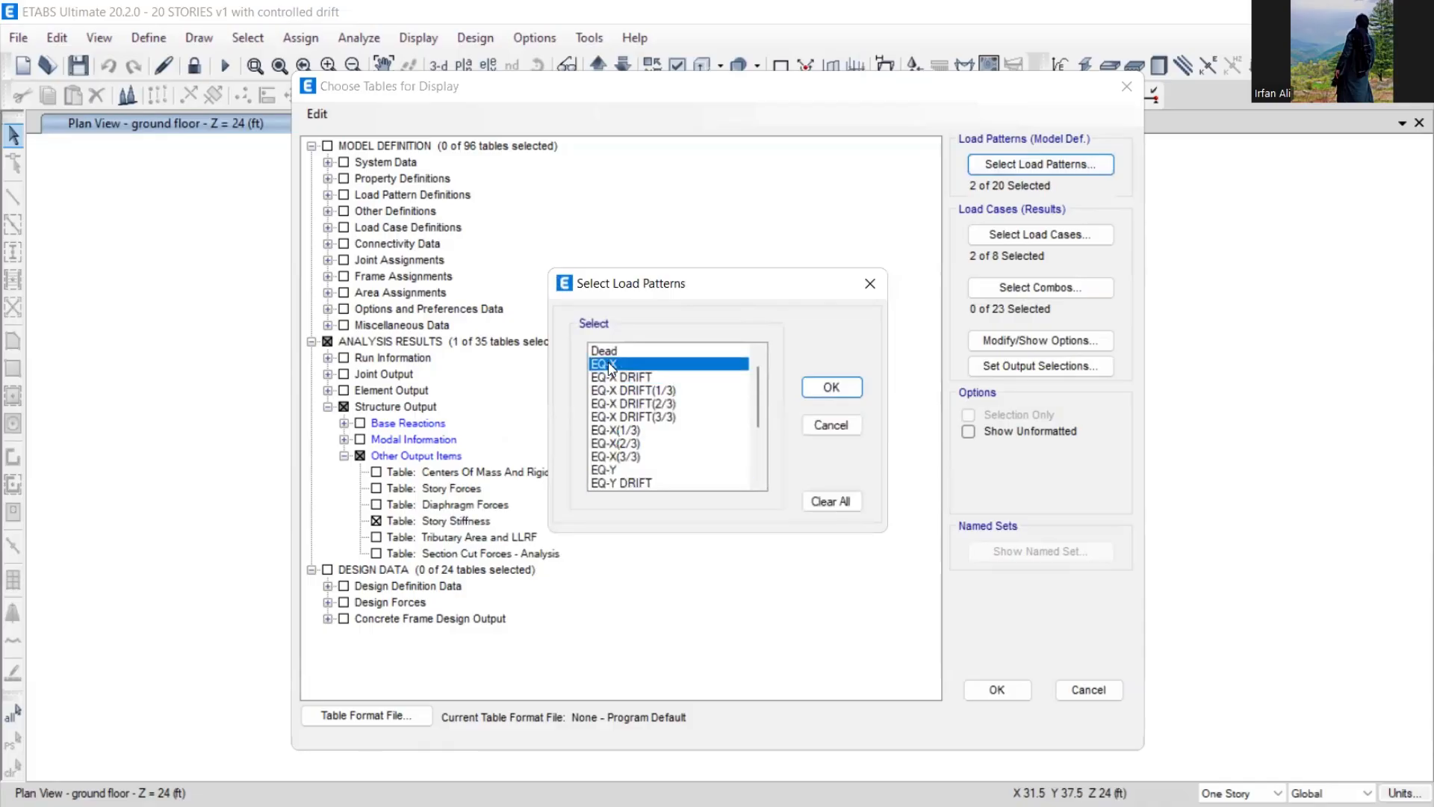
{"action": "left_click", "coordinate": [613, 470], "text": "ctrl"}
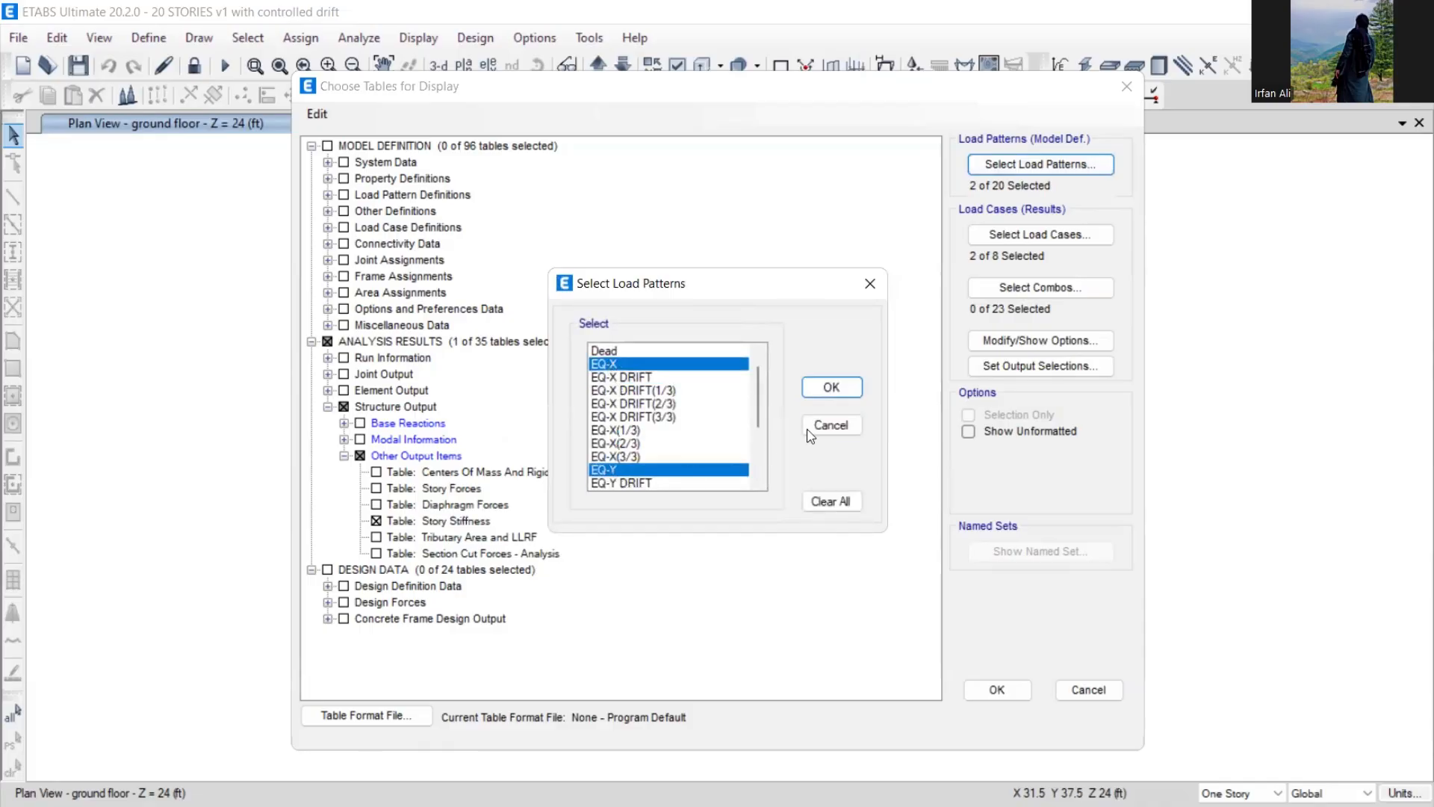
{"action": "left_click", "coordinate": [831, 387]}
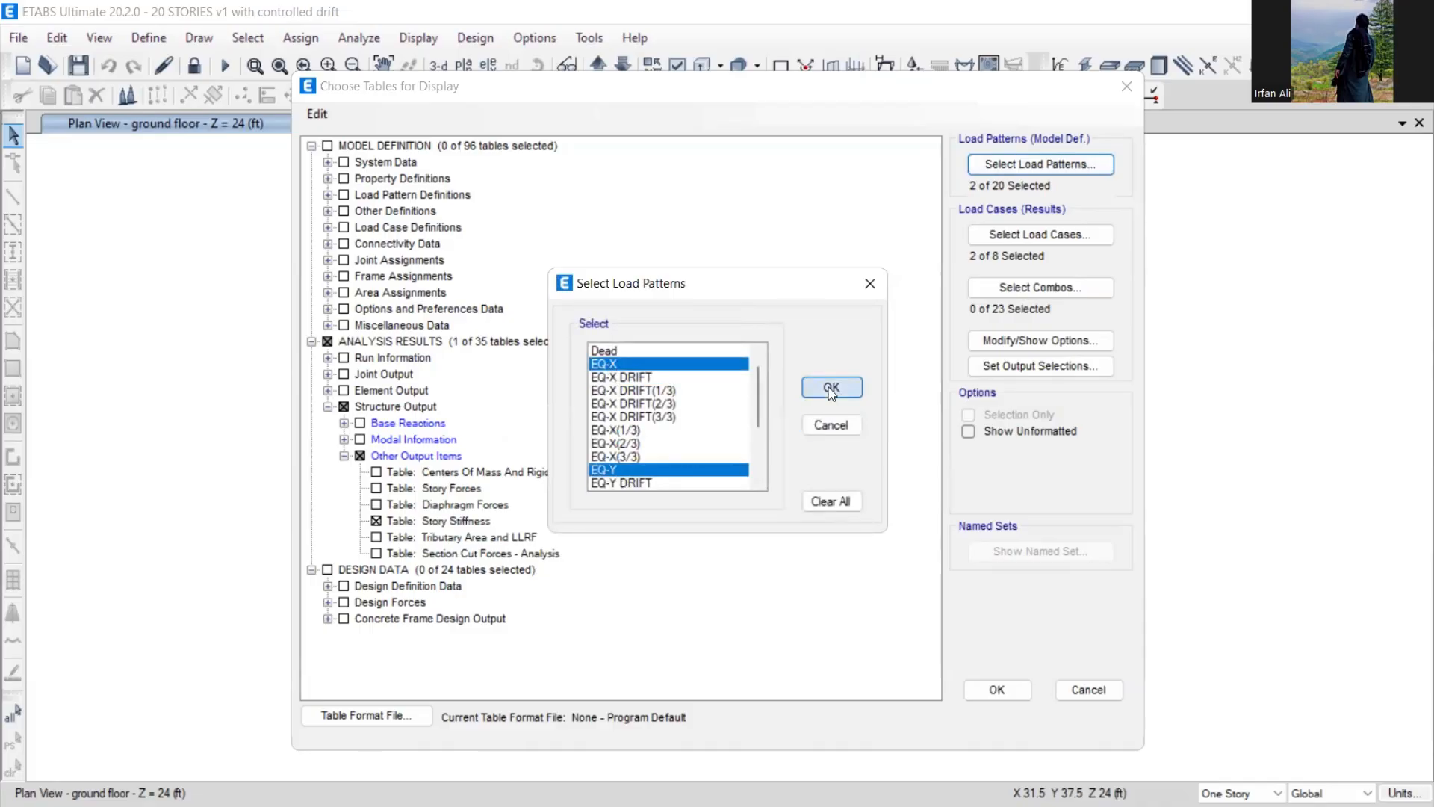
{"action": "left_click", "coordinate": [1005, 236]}
{"action": "left_click", "coordinate": [554, 253]}
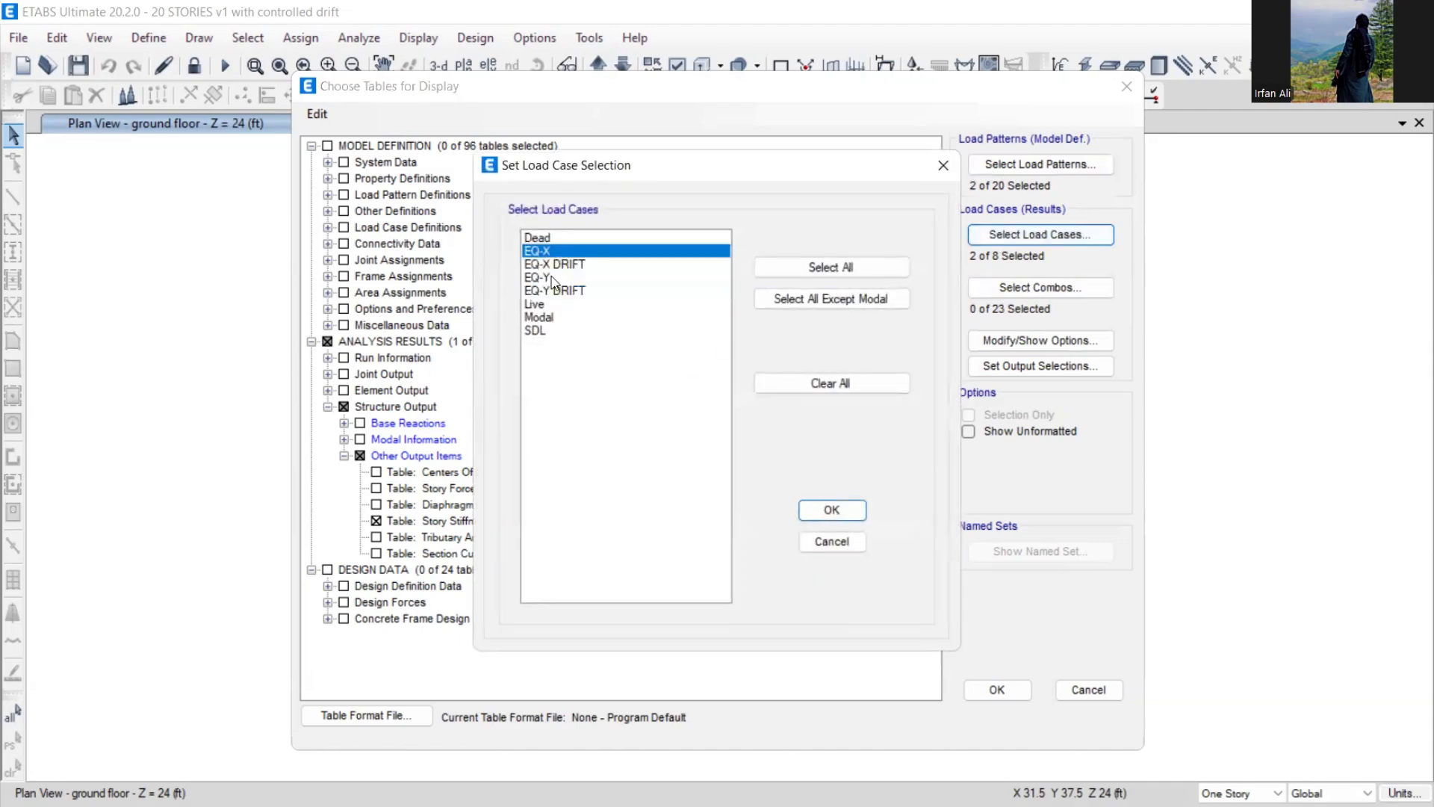
{"action": "left_click", "coordinate": [552, 278], "text": "ctrl"}
{"action": "left_click", "coordinate": [832, 509]}
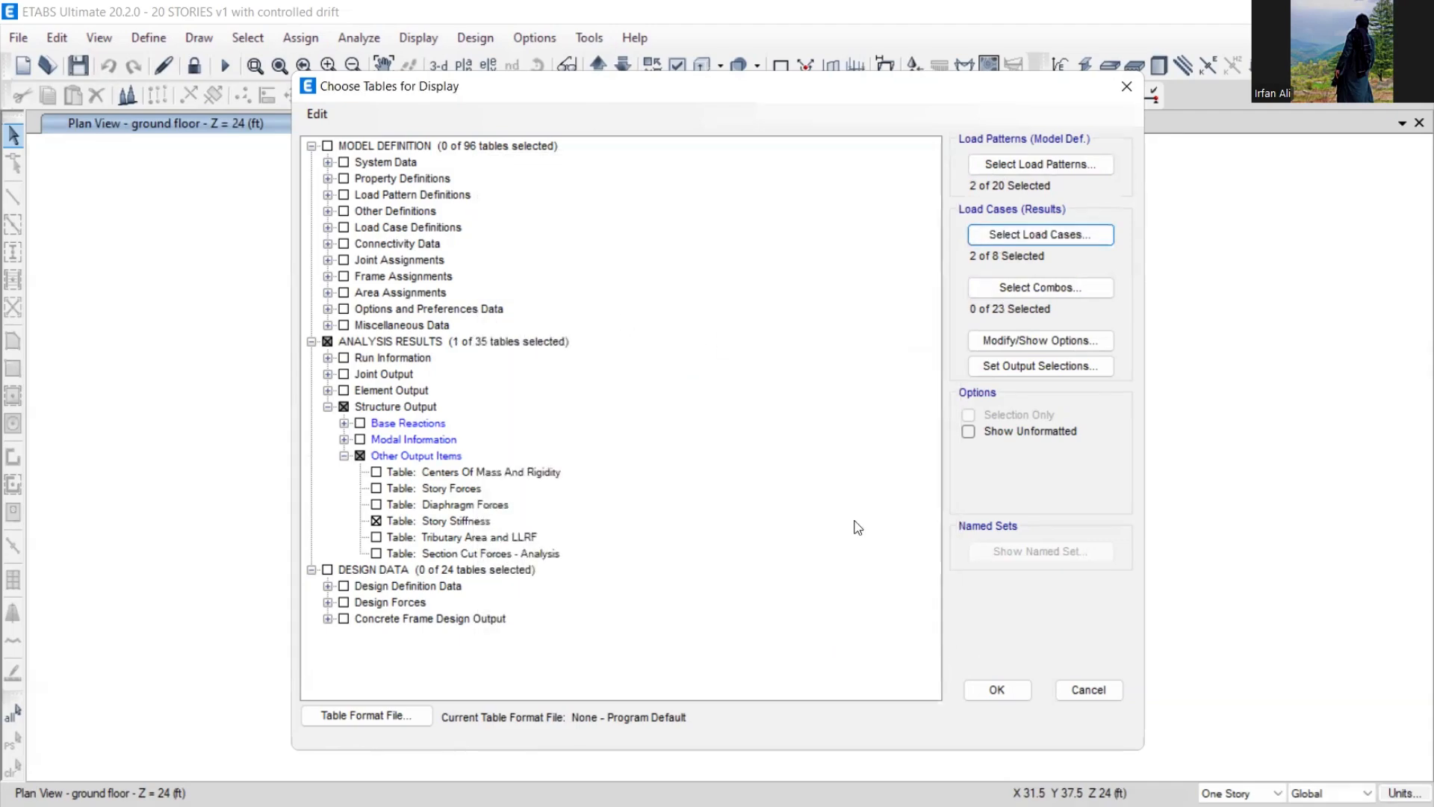
{"action": "left_click", "coordinate": [996, 689]}
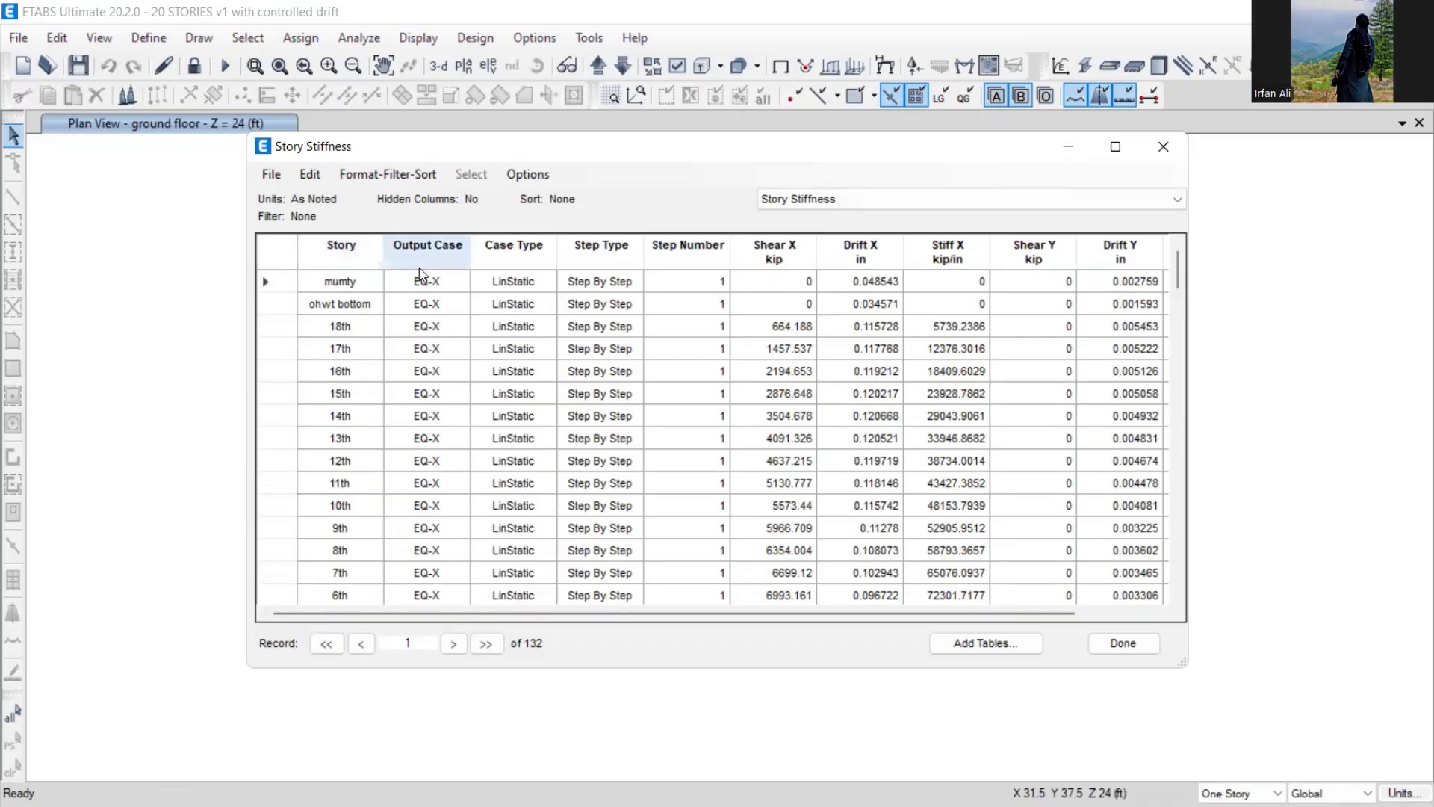
Step: Filter the stiffness table to storeys 1st to 18th, ground floor and basement 2, with output case EQ-X
{"action": "left_click", "coordinate": [374, 256]}
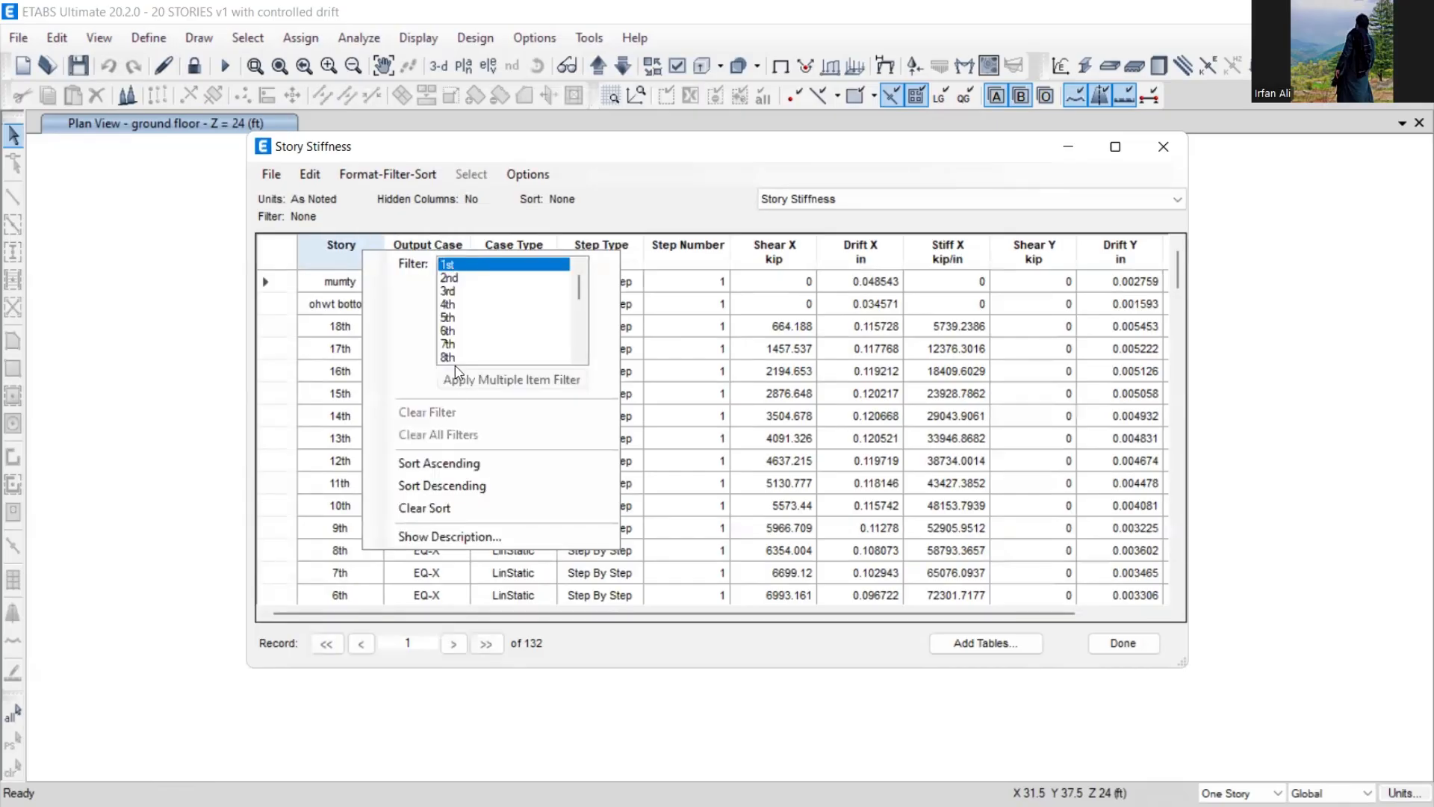
{"action": "left_click_drag", "start_coordinate": [455, 365], "coordinate": [457, 362]}
{"action": "left_click", "coordinate": [472, 379]}
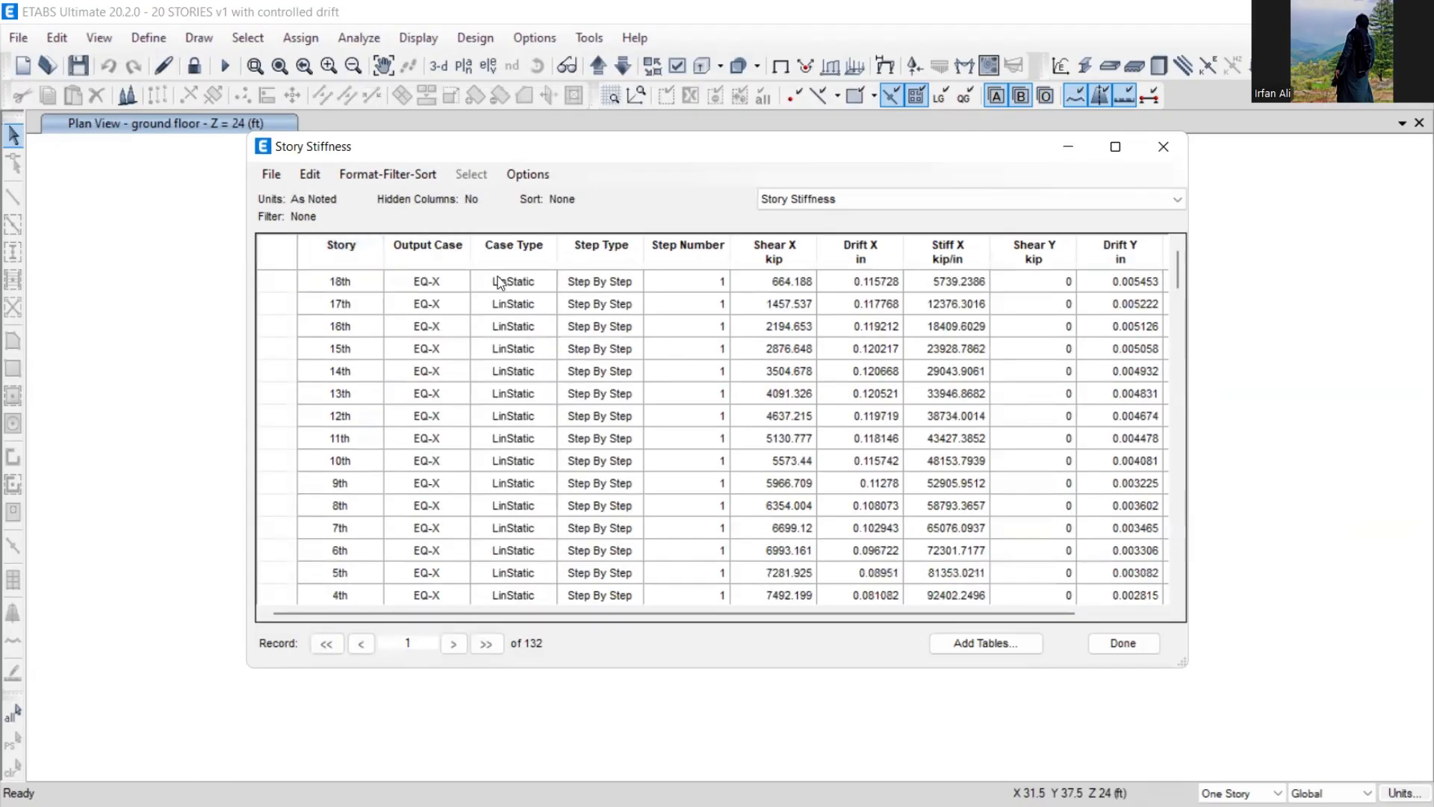
{"action": "left_click", "coordinate": [426, 252]}
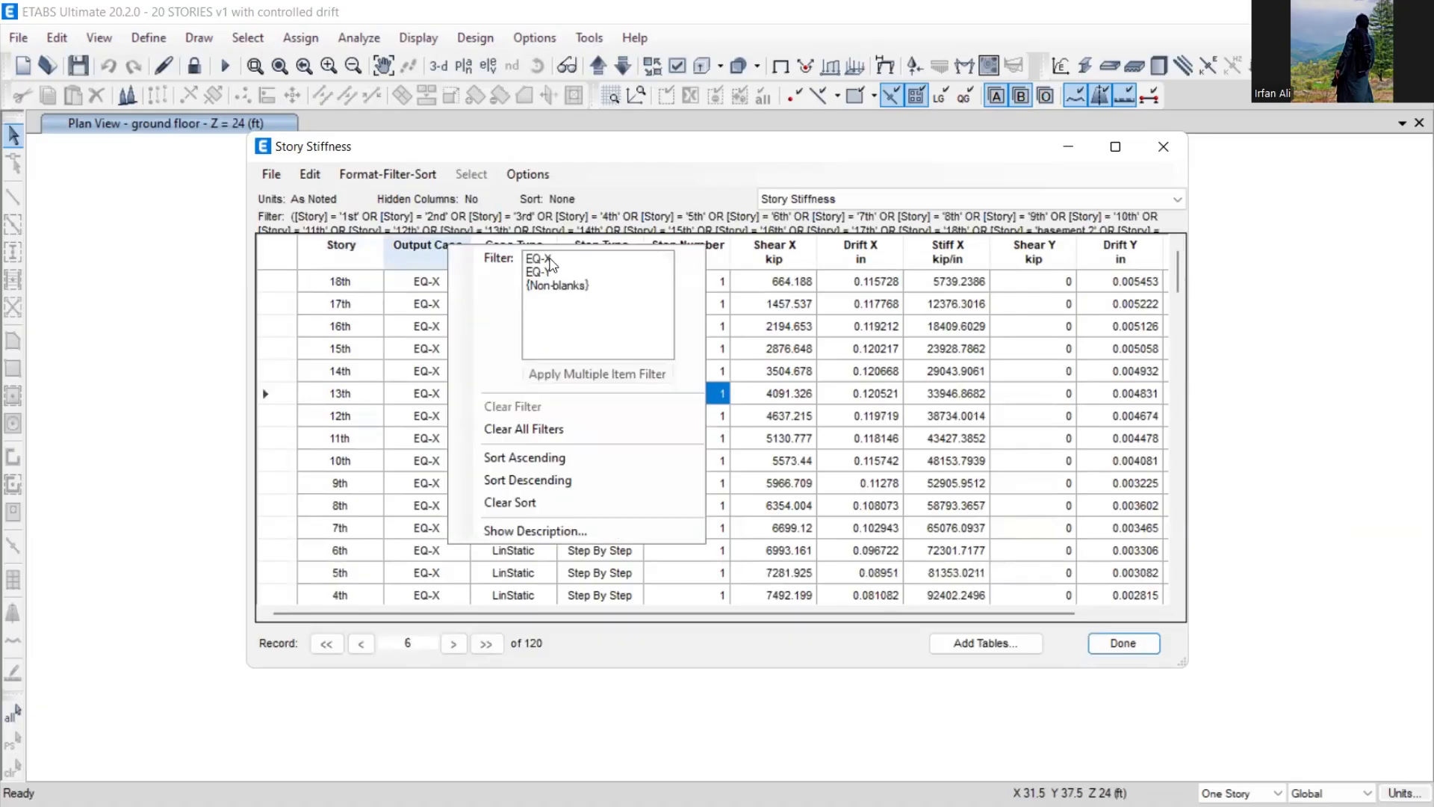
{"action": "left_click", "coordinate": [539, 258]}
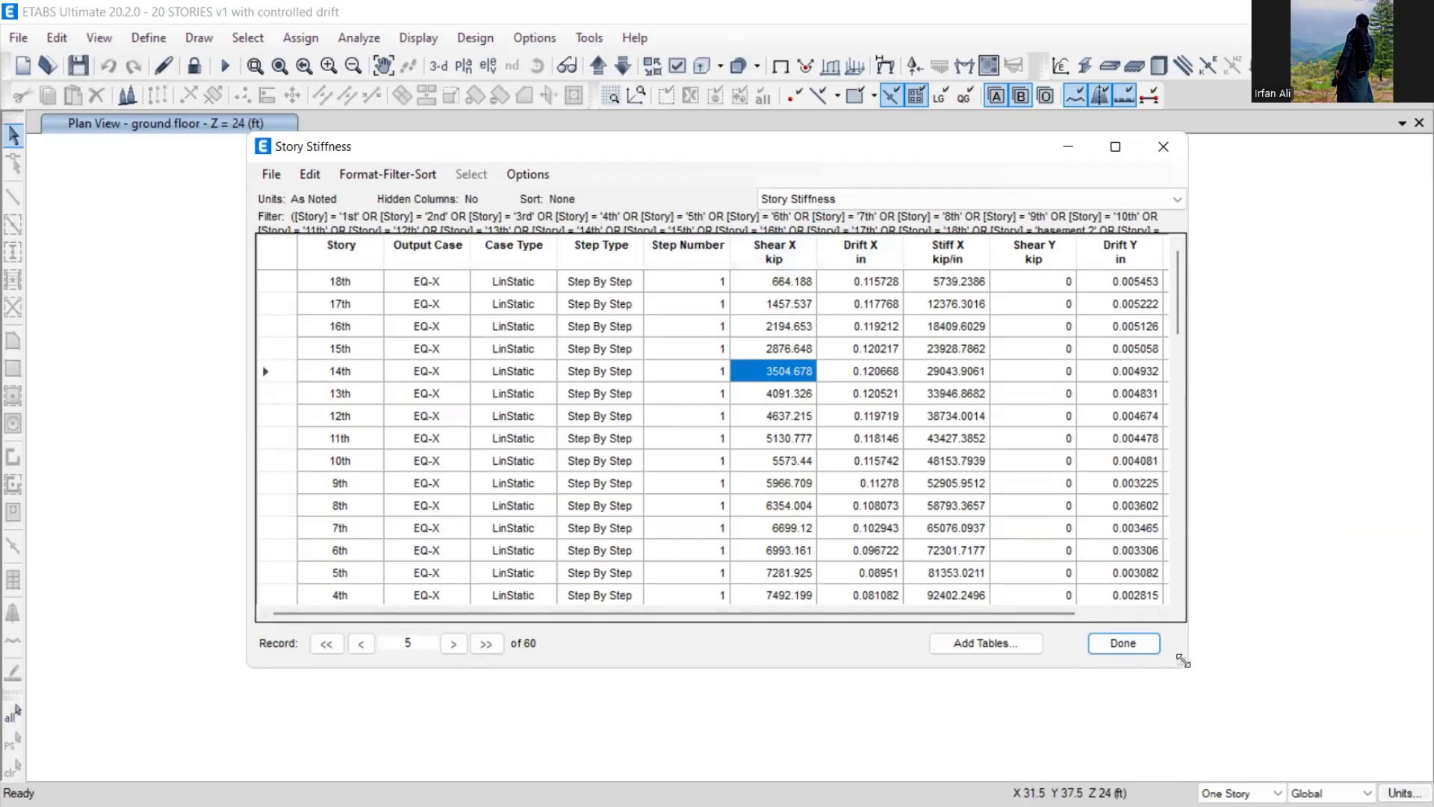
Step: Enlarge and reposition the Story Stiffness window, and try selecting the Stiff X values of the listed storeys
{"action": "left_click_drag", "start_coordinate": [1183, 661], "coordinate": [1257, 756]}
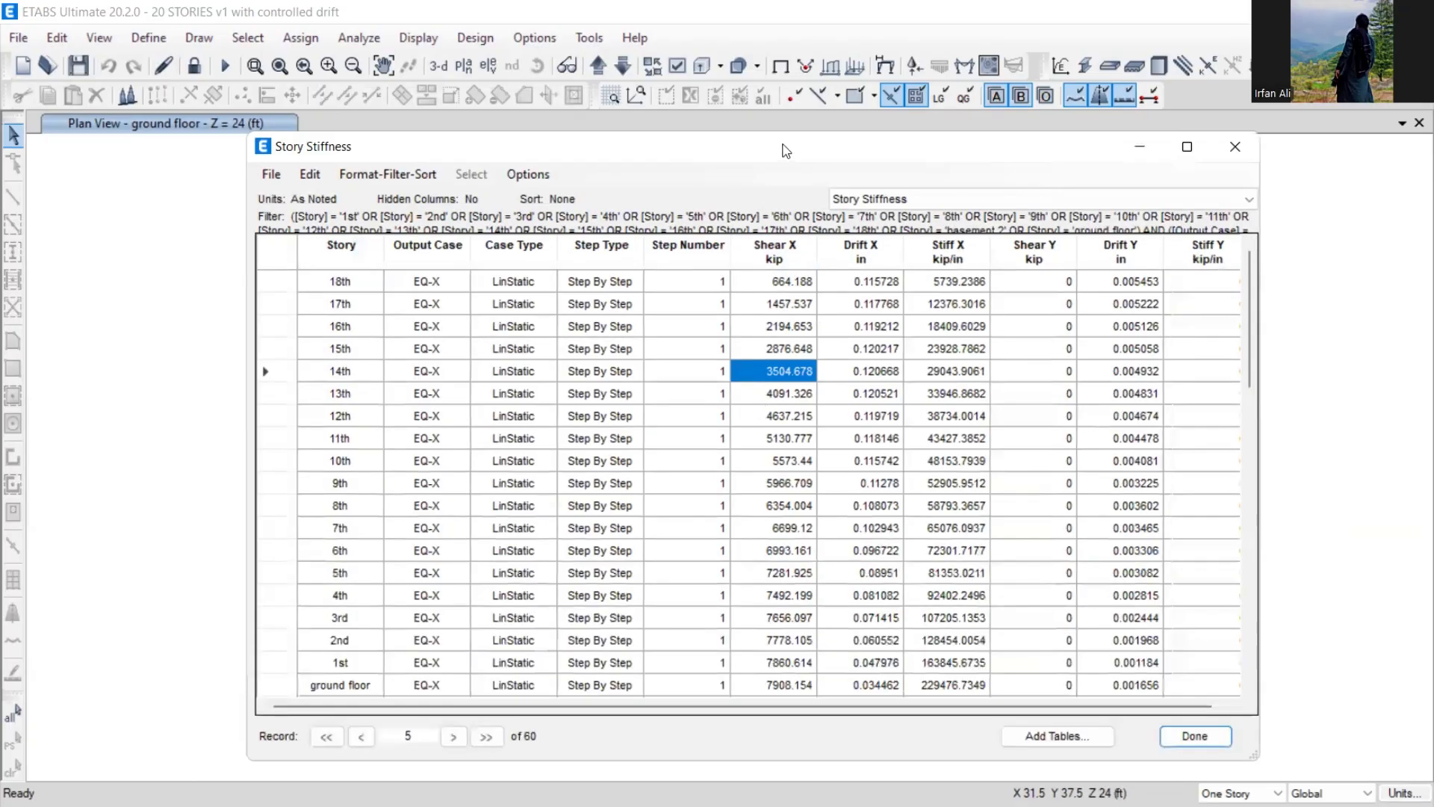
{"action": "left_click_drag", "start_coordinate": [776, 145], "coordinate": [644, 71]}
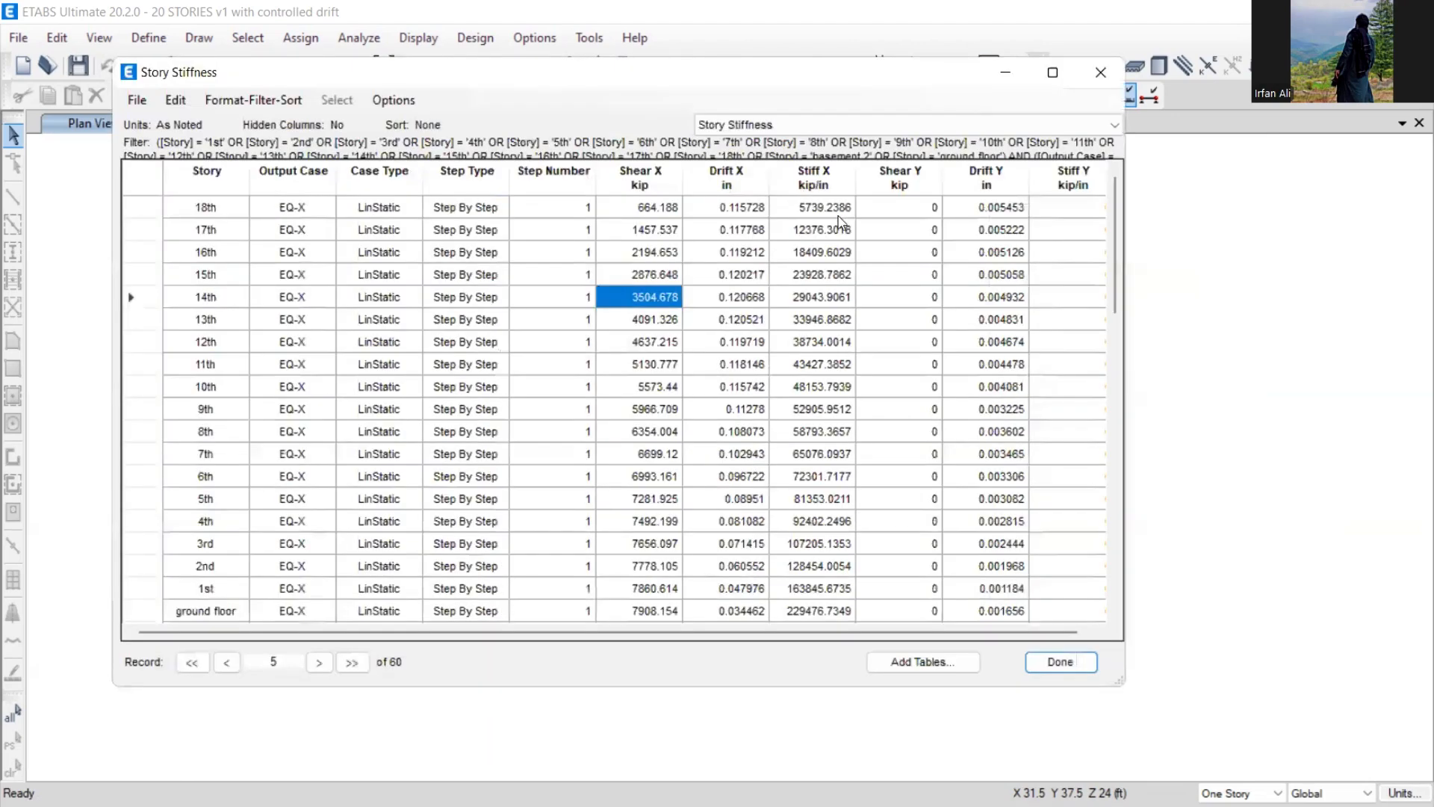
{"action": "left_click_drag", "start_coordinate": [837, 216], "coordinate": [838, 706]}
{"action": "scroll", "coordinate": [583, 343], "scroll_direction": "up", "scroll_amount": 4}
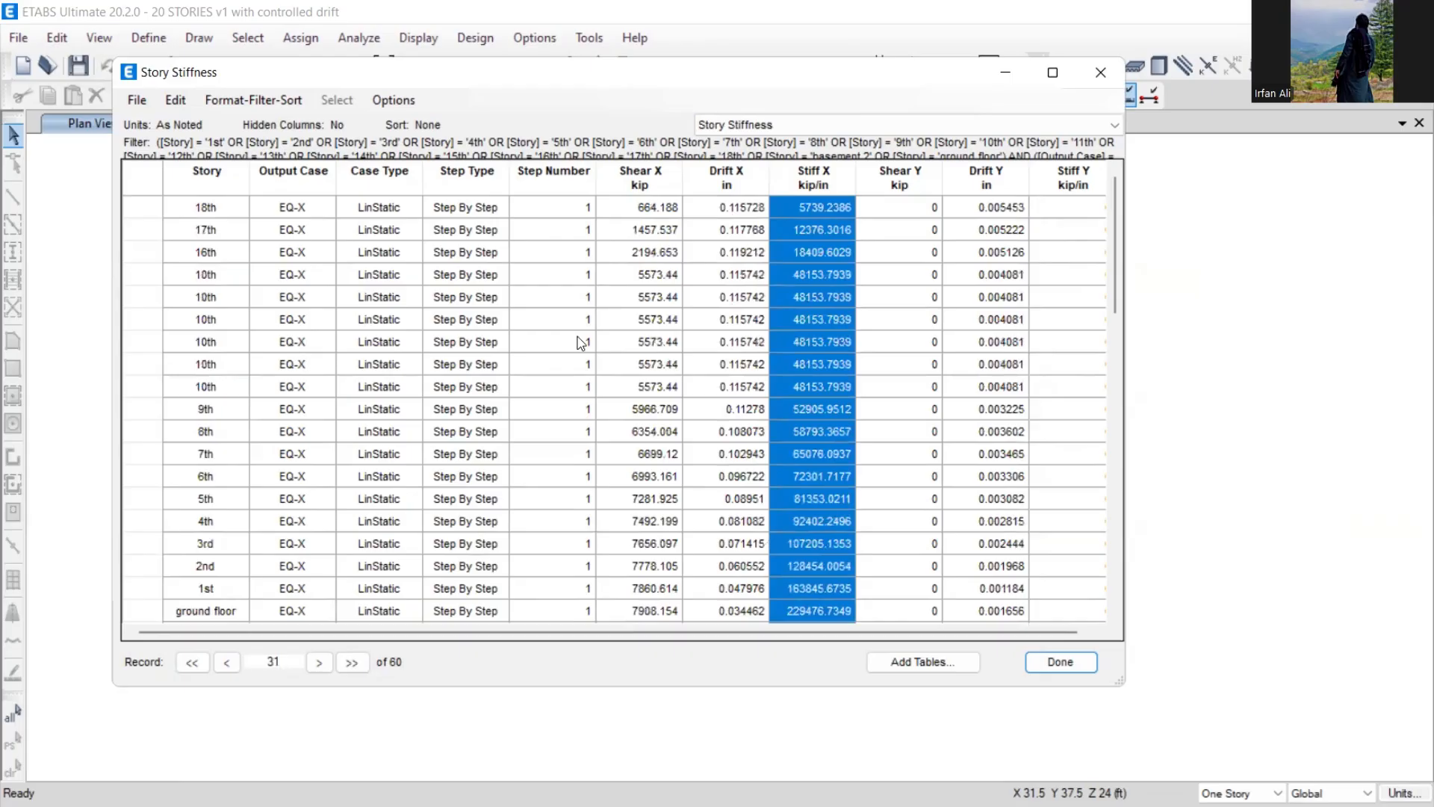
Step: Filter the stiffness table to rows whose Step Number equals 1
{"action": "right_click", "coordinate": [559, 167]}
{"action": "left_click", "coordinate": [652, 193]}
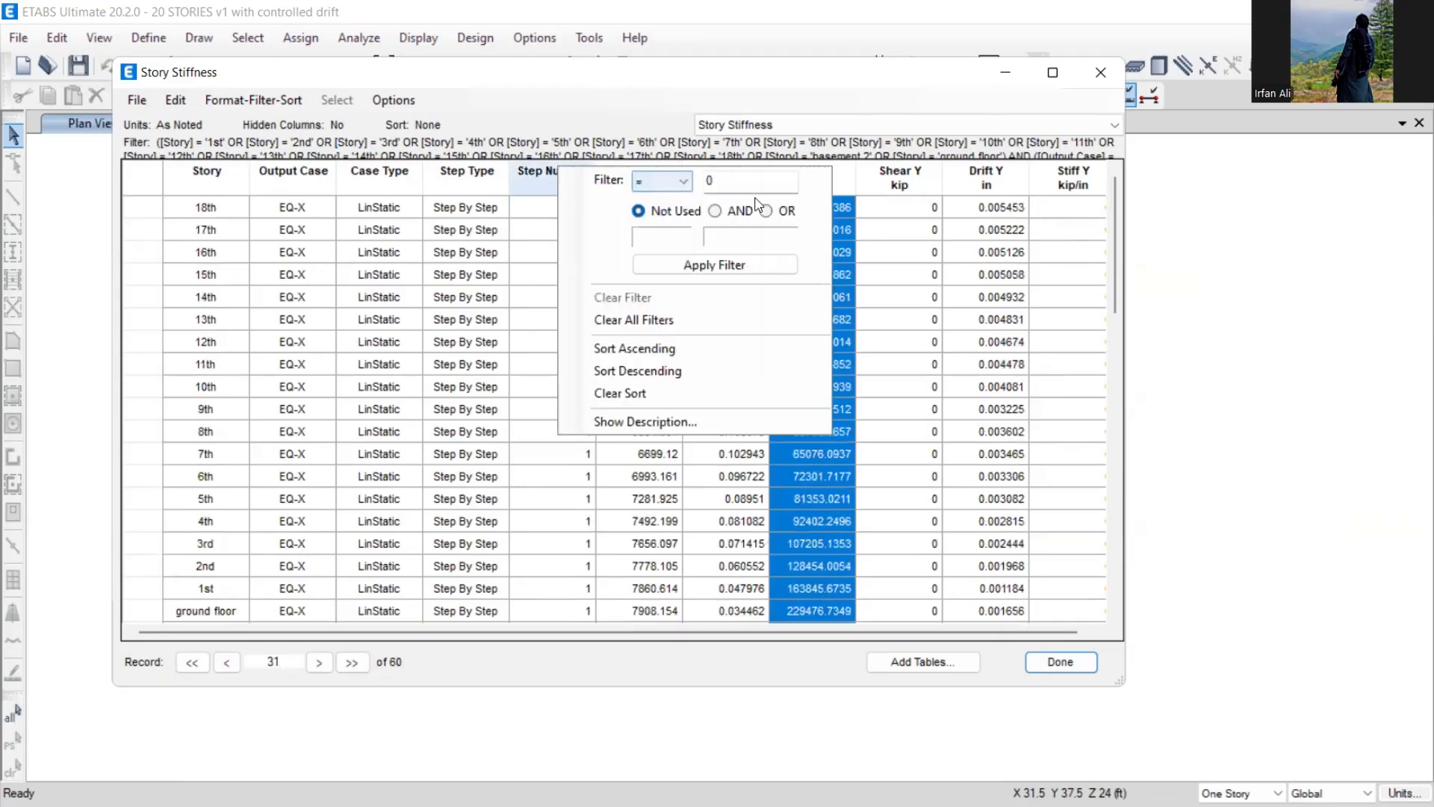
{"action": "type", "text": "1"}
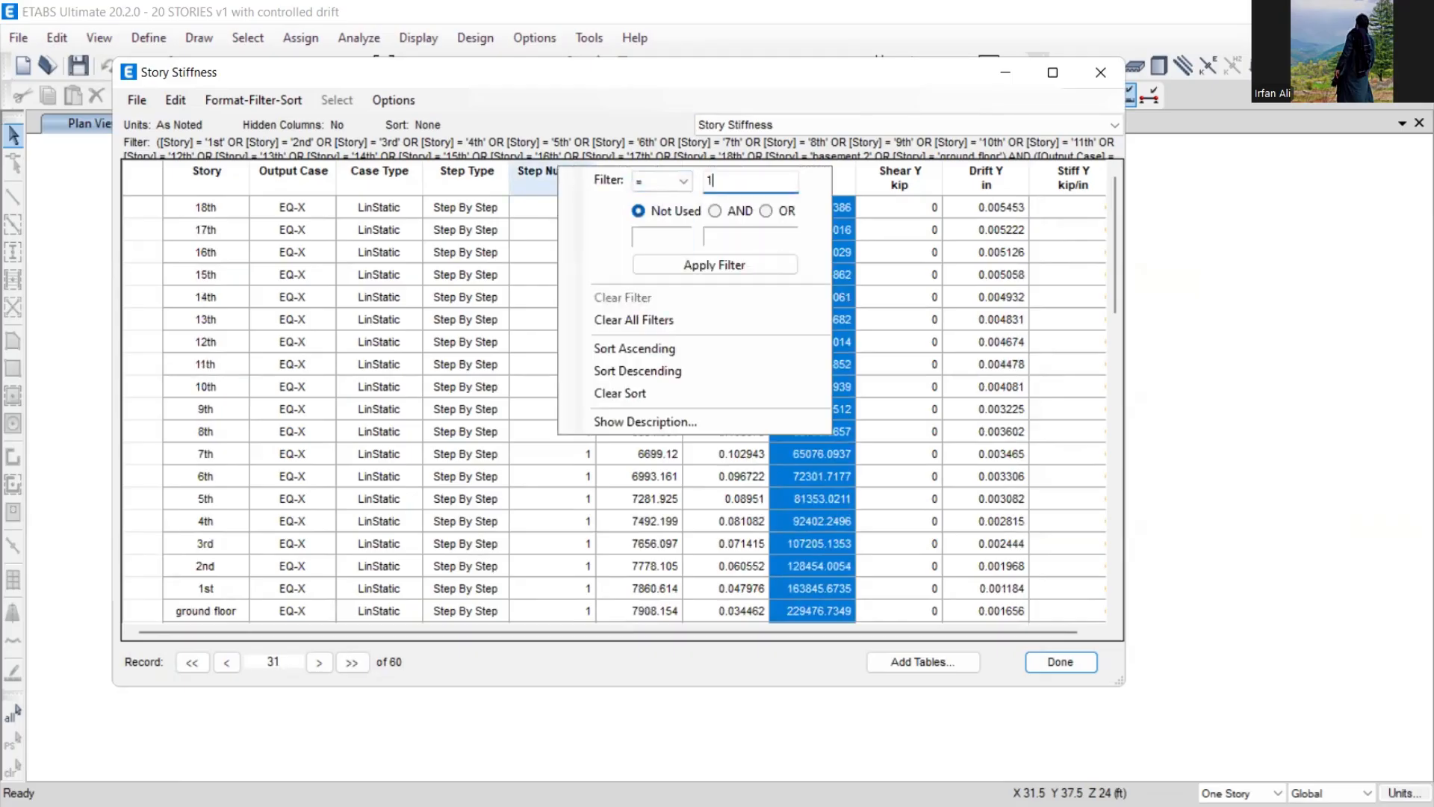
{"action": "left_click", "coordinate": [669, 261]}
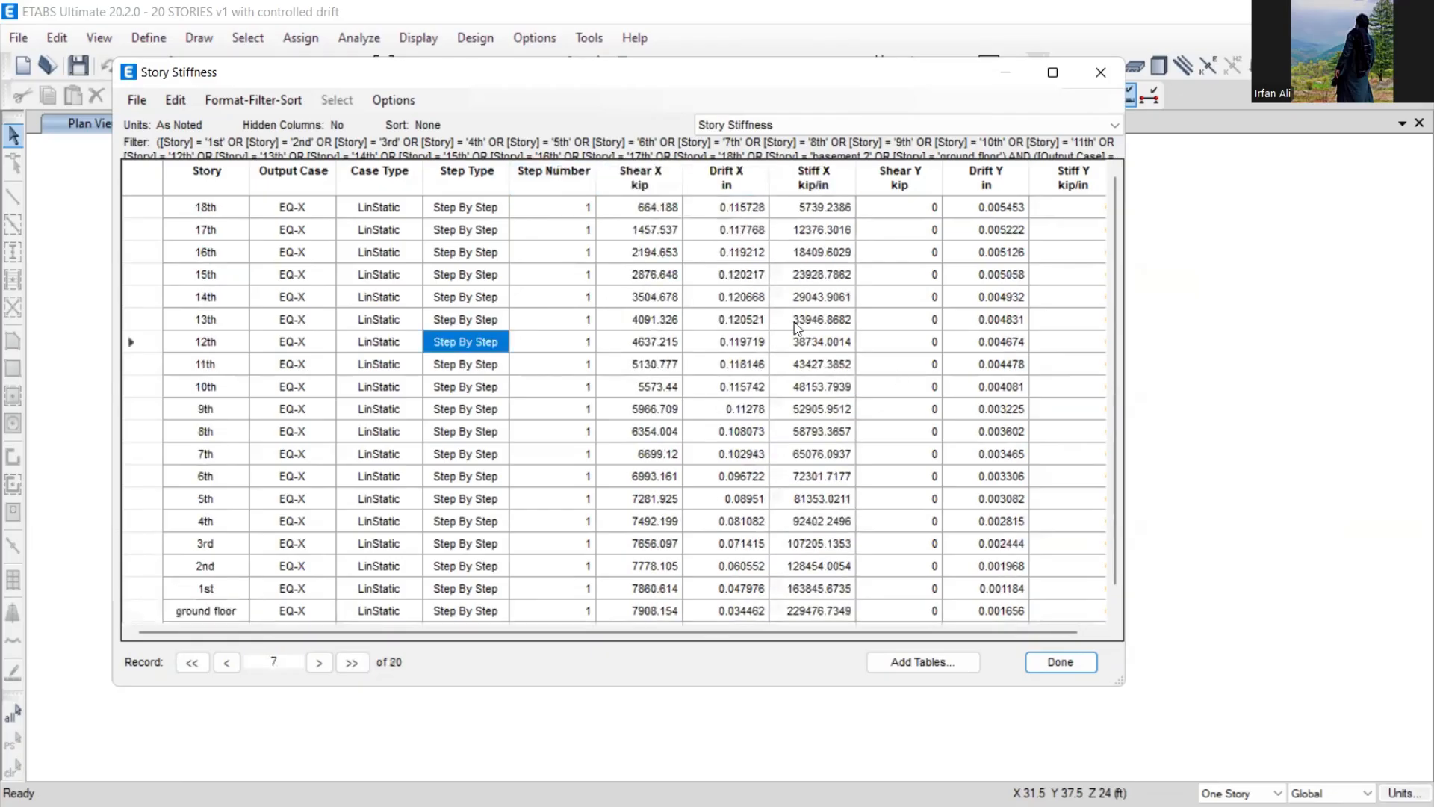
Step: Copy the Stiff X values from the 18th storey to basement 2 and switch to the calculations-drifts workbook in Excel
{"action": "left_click_drag", "start_coordinate": [812, 237], "coordinate": [838, 675]}
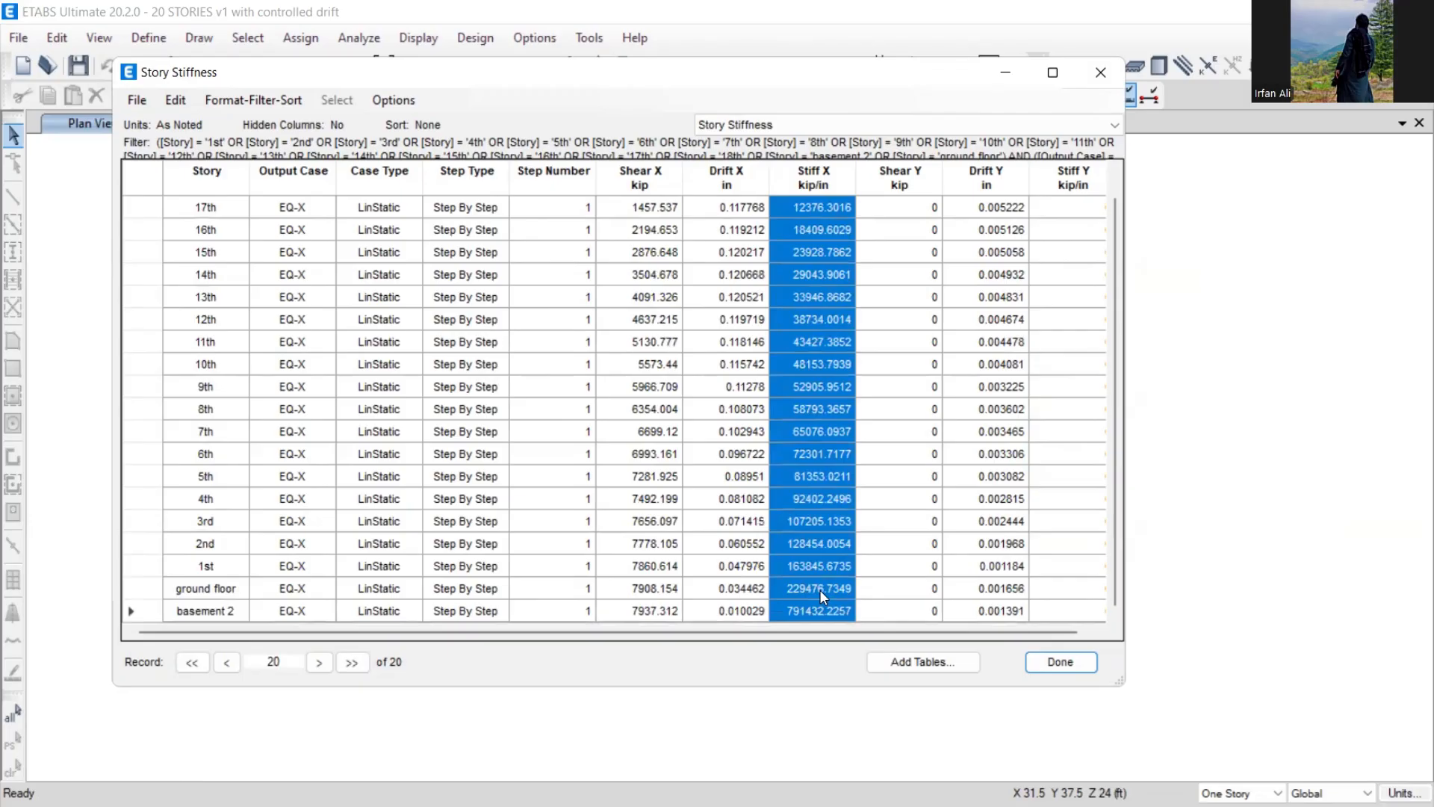
{"action": "left_click", "coordinate": [1055, 663]}
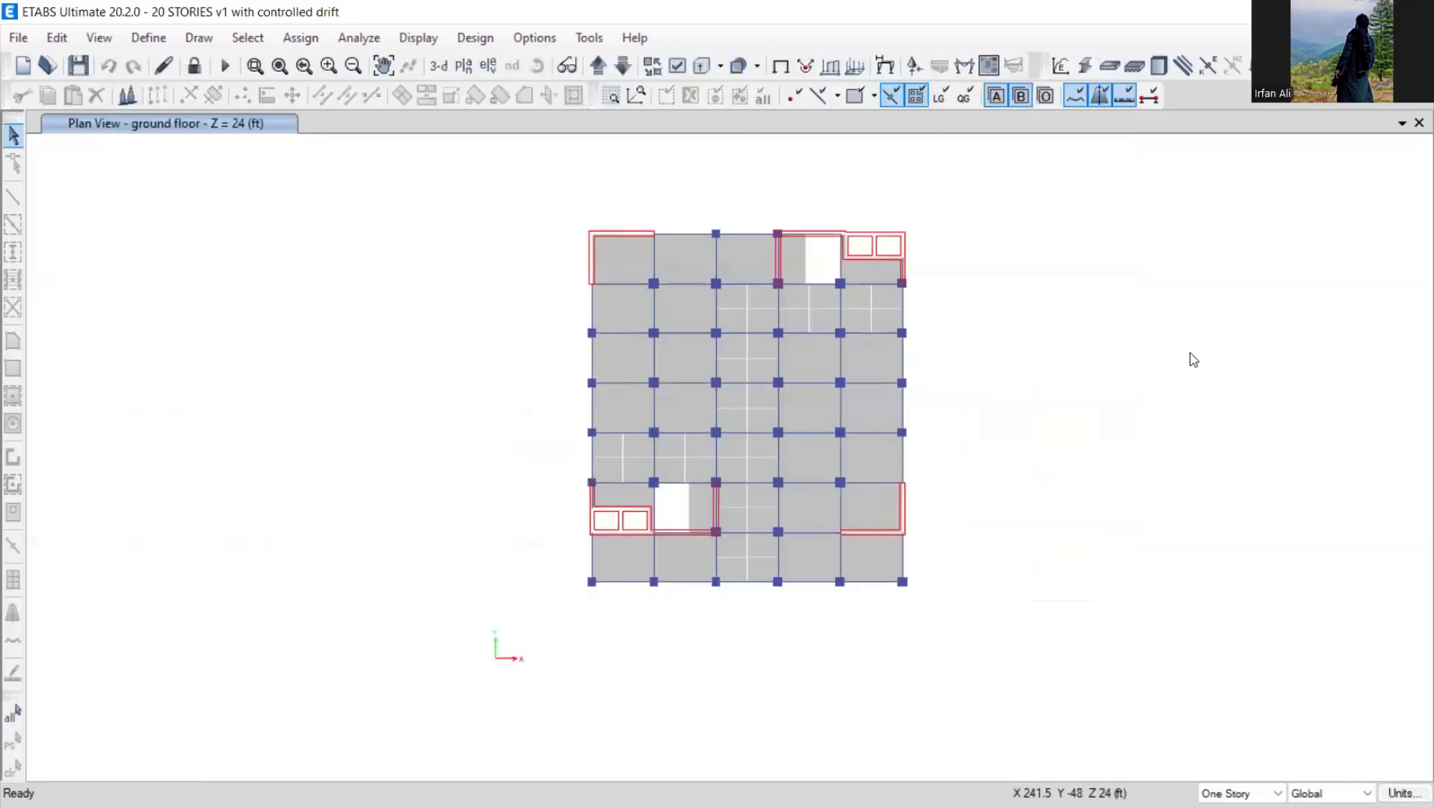
{"action": "left_click", "coordinate": [1327, 12]}
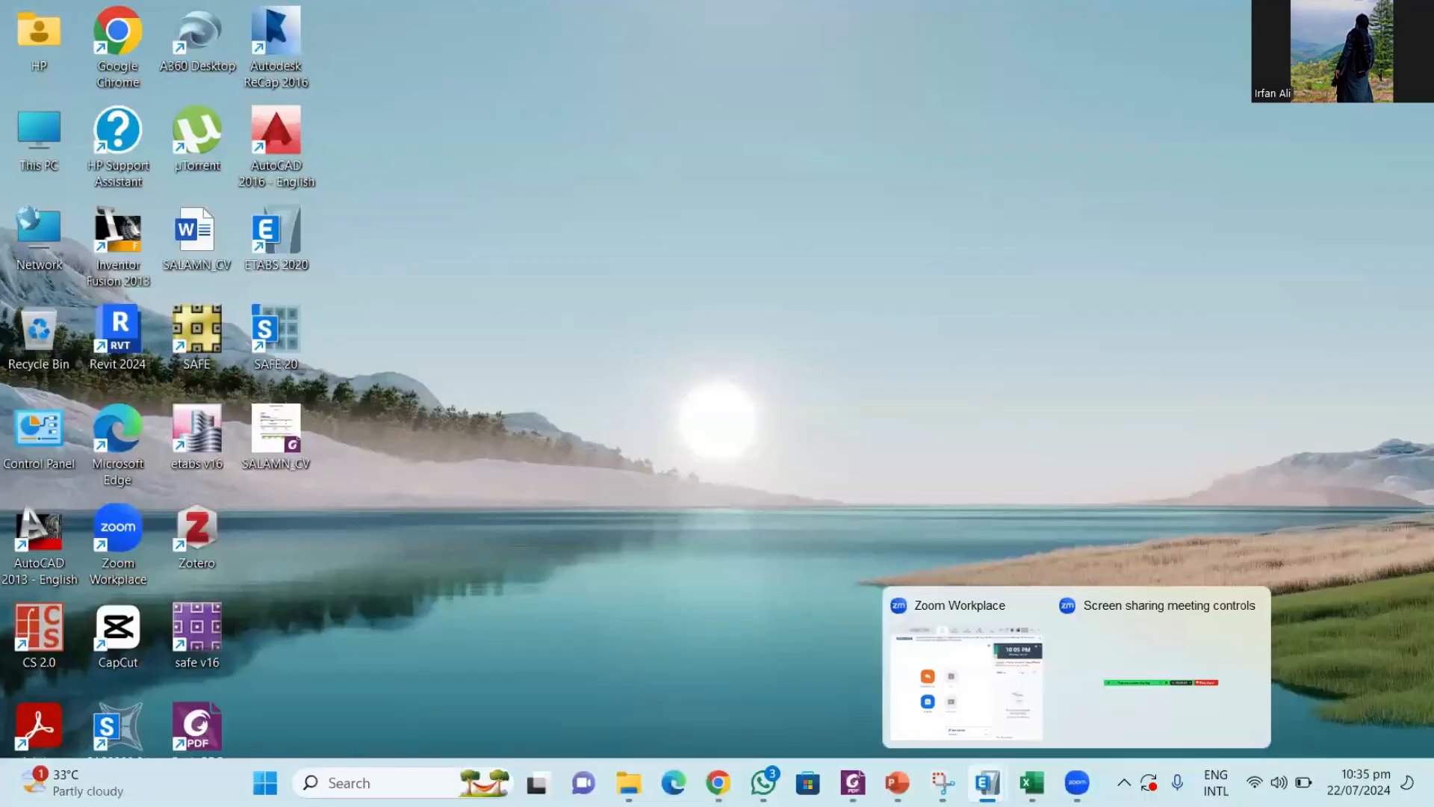
{"action": "left_click", "coordinate": [1030, 790]}
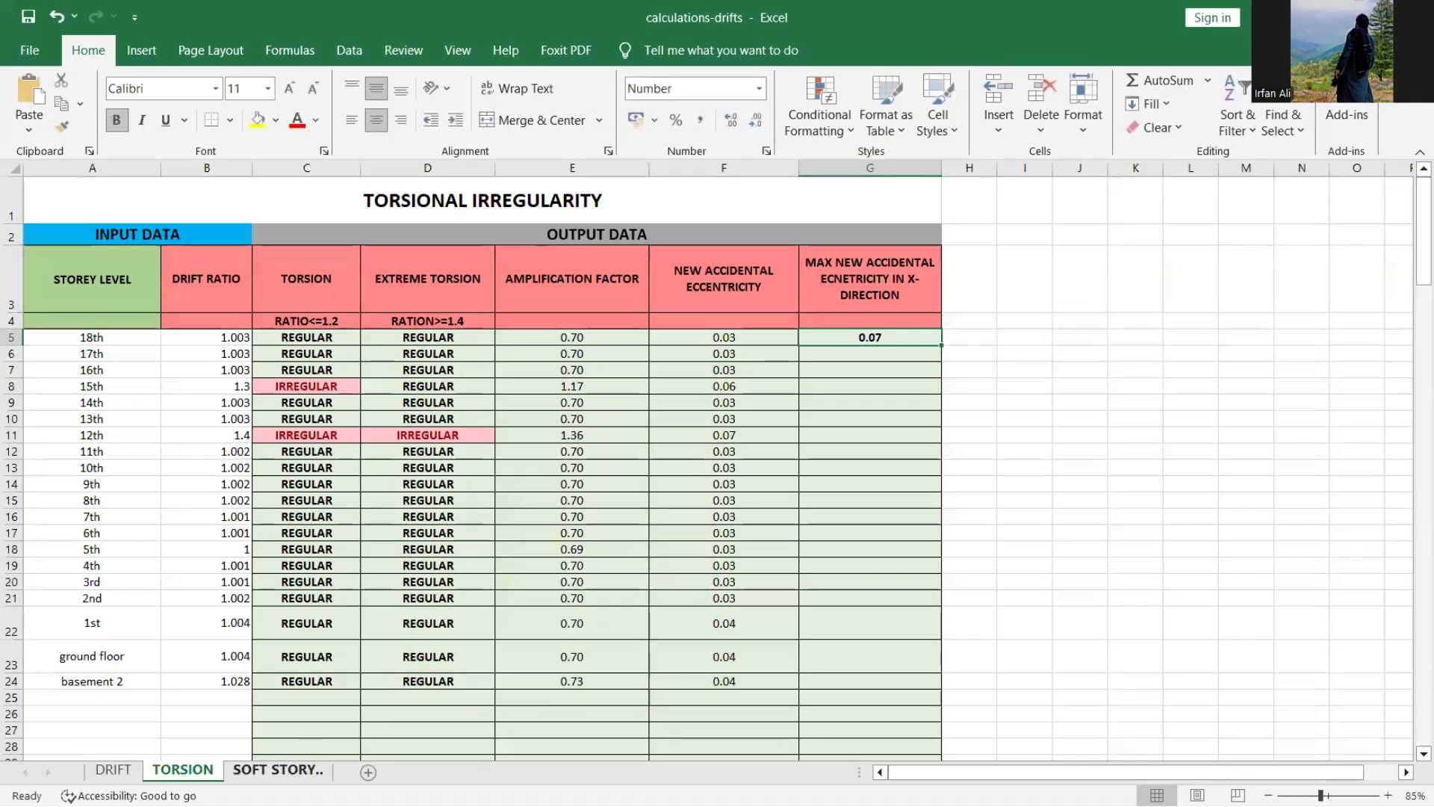
Step: Paste the stiffness values into the SOFT STORY sheet's STORY STIFFNESS column, starting at the 18th storey
{"action": "left_click", "coordinate": [277, 770]}
{"action": "left_click", "coordinate": [280, 501]}
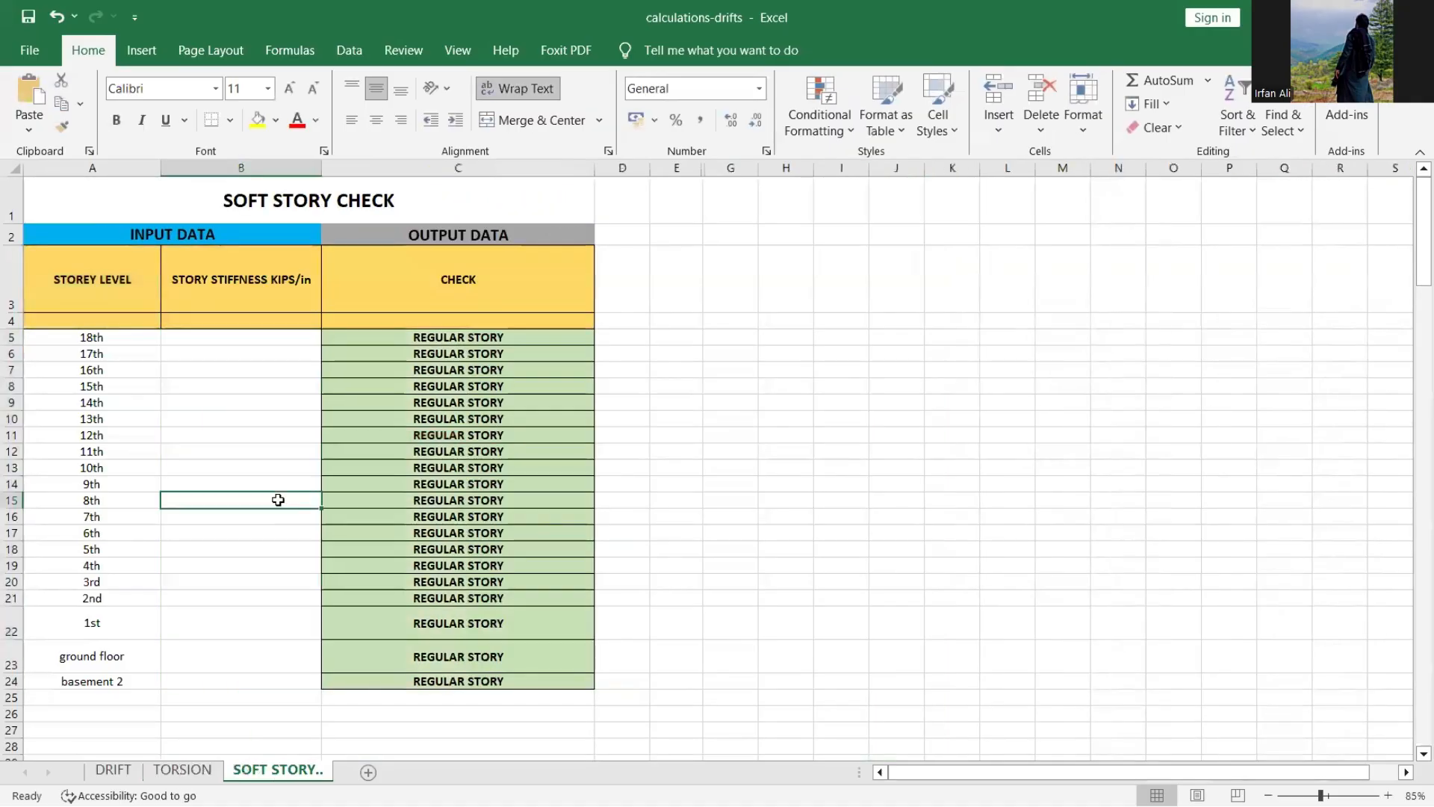
{"action": "left_click", "coordinate": [283, 338]}
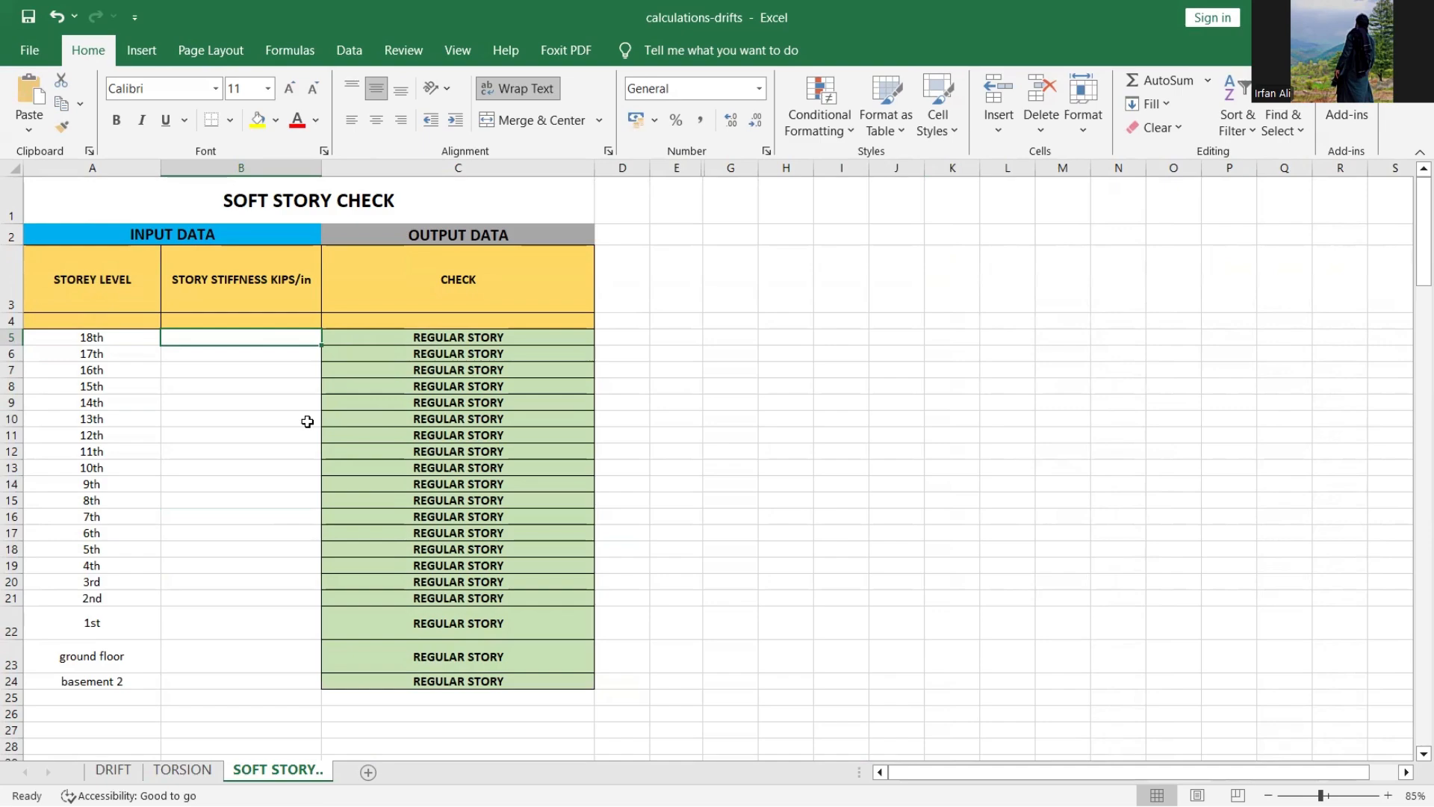
{"action": "type", "text": "5739.2386 12376.3016 18409.6029 23928.7862 29043.9061 33946.8682 38734.0014 43427.3852 48153.7939 52905.9512 58793.3657 65076.0937 72301.7177 81353.0211 92402.2496 107205.1353 128454.0054 163845.6735 229476.7349 791432.2257"}
{"action": "left_click", "coordinate": [803, 554]}
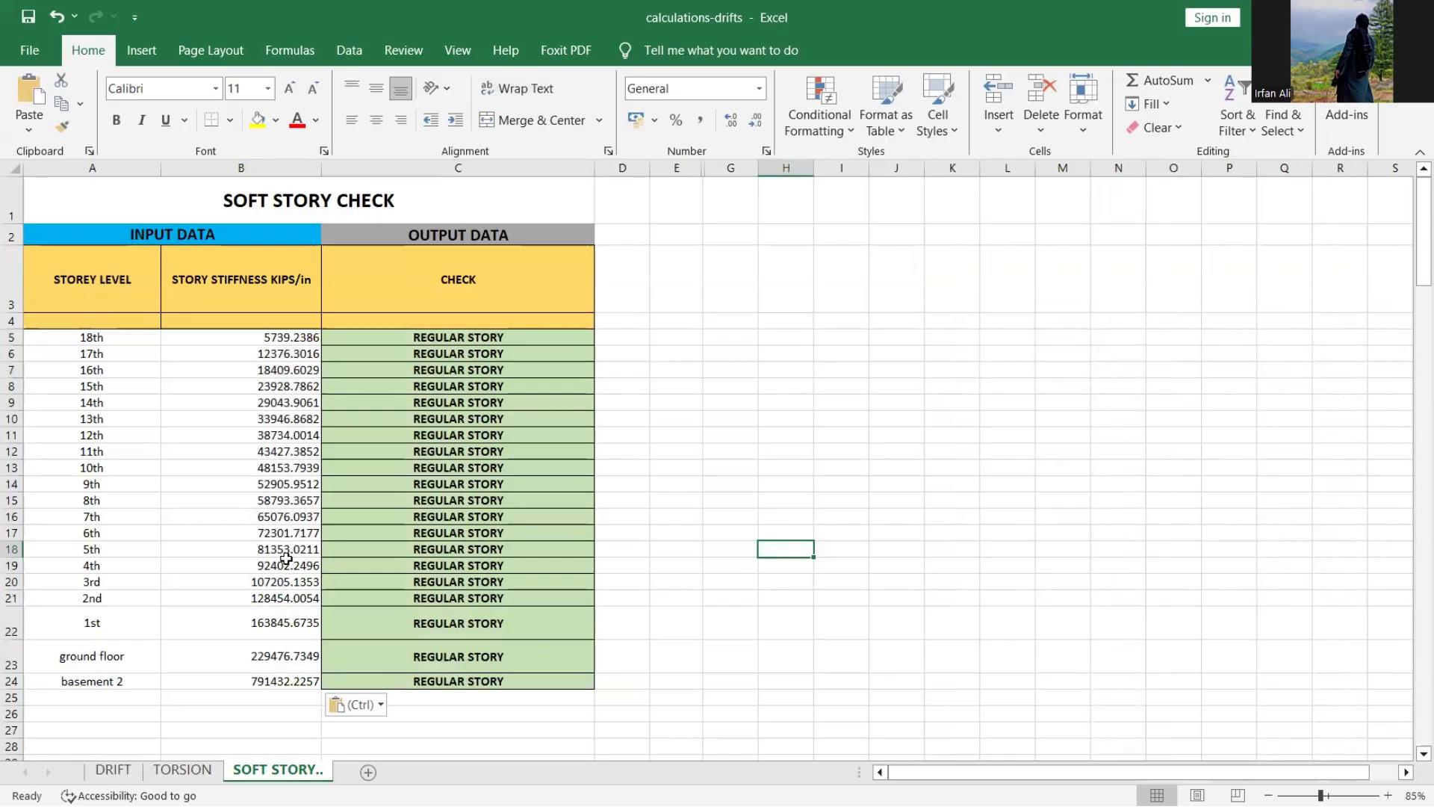
Step: Format the storey stiffness values from the 18th storey to basement 2 as whole numbers without decimals
{"action": "left_click_drag", "start_coordinate": [298, 338], "coordinate": [299, 681]}
{"action": "left_click", "coordinate": [755, 122]}
{"action": "left_click", "coordinate": [756, 122]}
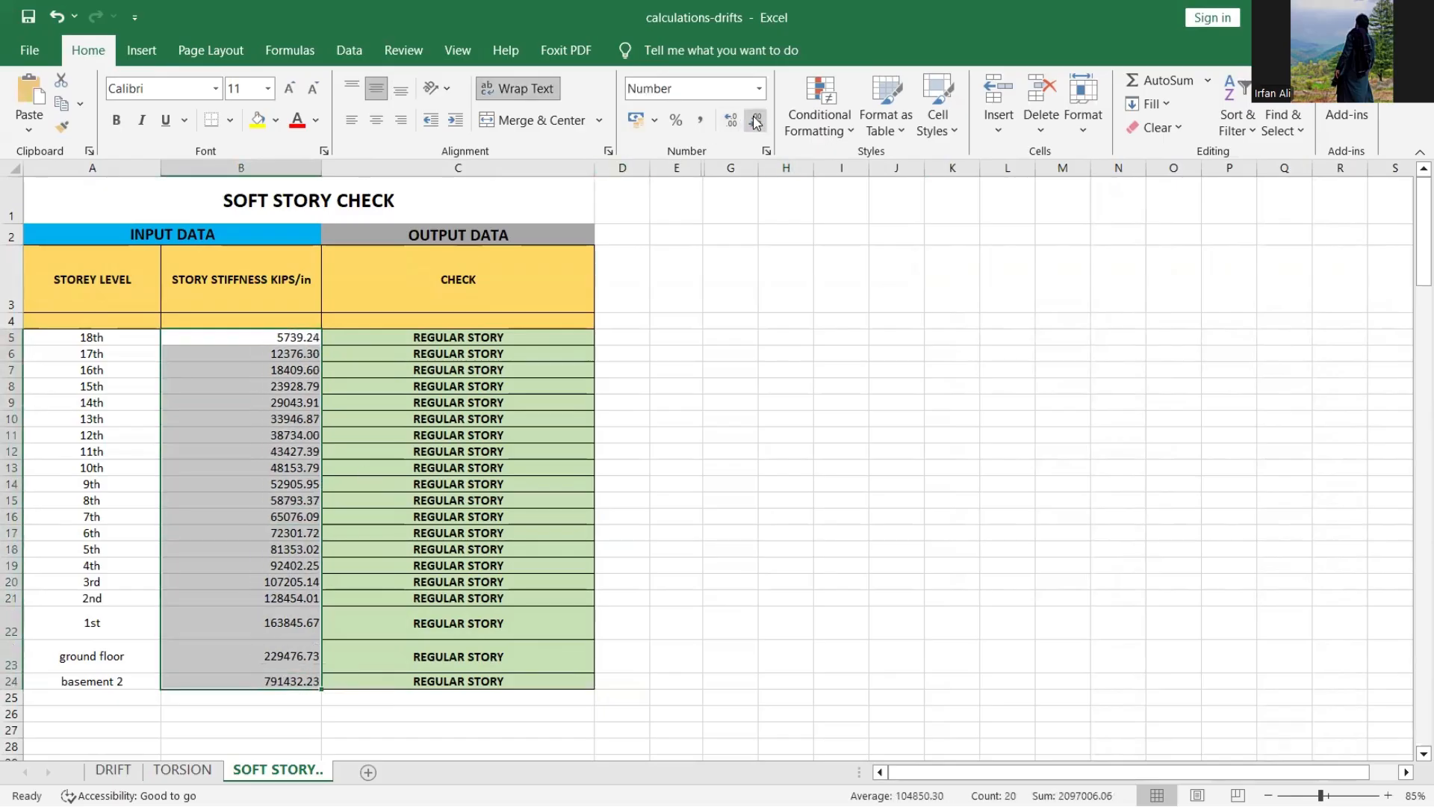
{"action": "left_click", "coordinate": [756, 122]}
{"action": "left_click", "coordinate": [756, 122]}
{"action": "left_click", "coordinate": [735, 433]}
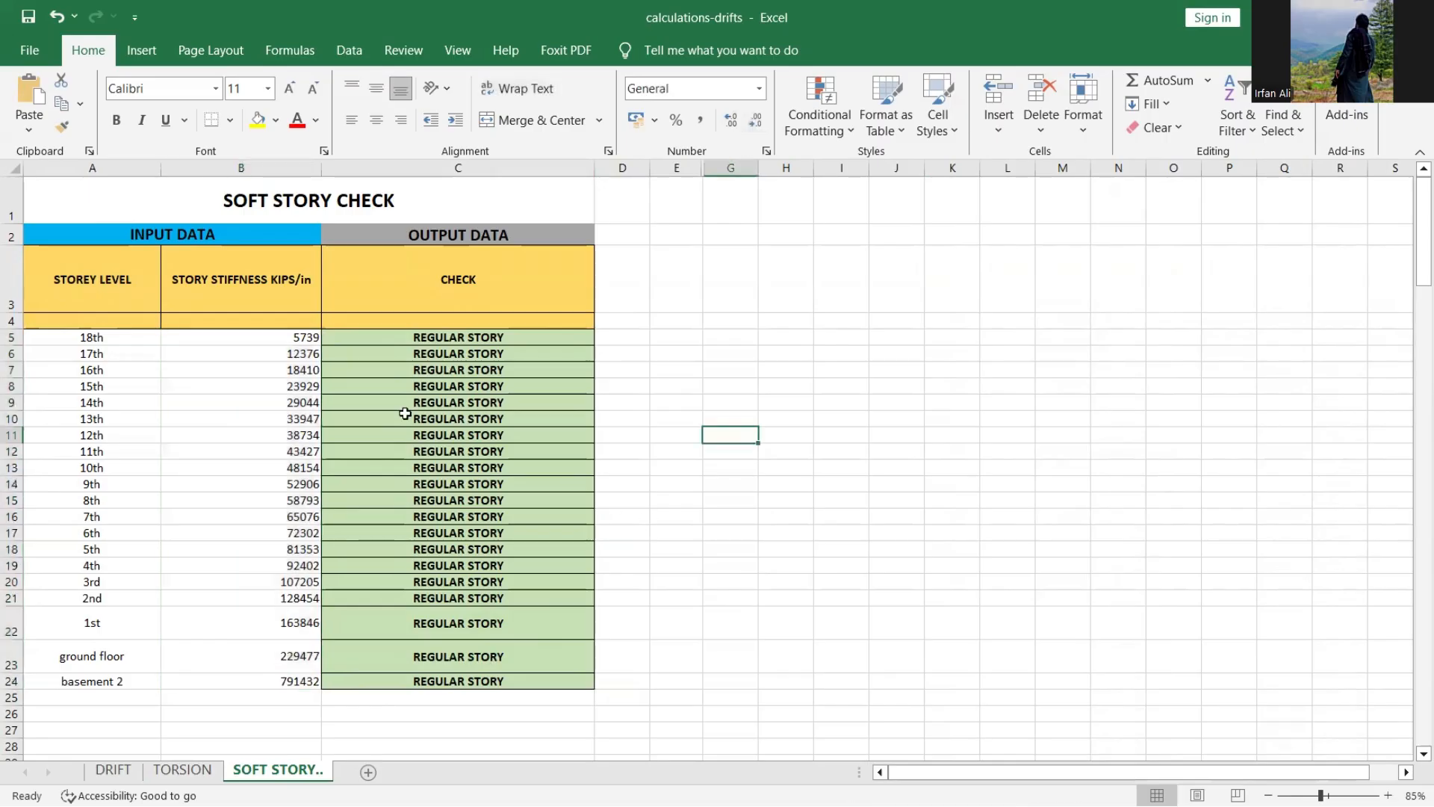
Step: Center the storey stiffness values in their cells and increase the height of the 2nd storey's row
{"action": "left_click_drag", "start_coordinate": [303, 337], "coordinate": [299, 681]}
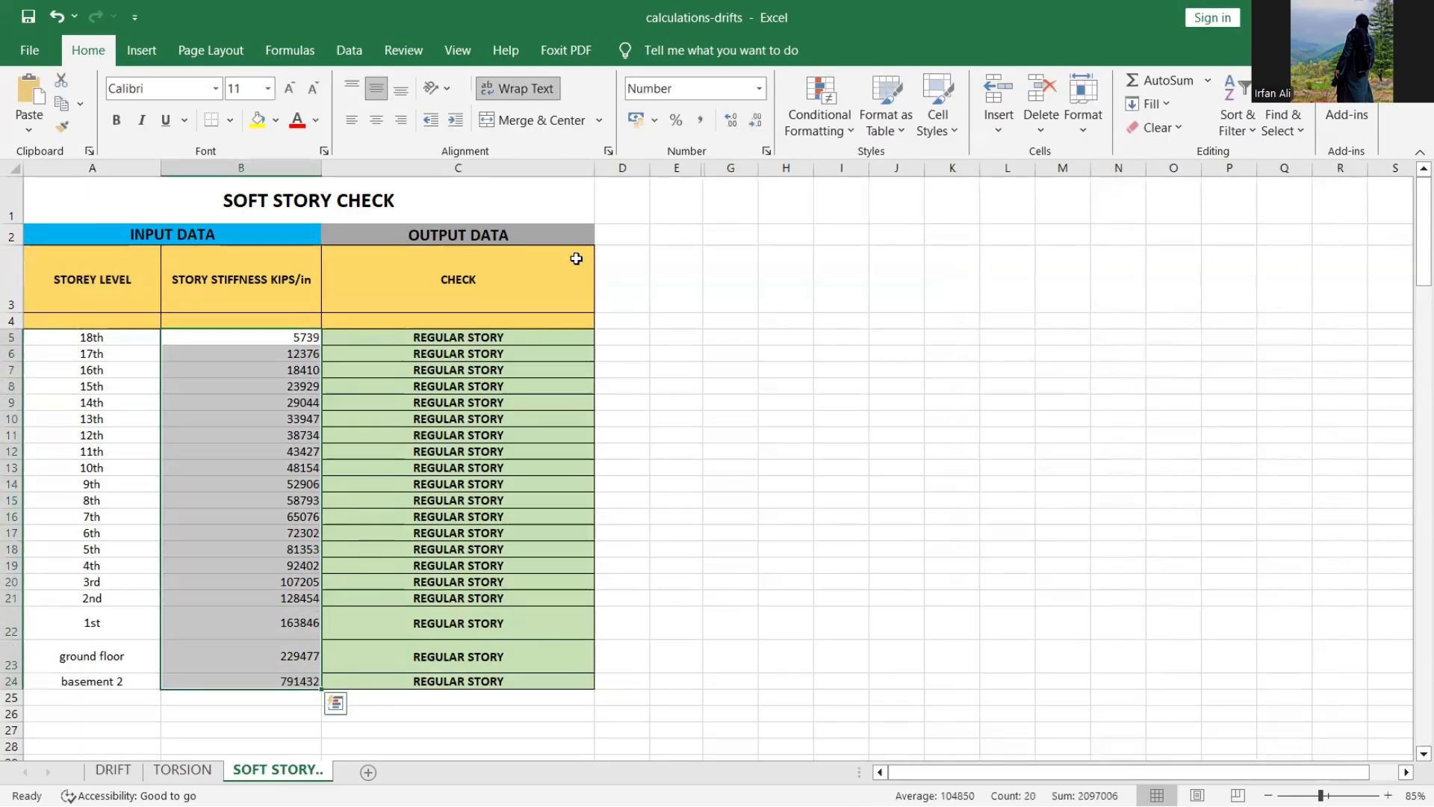
{"action": "left_click", "coordinate": [381, 122]}
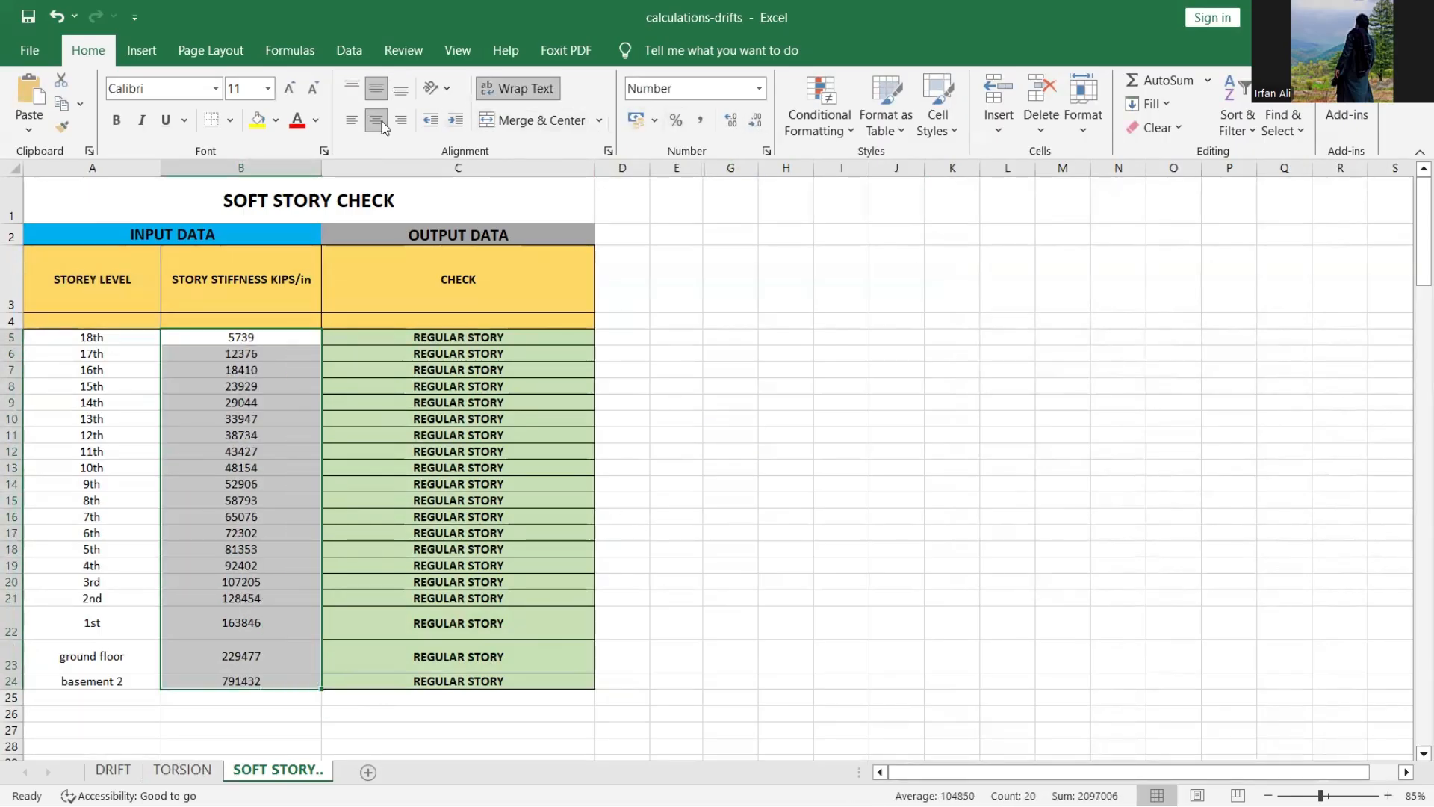
{"action": "left_click", "coordinate": [736, 353]}
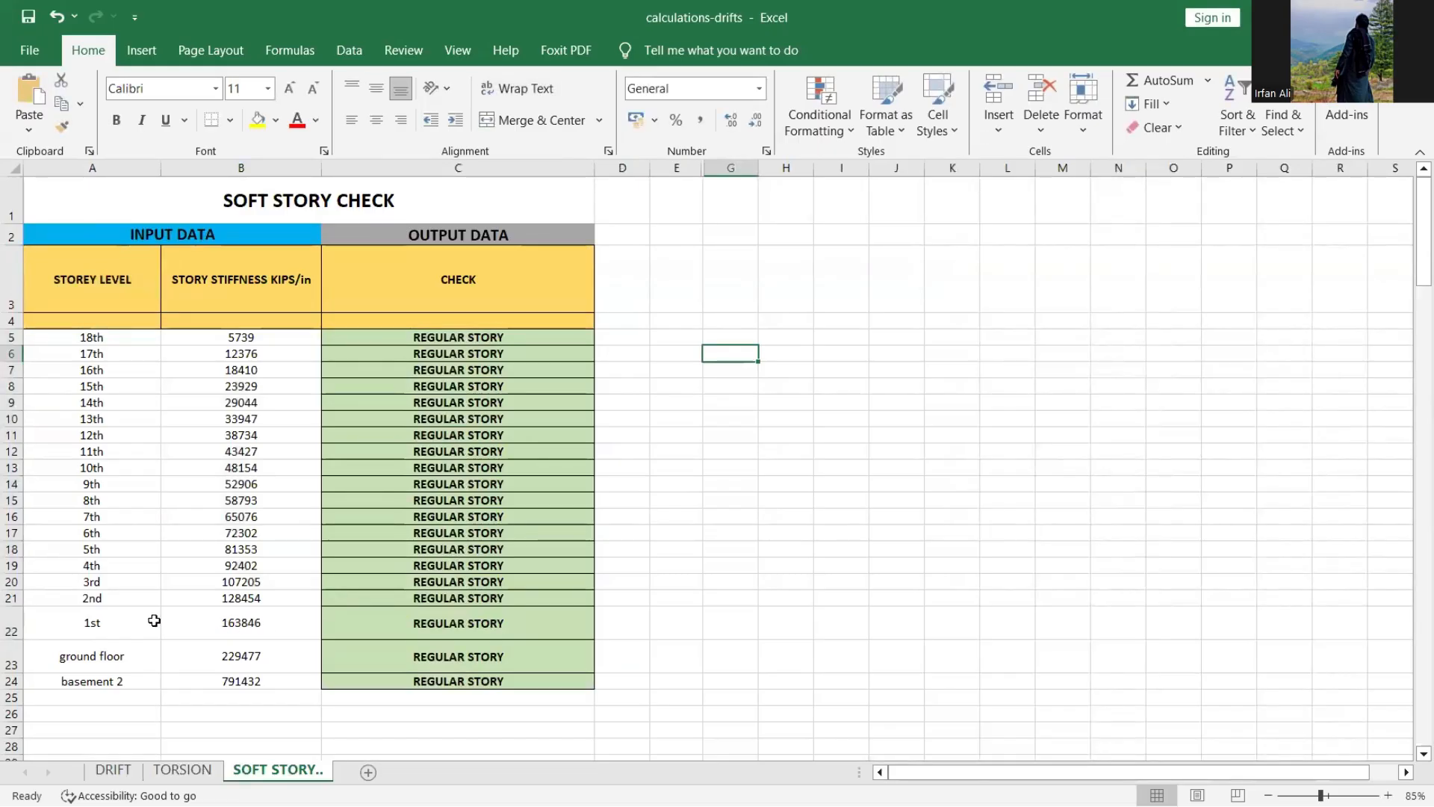
{"action": "mouse_move", "coordinate": [21, 605]}
{"action": "left_mouse_down"}
{"action": "mouse_move", "coordinate": [22, 590]}
{"action": "mouse_move", "coordinate": [21, 618]}
{"action": "left_mouse_up"}
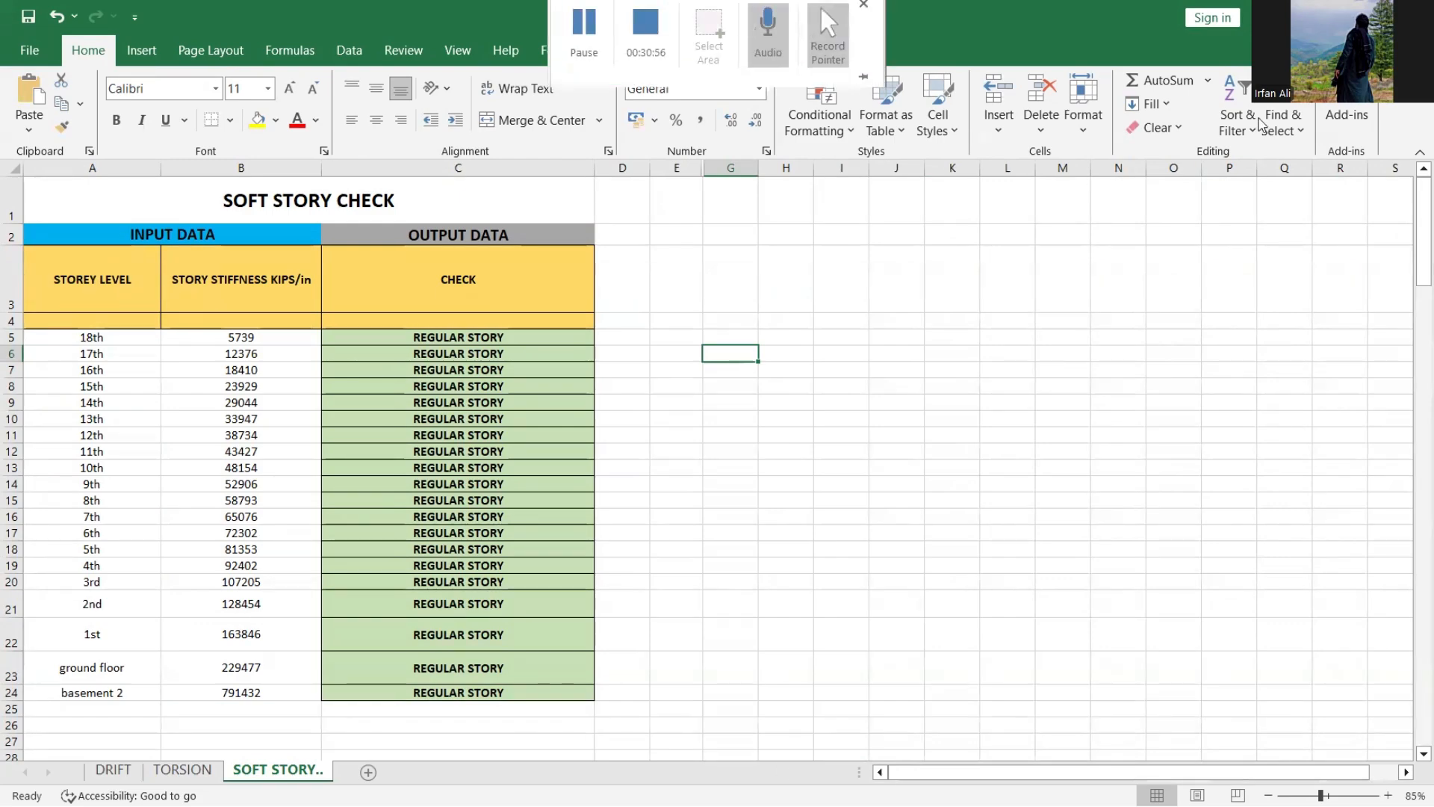
Step: Minimize the workbook and switch to the Google Meet call in Chrome
{"action": "left_click", "coordinate": [1318, 16]}
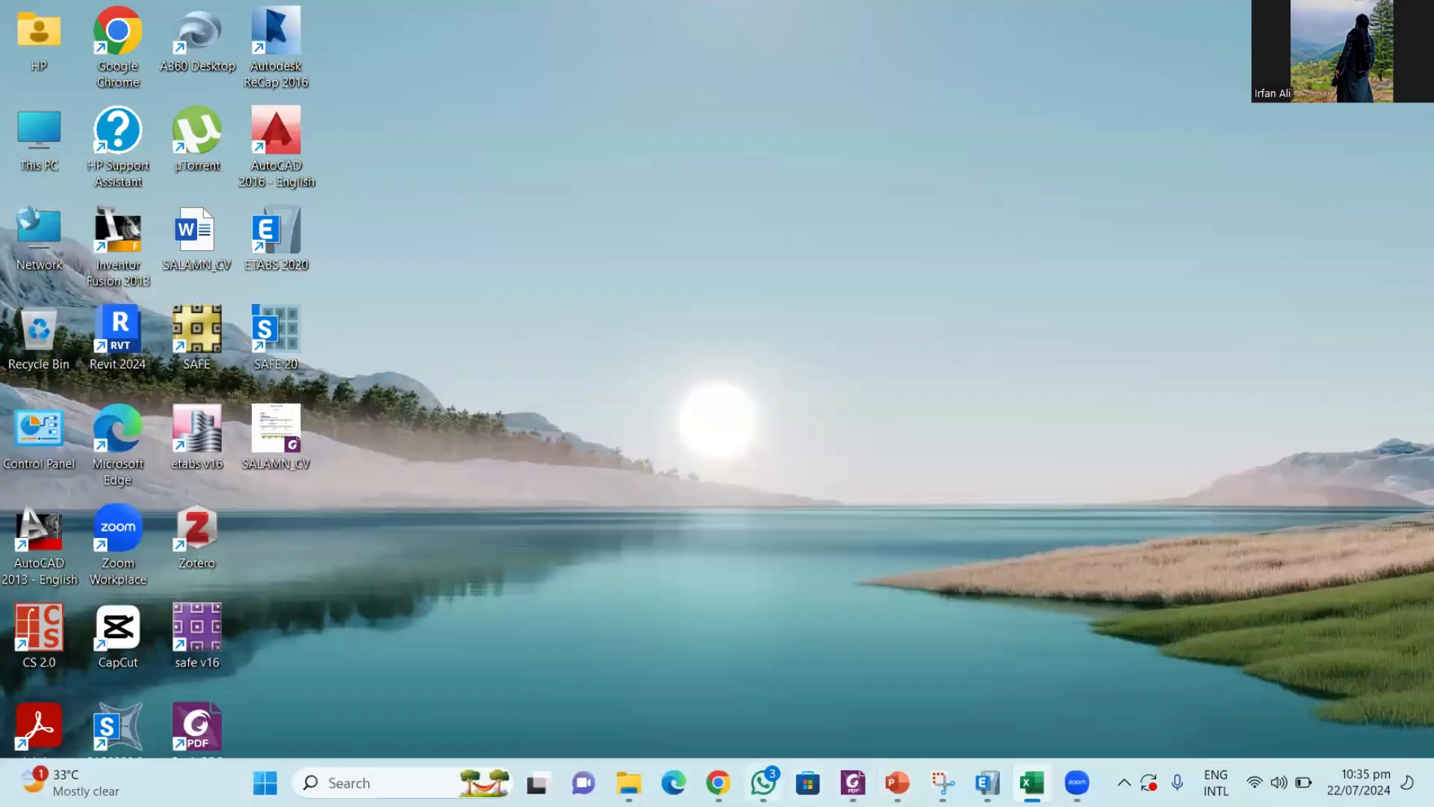
{"action": "mouse_move", "coordinate": [718, 782]}
{"action": "left_click", "coordinate": [682, 696]}
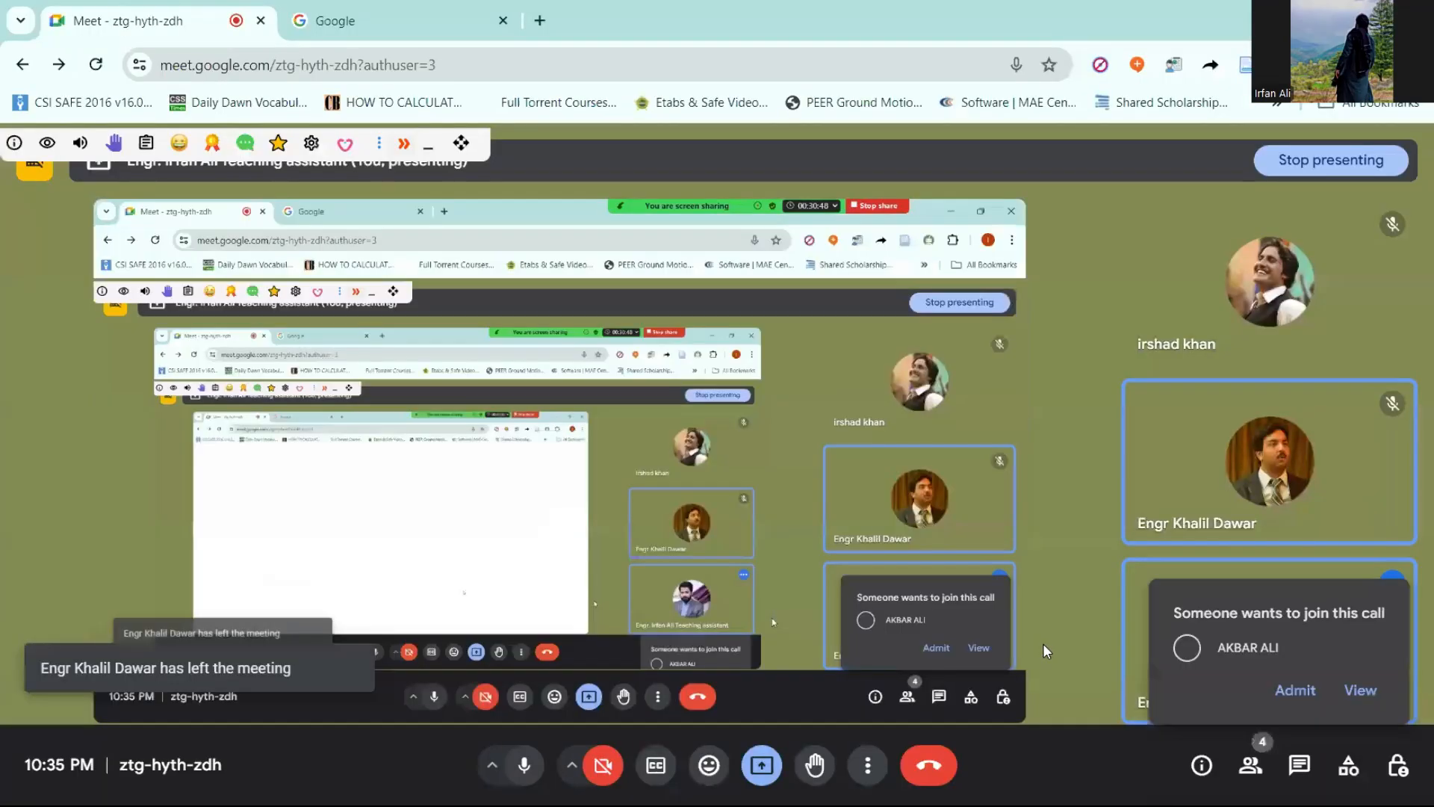
Step: Admit the waiting participant to the Google Meet call and switch back to the calculations-drifts workbook in Excel
{"action": "left_click", "coordinate": [1295, 689]}
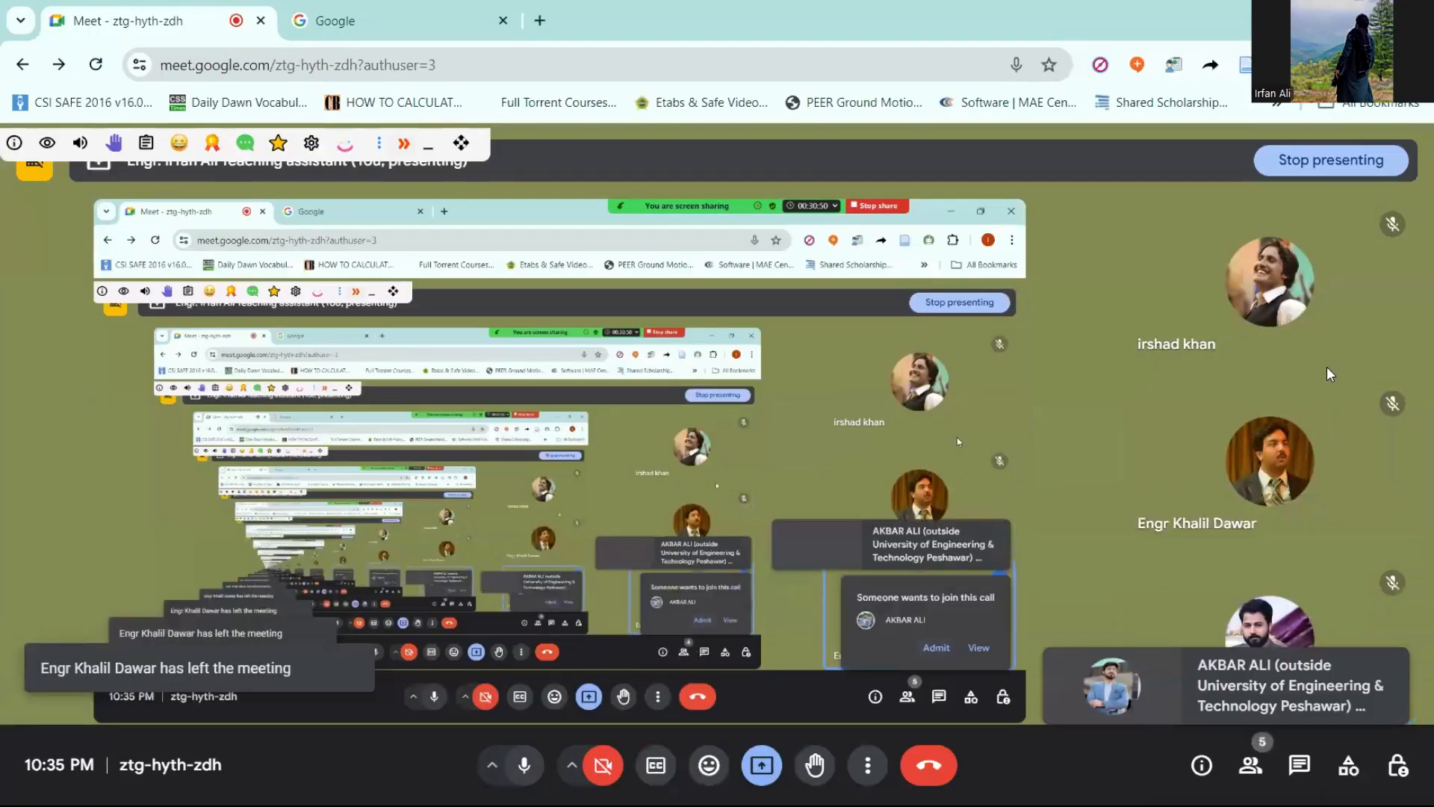
{"action": "left_click", "coordinate": [1319, 21]}
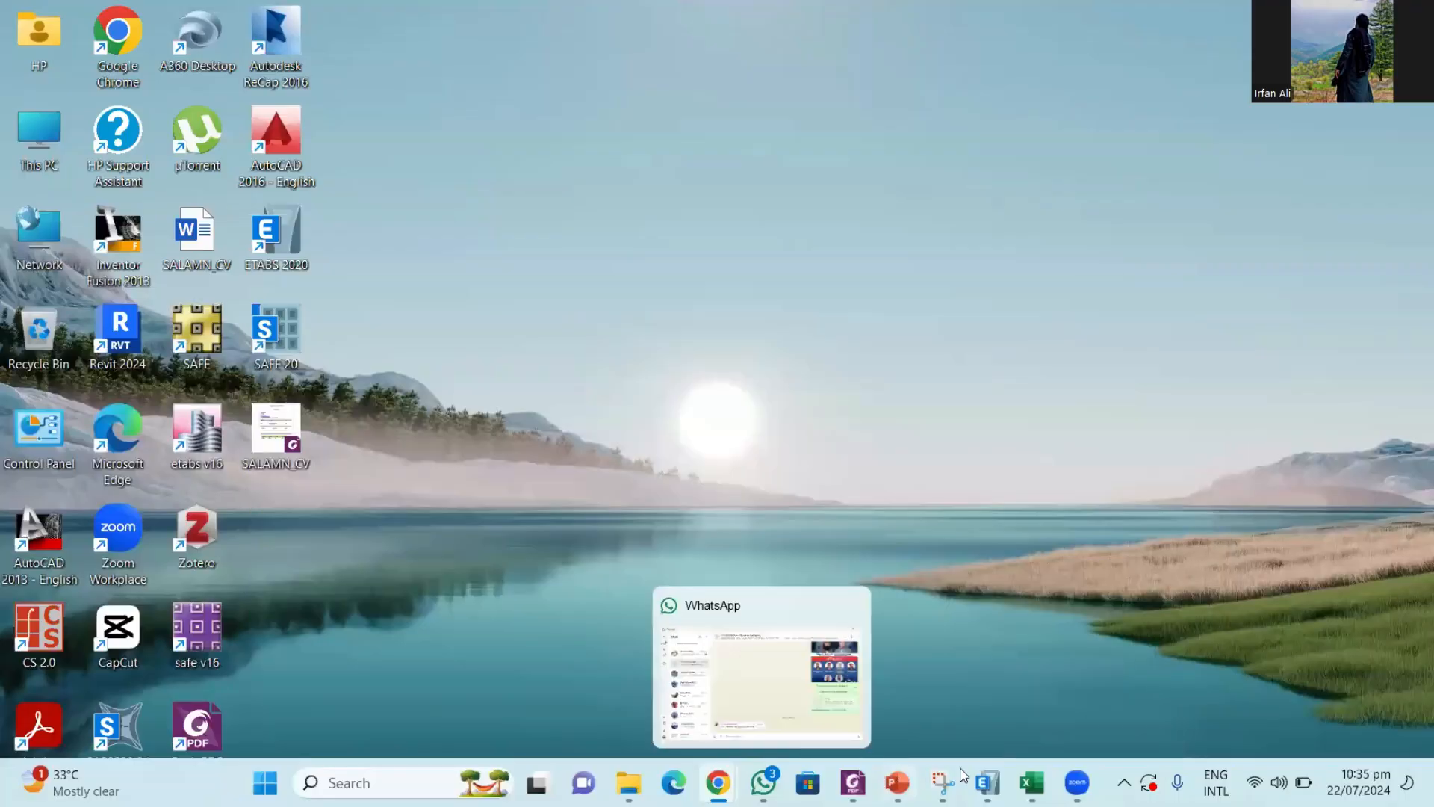
{"action": "left_click", "coordinate": [1032, 782]}
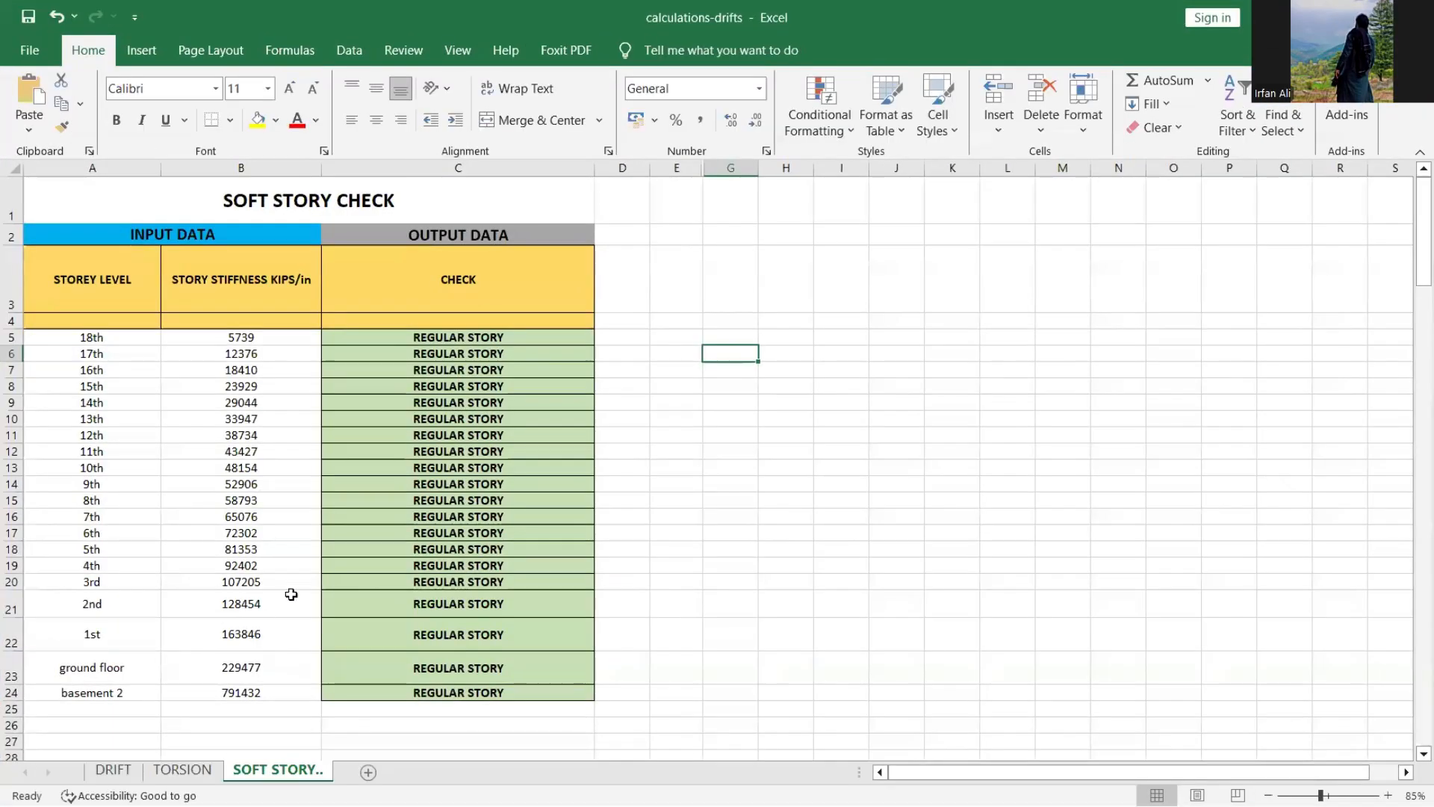
Step: Set the 2nd storey's stiffness to 8000 in the soft story check table
{"action": "left_click", "coordinate": [282, 607]}
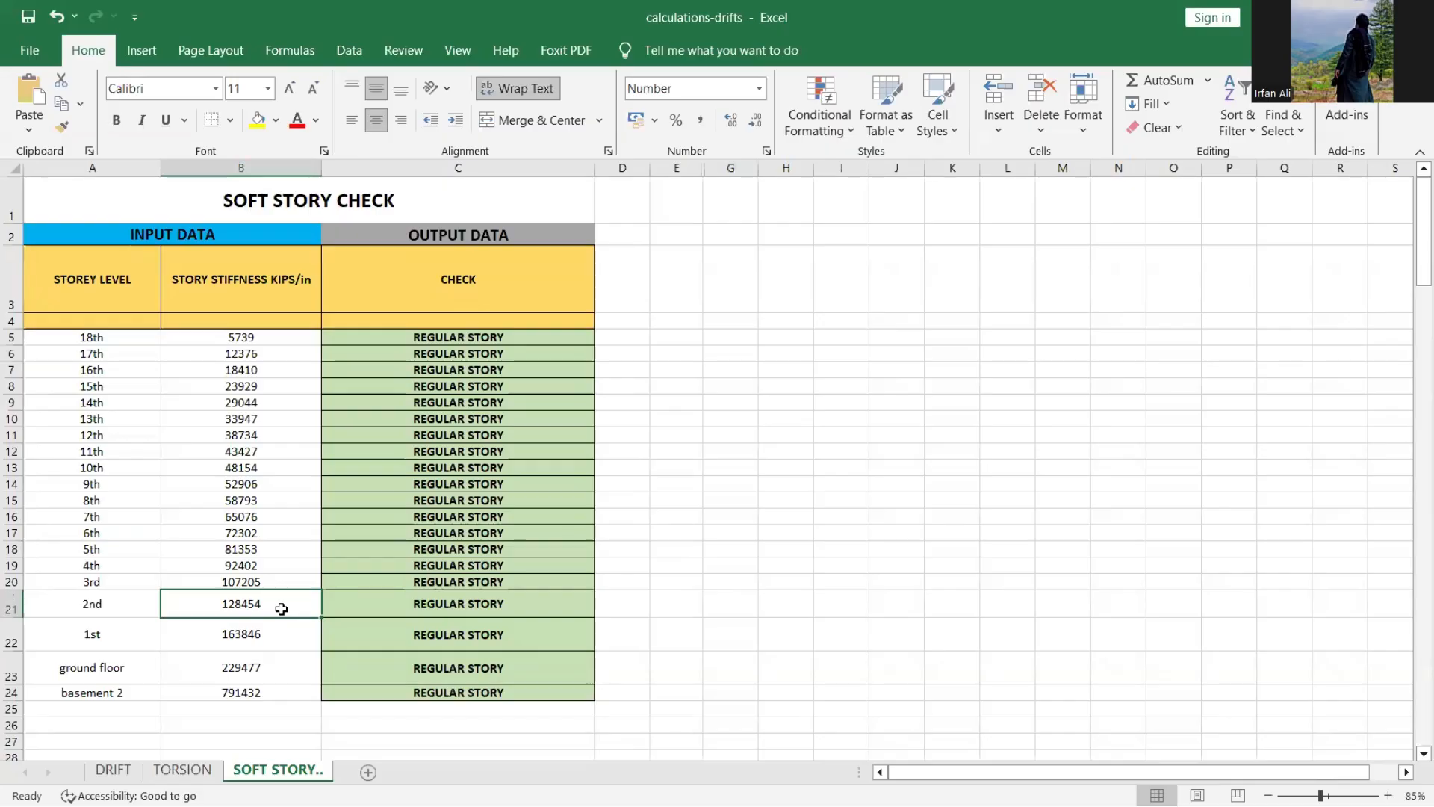
{"action": "type", "text": "8000"}
{"action": "key", "text": "Return"}
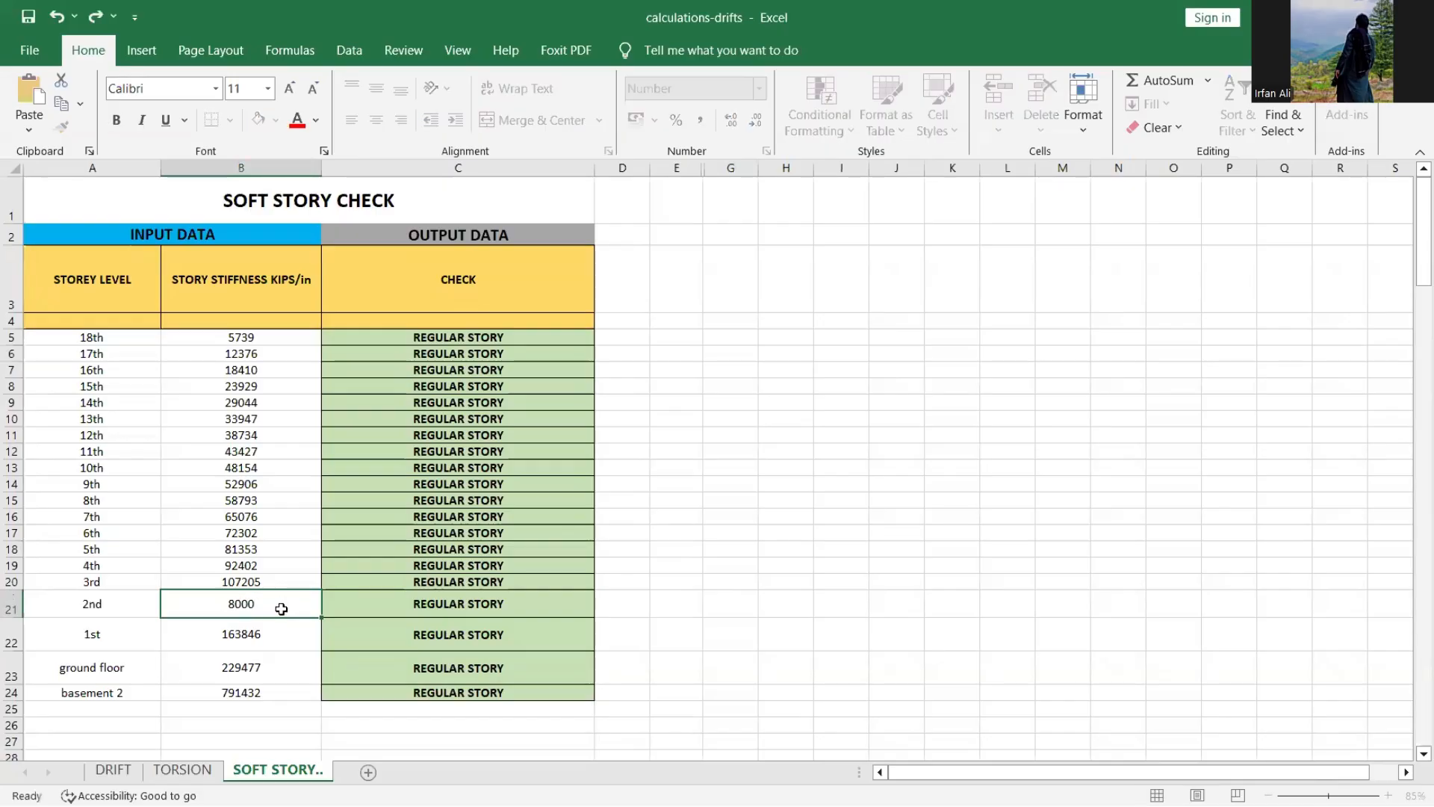
{"action": "left_click", "coordinate": [282, 609]}
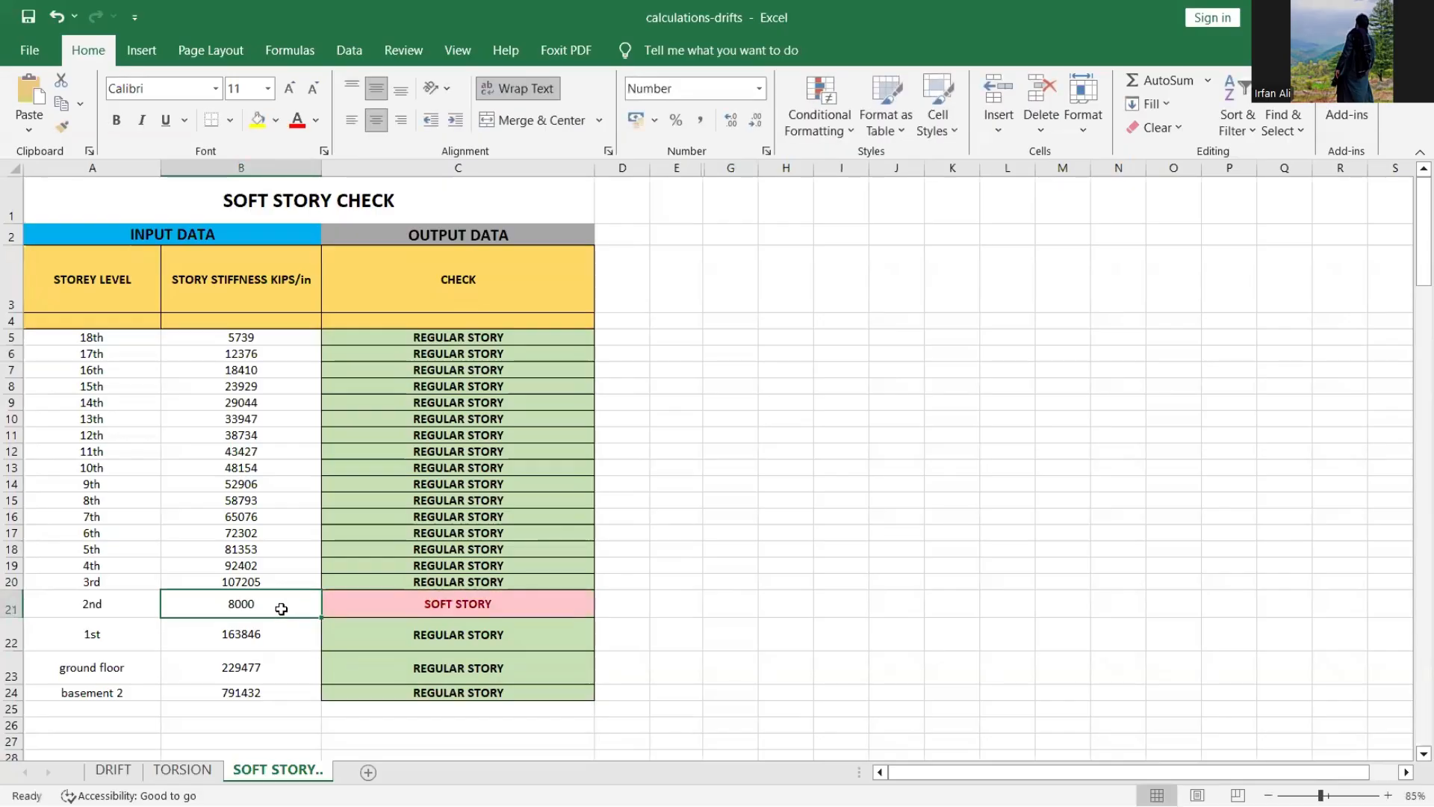
Step: Examine the 2nd storey's row across its storey level, stiffness and check result
{"action": "left_click", "coordinate": [127, 613]}
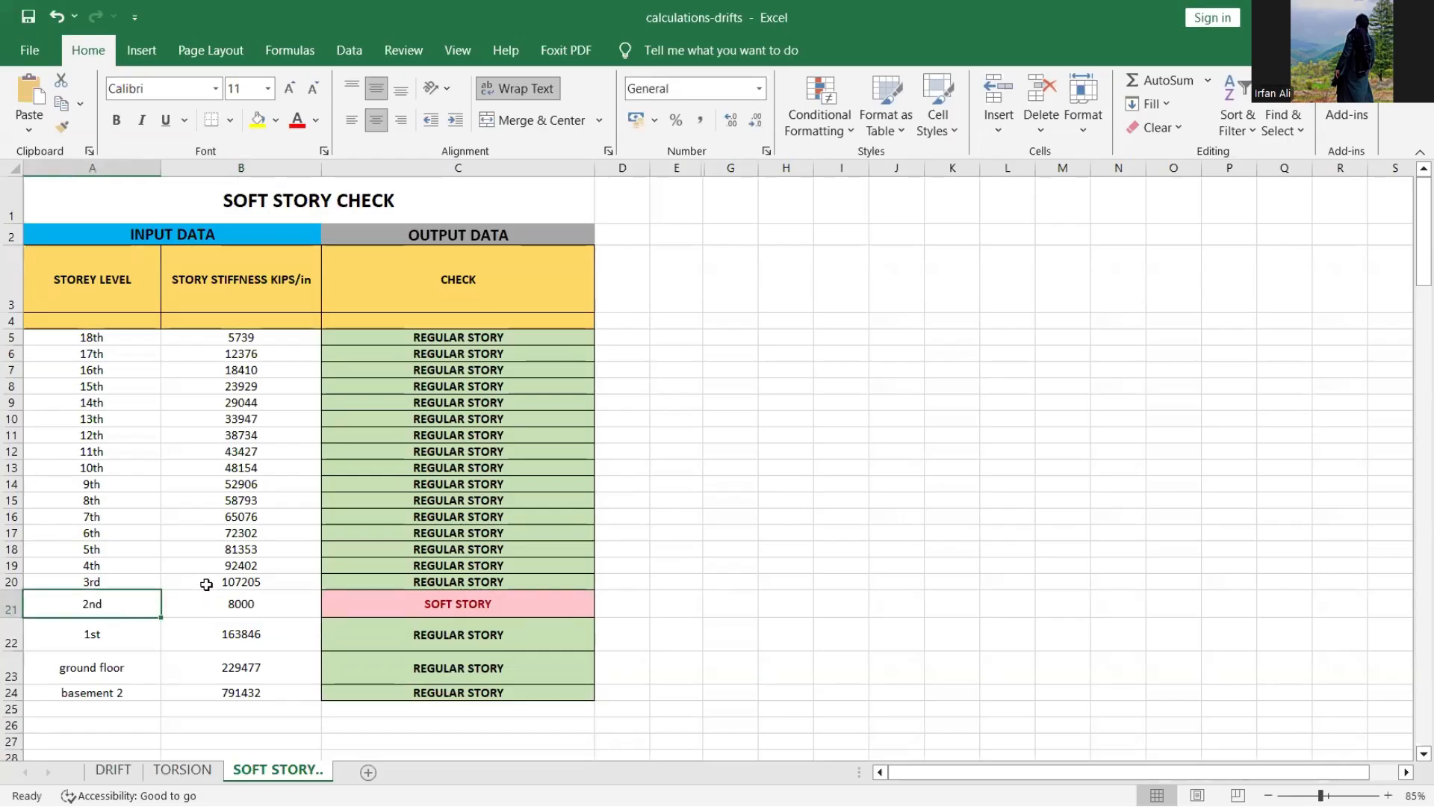
{"action": "left_click", "coordinate": [206, 584]}
{"action": "left_click", "coordinate": [237, 602]}
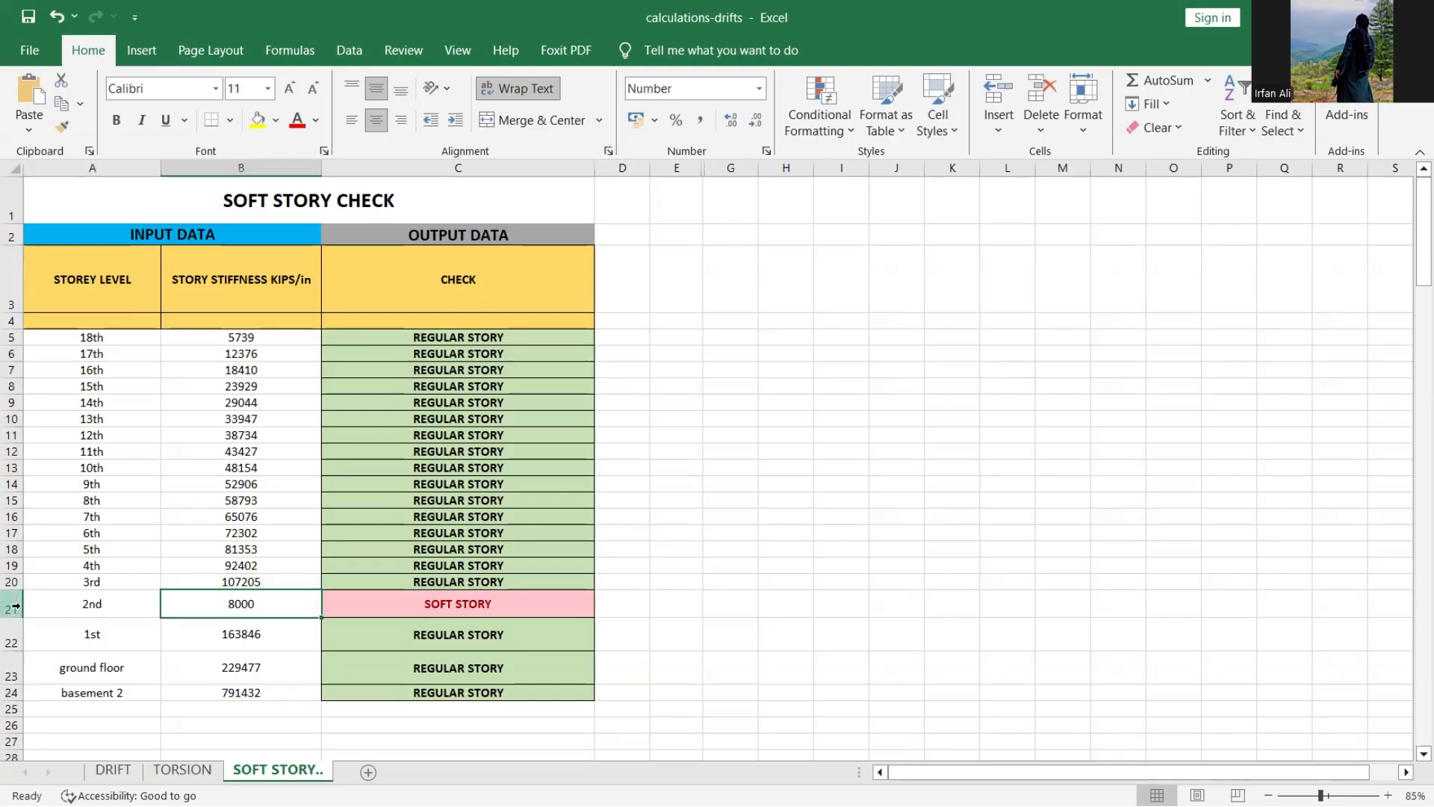
{"action": "left_click", "coordinate": [568, 608]}
{"action": "left_click", "coordinate": [112, 607]}
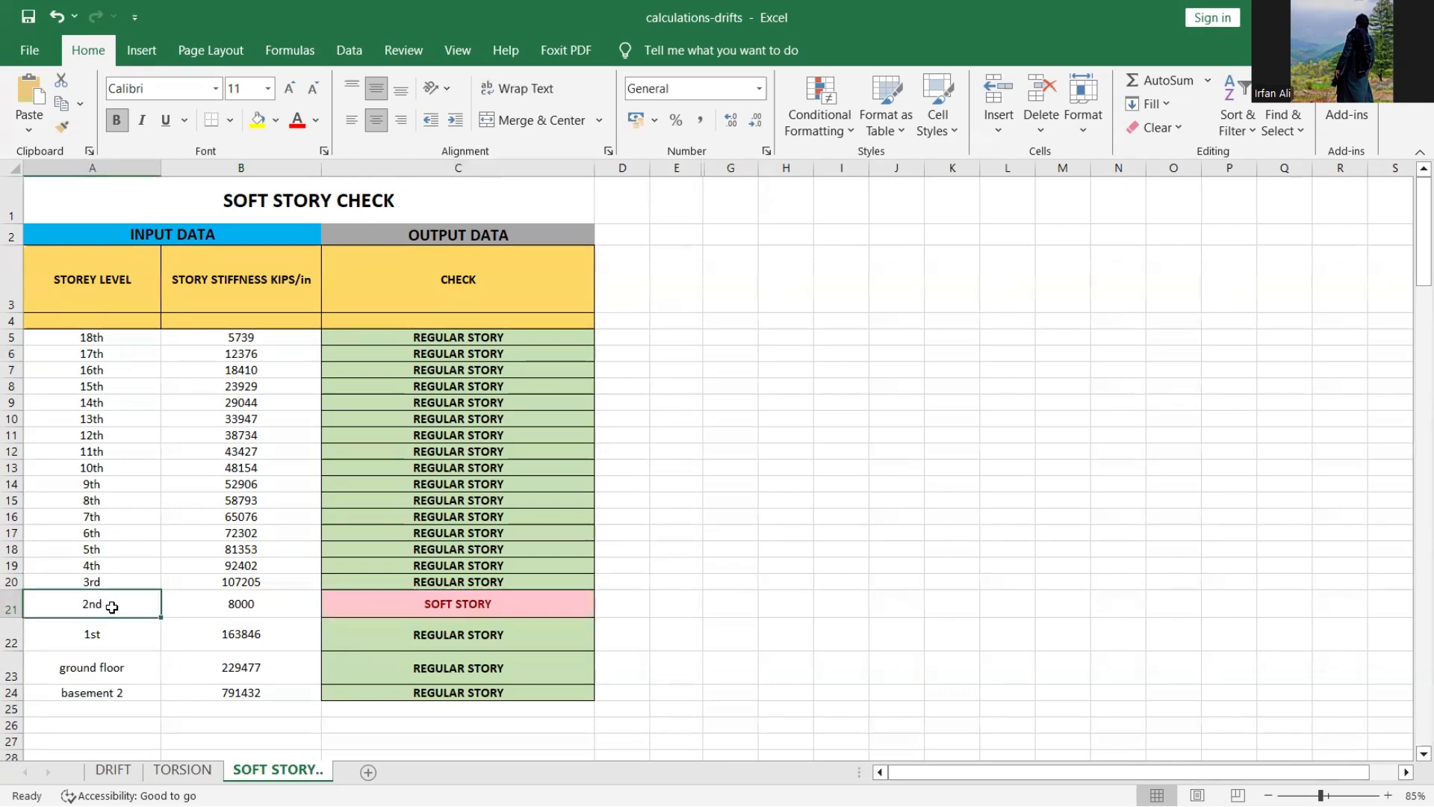
{"action": "left_click", "coordinate": [280, 605]}
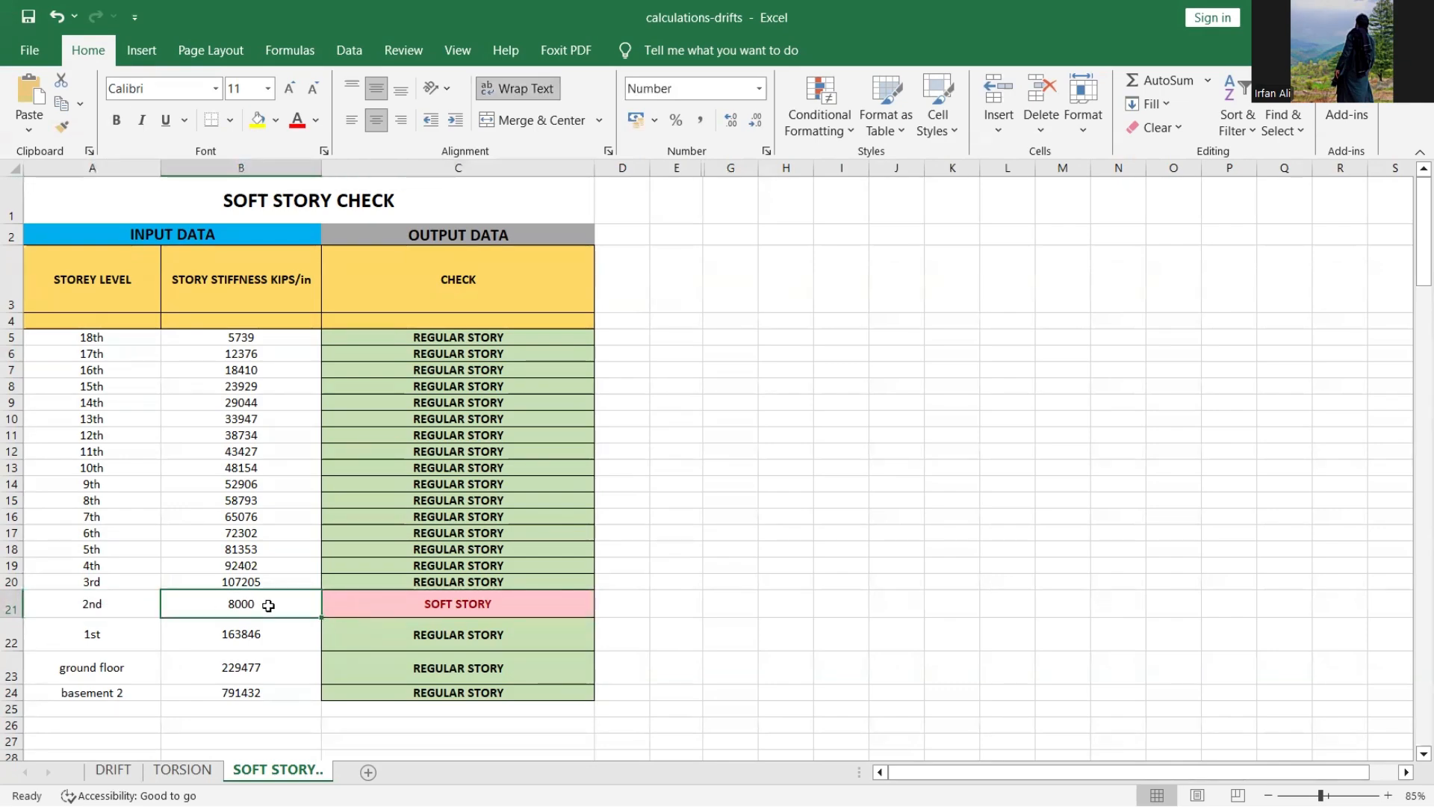
{"action": "left_click_drag", "start_coordinate": [57, 607], "coordinate": [478, 605]}
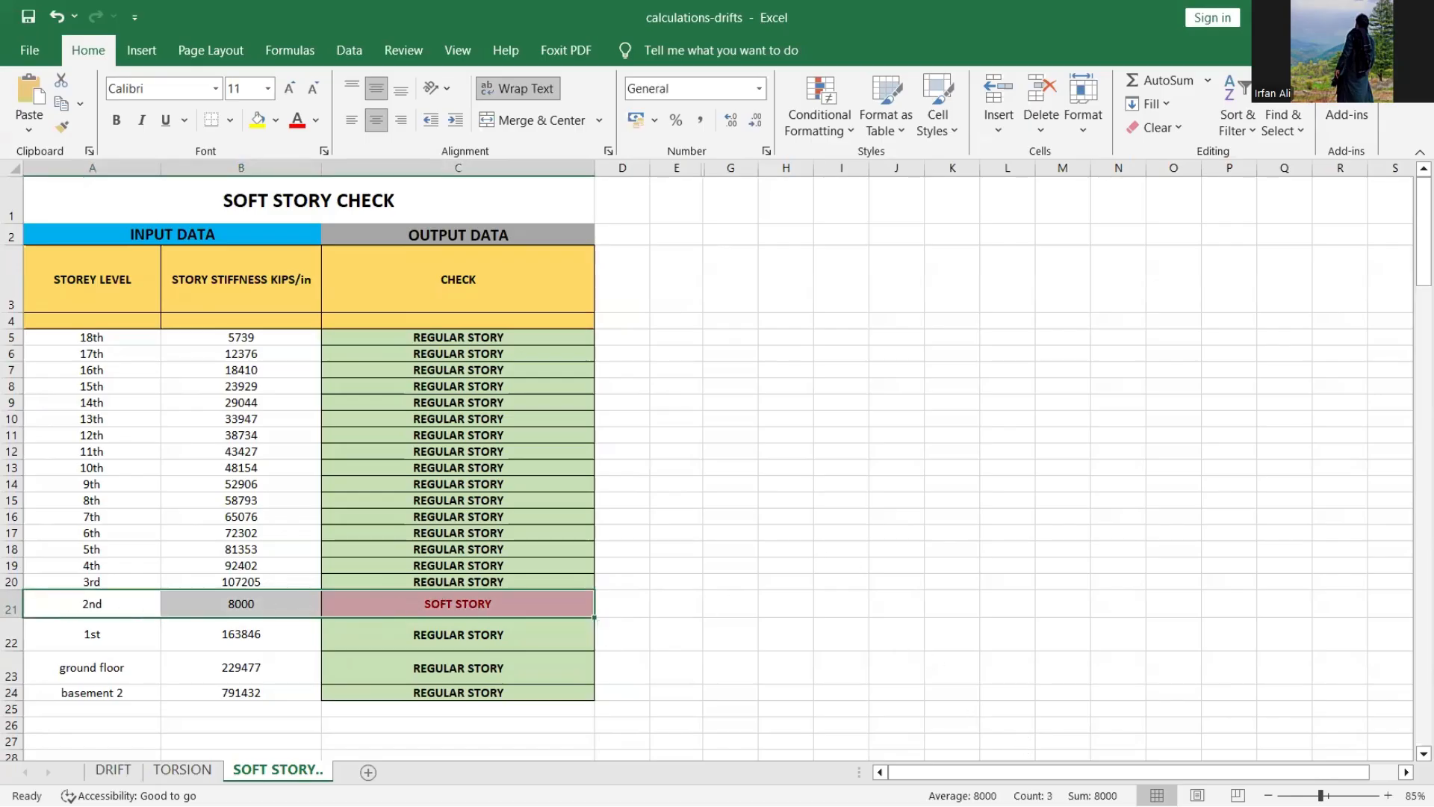
{"action": "left_click", "coordinate": [951, 533]}
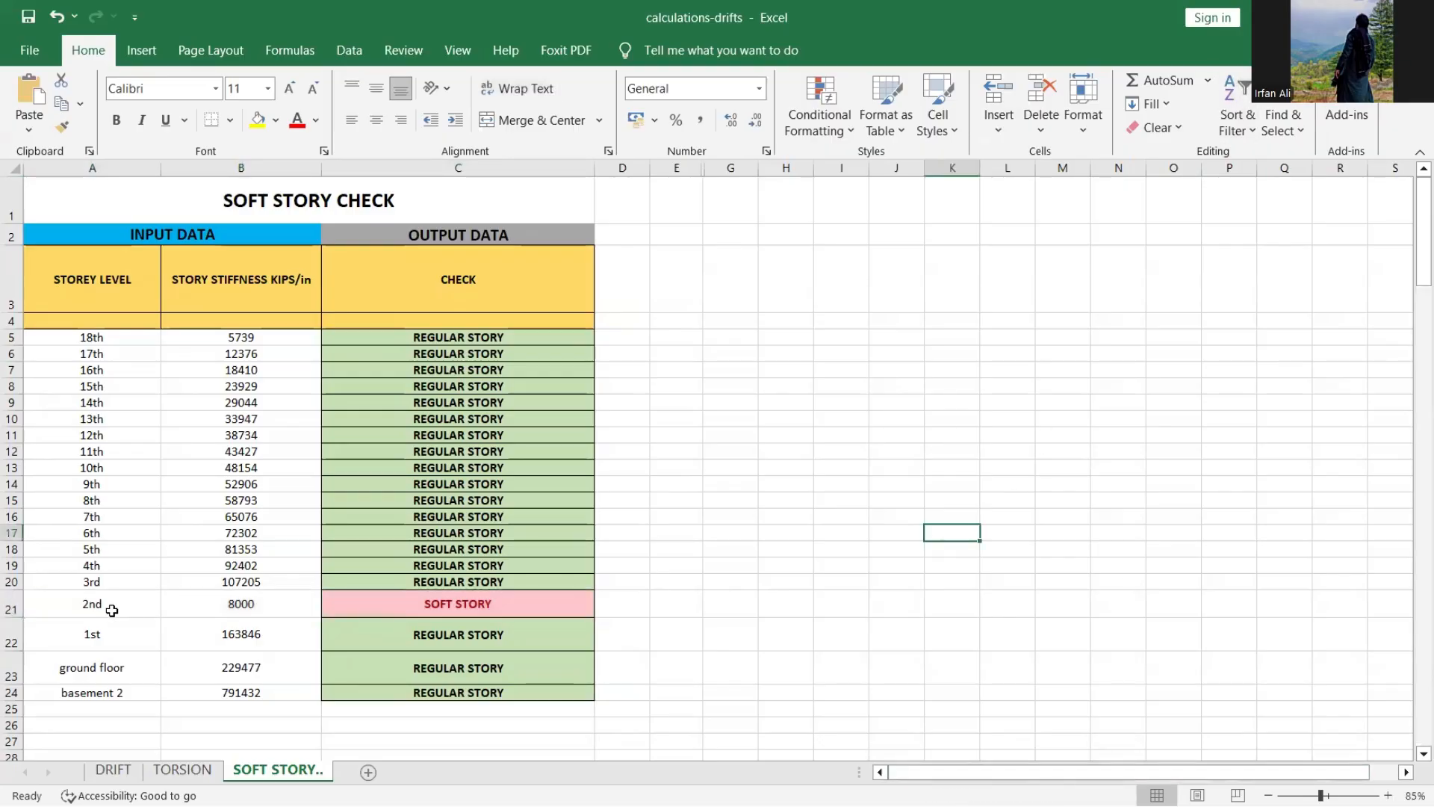
{"action": "left_click_drag", "start_coordinate": [97, 605], "coordinate": [471, 603]}
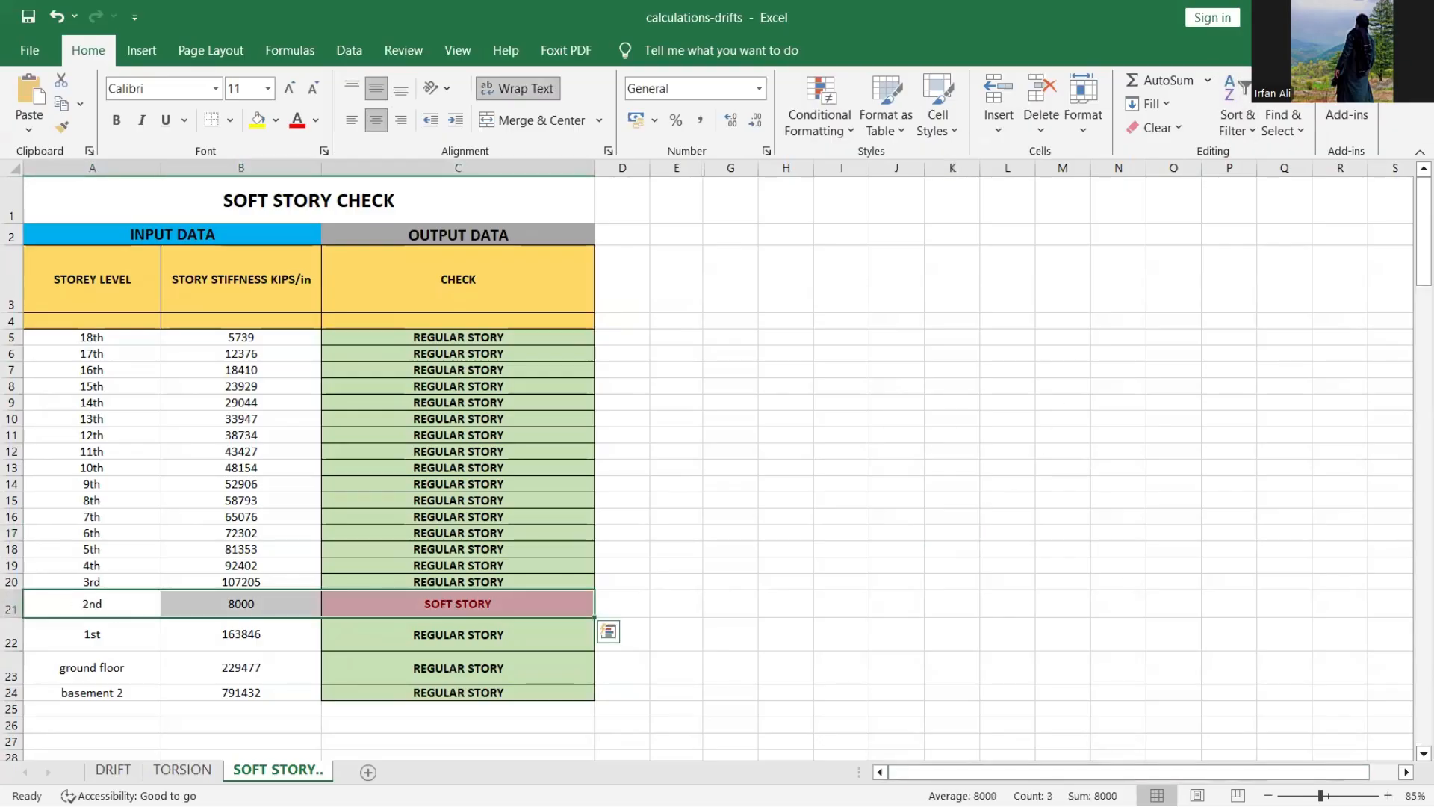
Step: Switch to the ETABS model and reset the building view limits to show the full plan extent
{"action": "left_click", "coordinate": [1306, 17]}
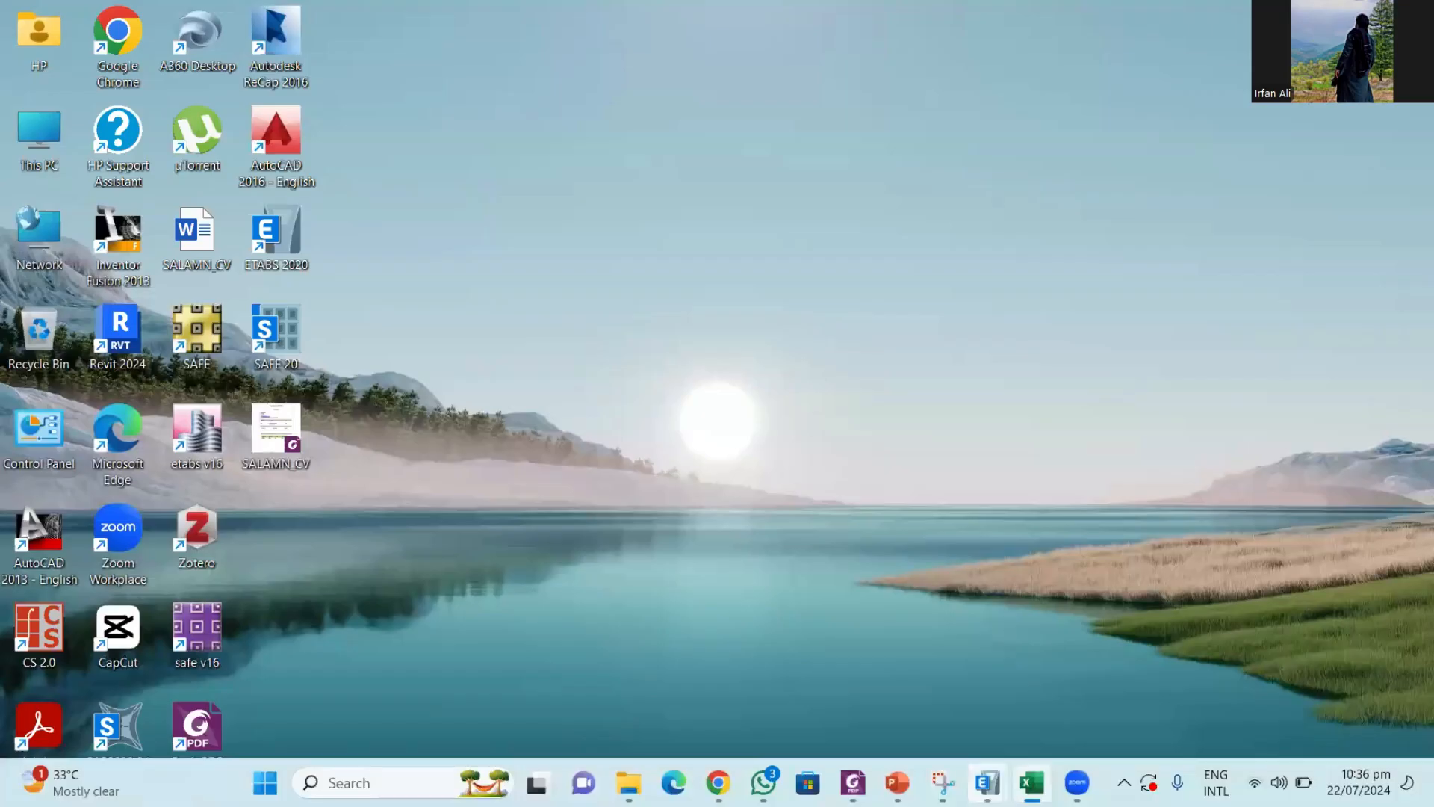
{"action": "mouse_move", "coordinate": [987, 782]}
{"action": "left_click", "coordinate": [1178, 697]}
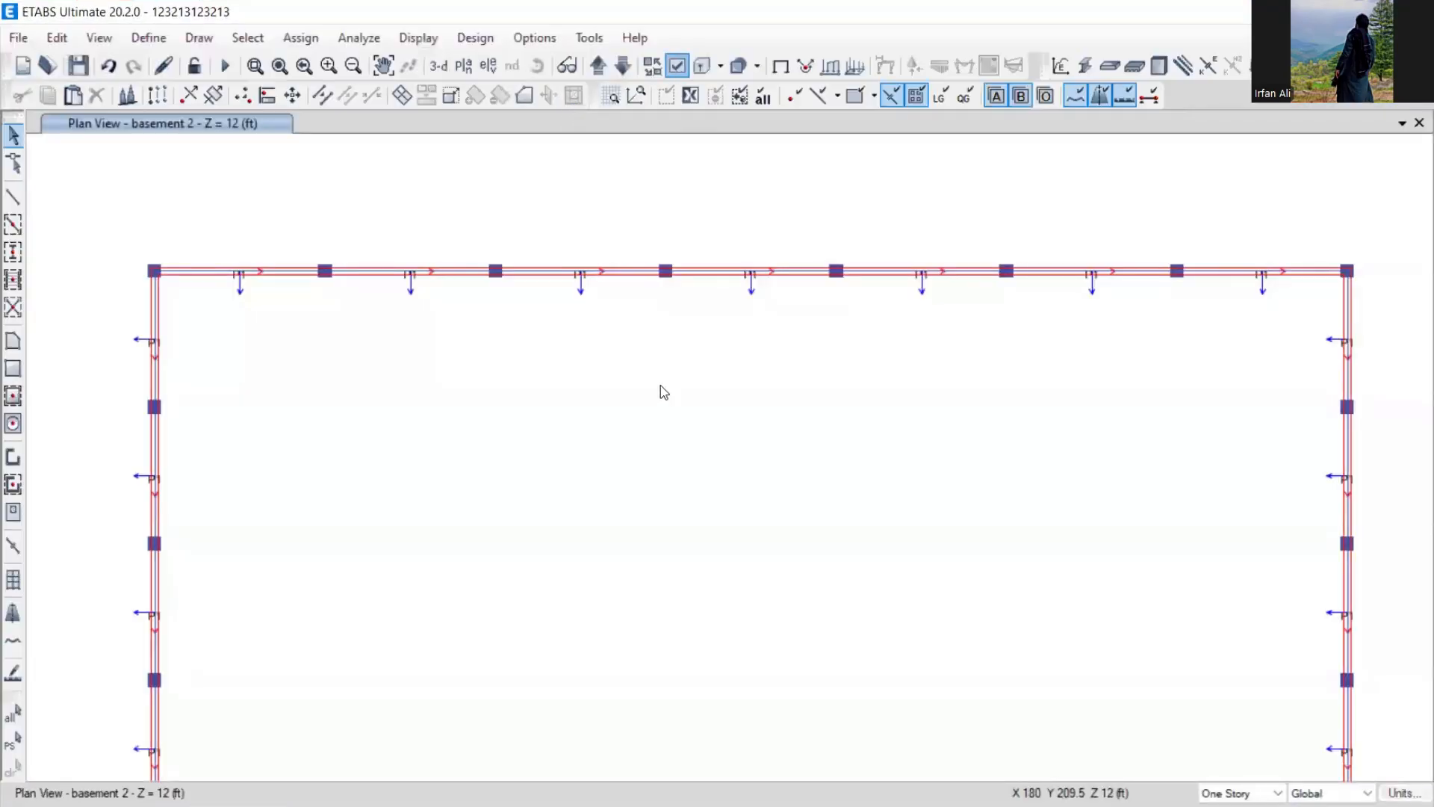
{"action": "left_click", "coordinate": [717, 769]}
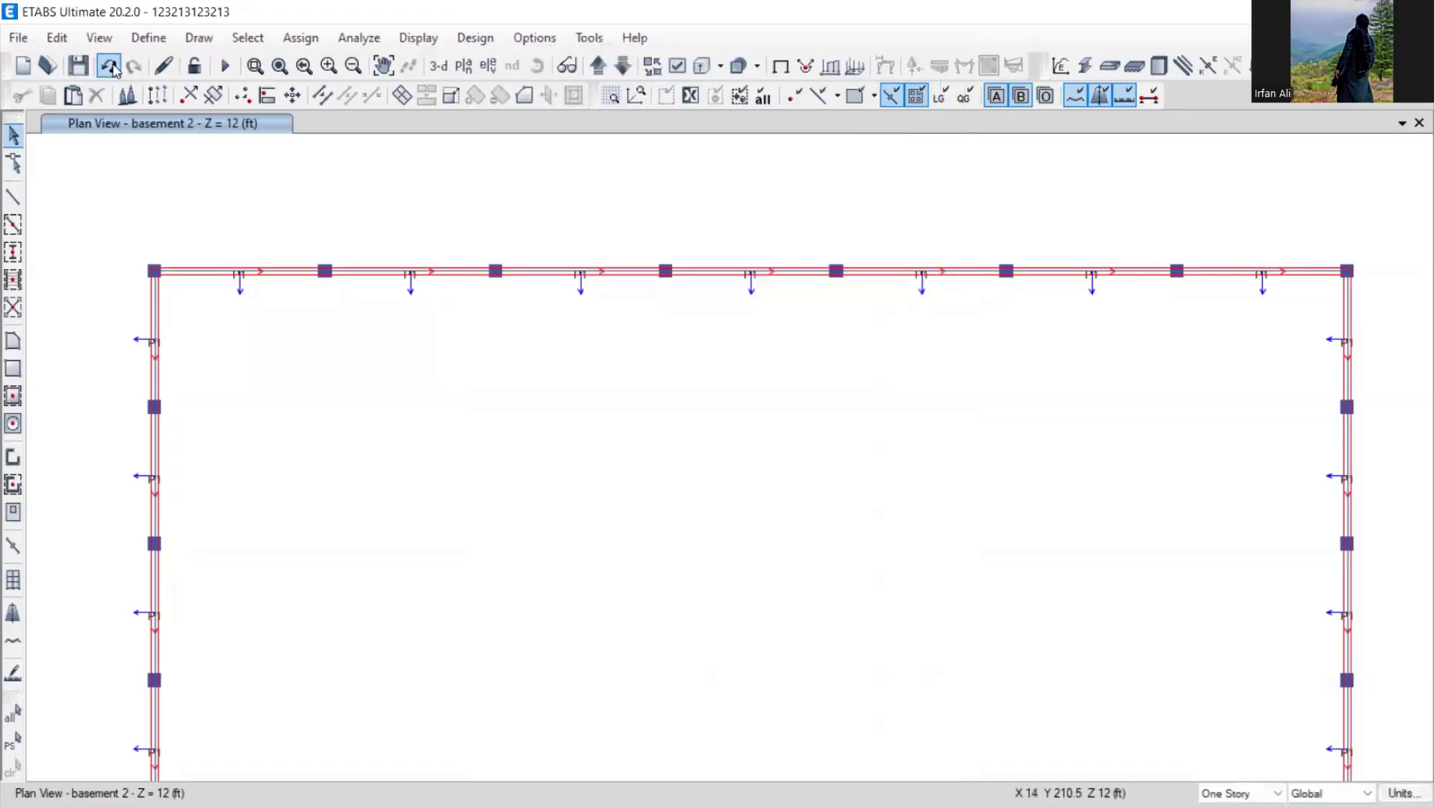
{"action": "left_click", "coordinate": [98, 37]}
{"action": "left_click", "coordinate": [159, 147]}
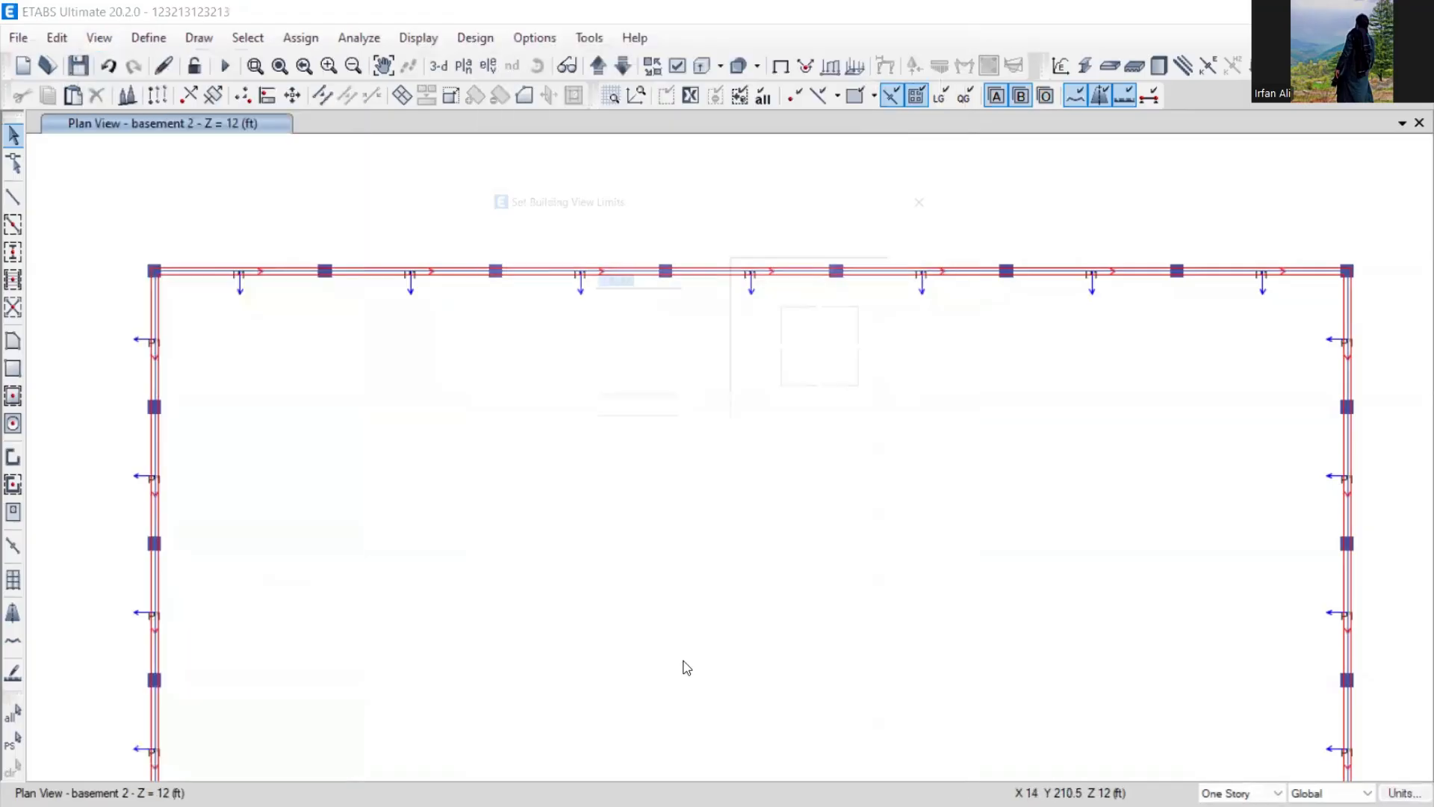
{"action": "left_click", "coordinate": [731, 581]}
{"action": "left_click", "coordinate": [867, 541]}
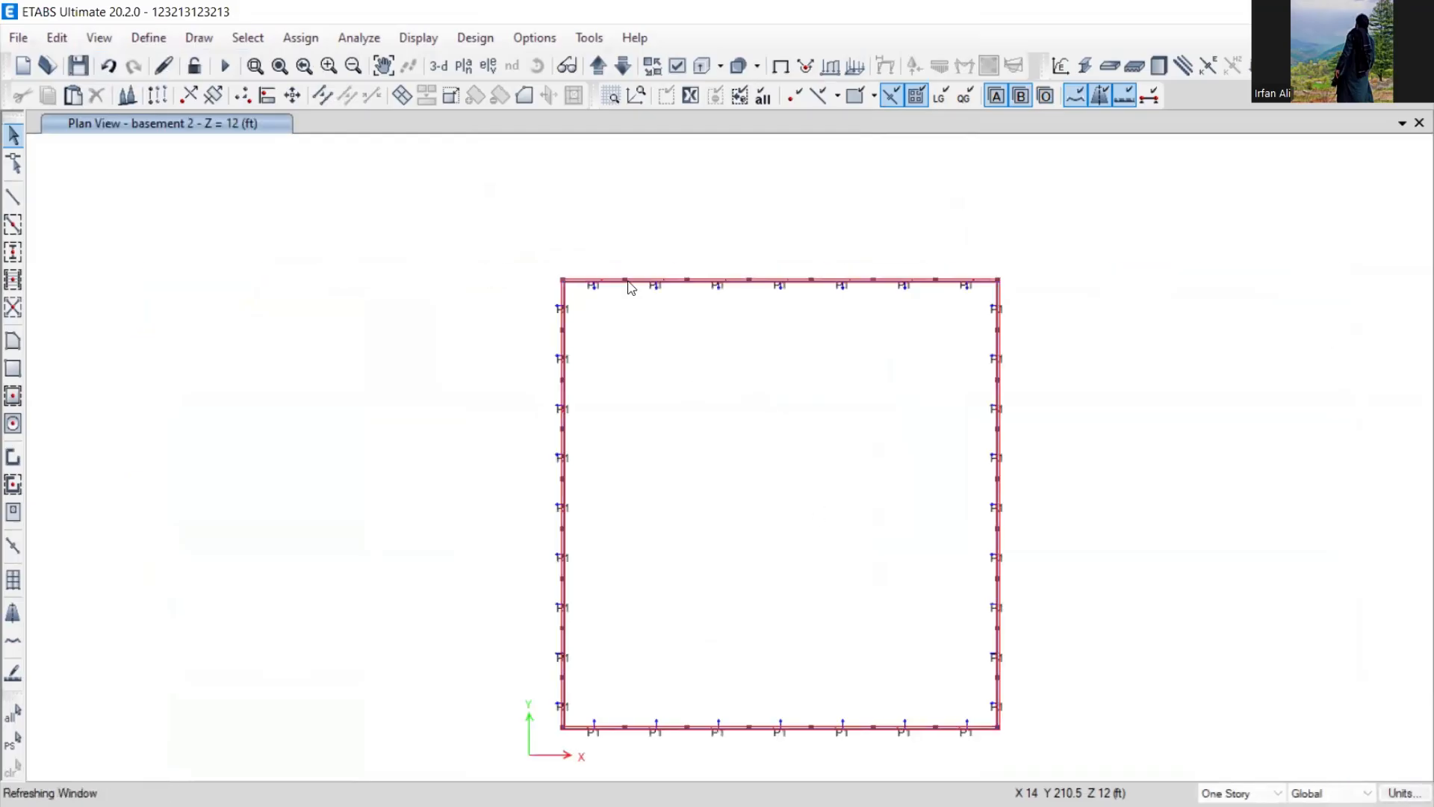
Step: Show all hidden objects in the model and display the 2nd-storey plan view
{"action": "right_click", "coordinate": [670, 365]}
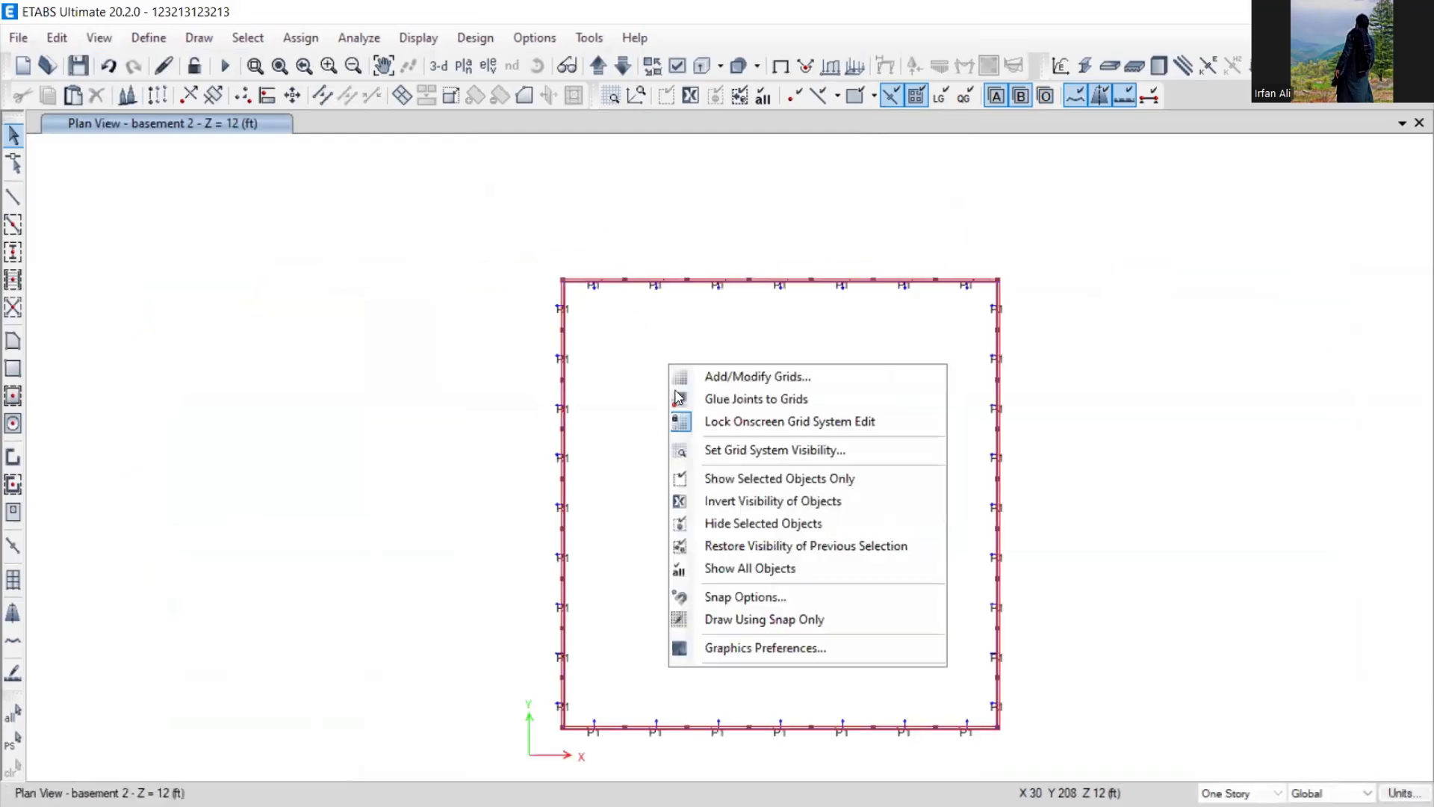
{"action": "left_click", "coordinate": [731, 574]}
{"action": "left_click", "coordinate": [463, 65]}
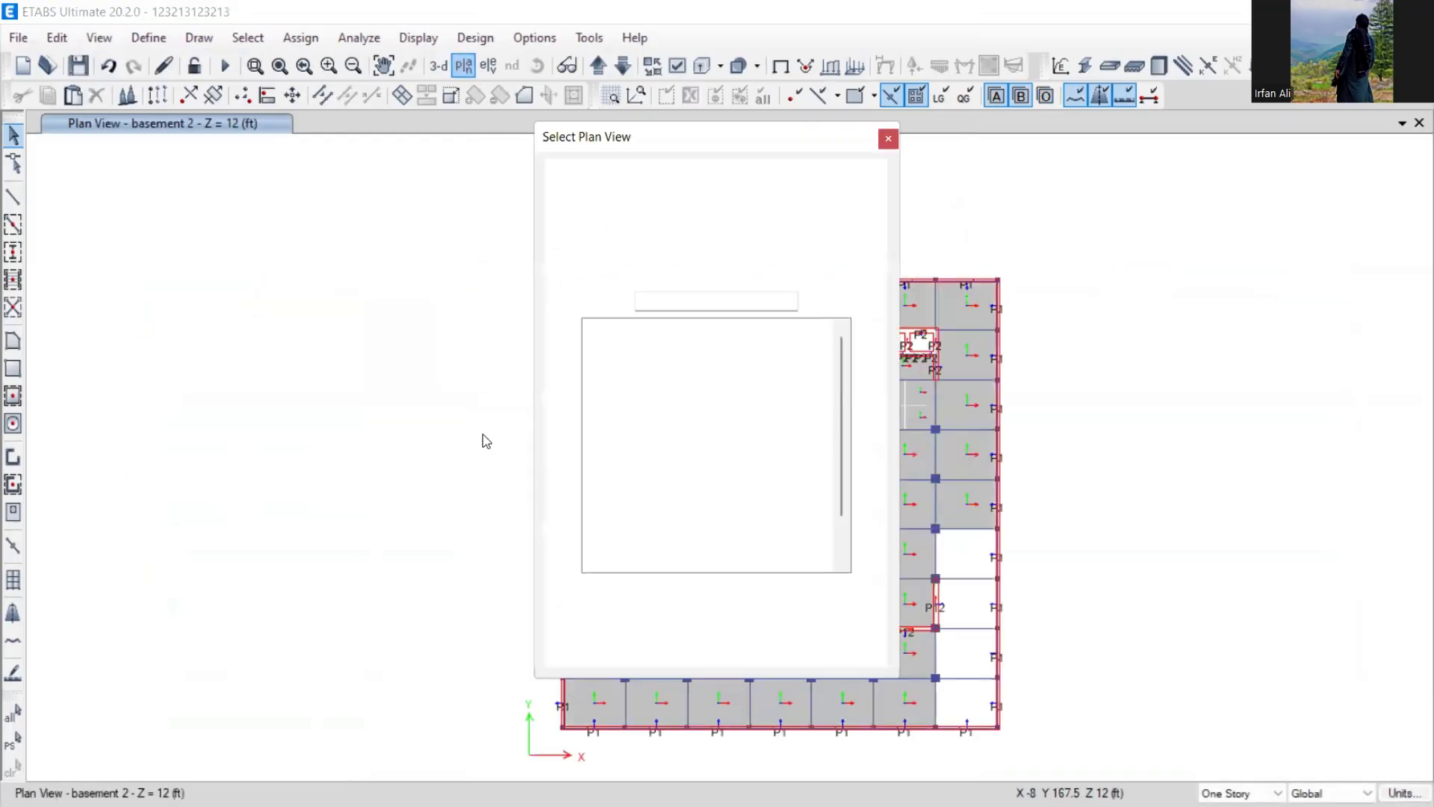
{"action": "scroll", "coordinate": [616, 478], "scroll_direction": "down", "scroll_amount": 6}
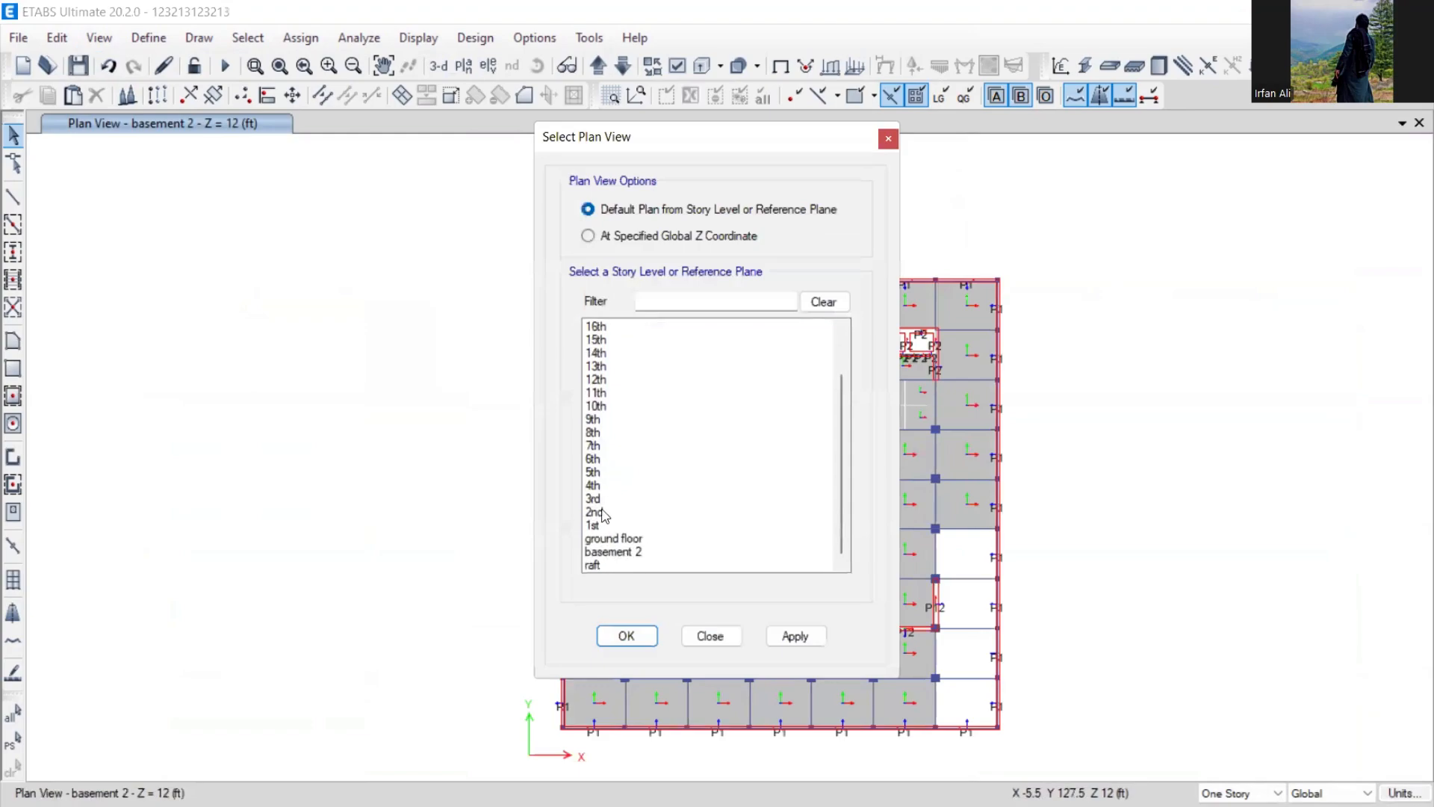
{"action": "double_click", "coordinate": [605, 514]}
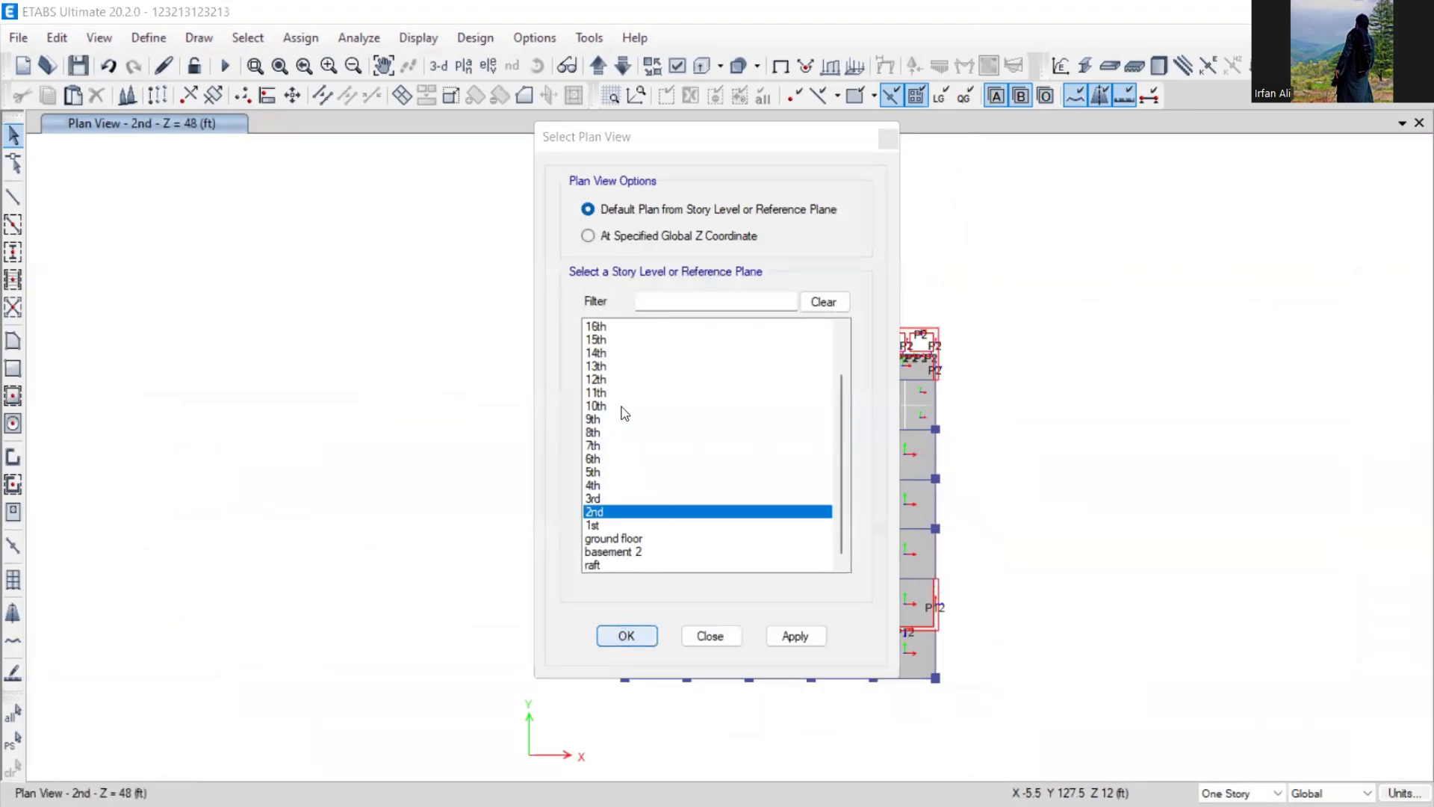
Step: Define a new semi-rigid diaphragm D2 and assign it to all the shells on the 2nd-storey plan
{"action": "left_click_drag", "start_coordinate": [554, 274], "coordinate": [1024, 762]}
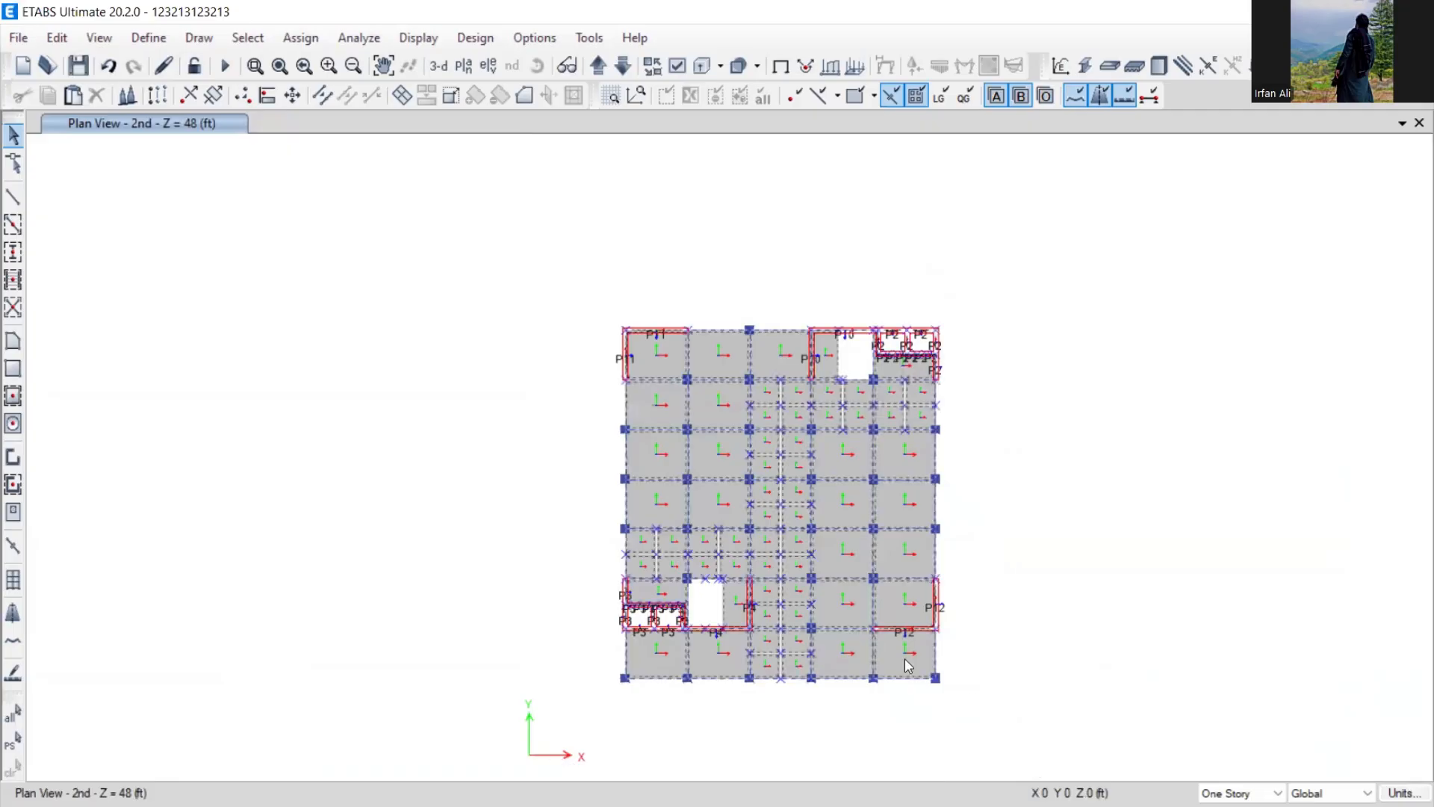
{"action": "left_click", "coordinate": [300, 38]}
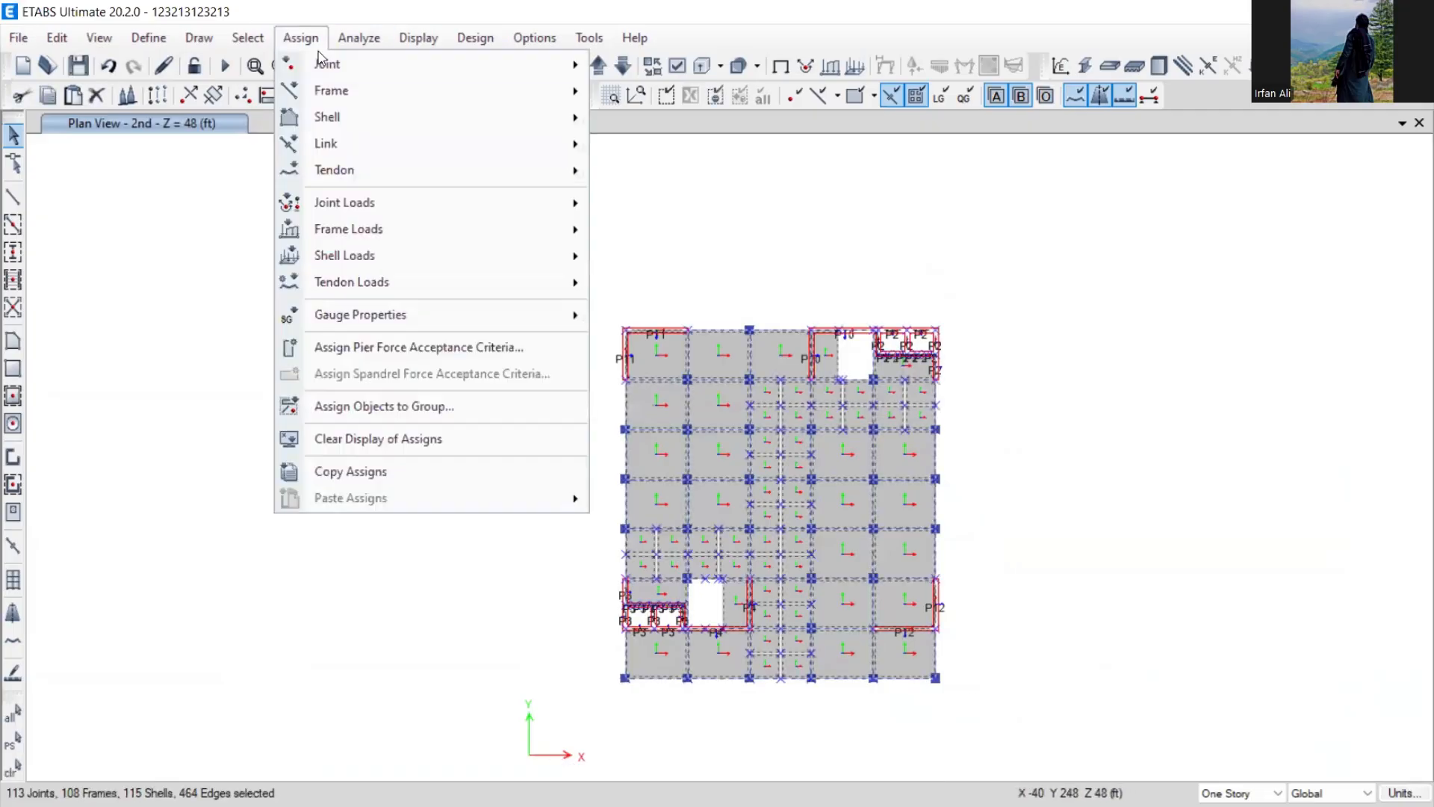
{"action": "mouse_move", "coordinate": [344, 117]}
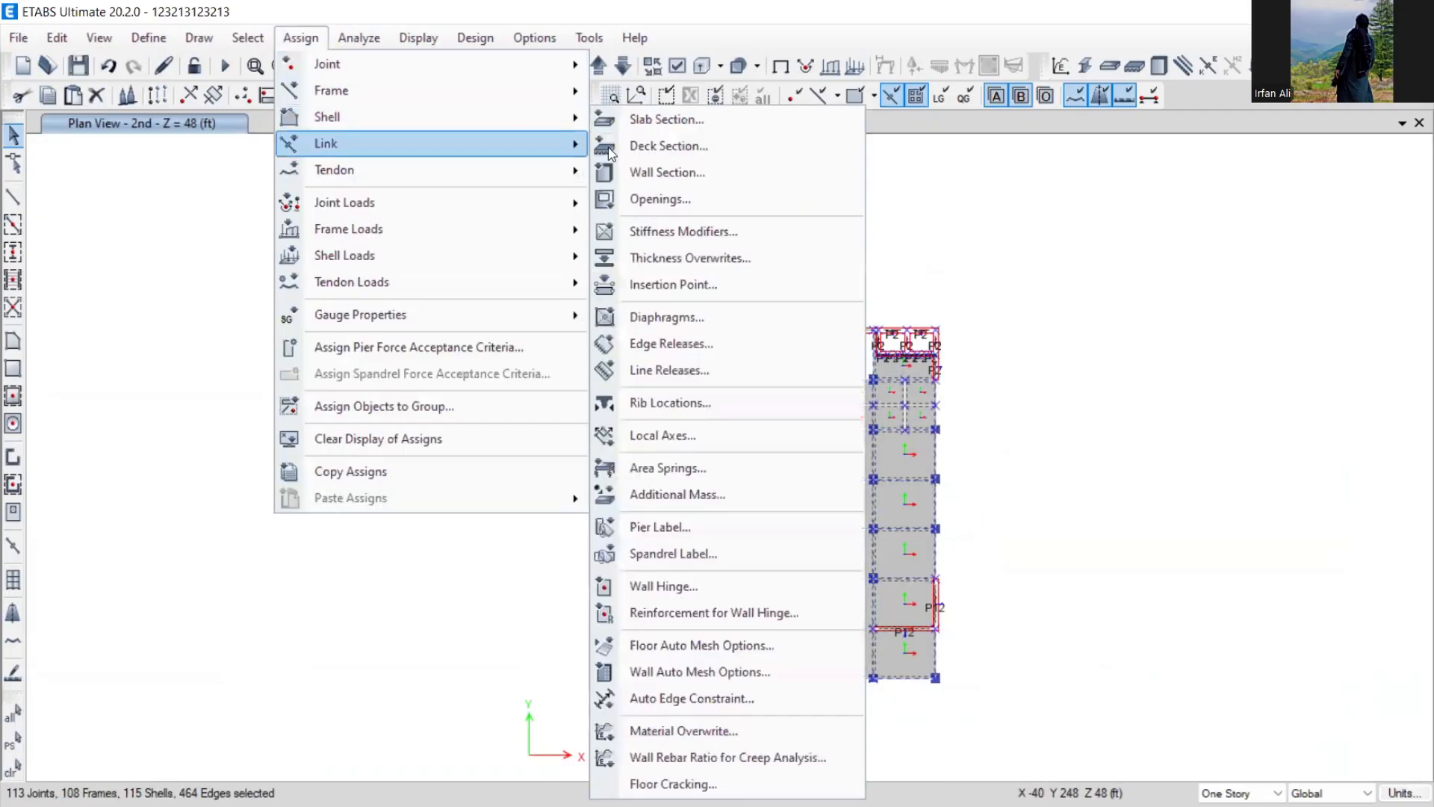
{"action": "left_click", "coordinate": [698, 317]}
{"action": "left_click", "coordinate": [619, 249]}
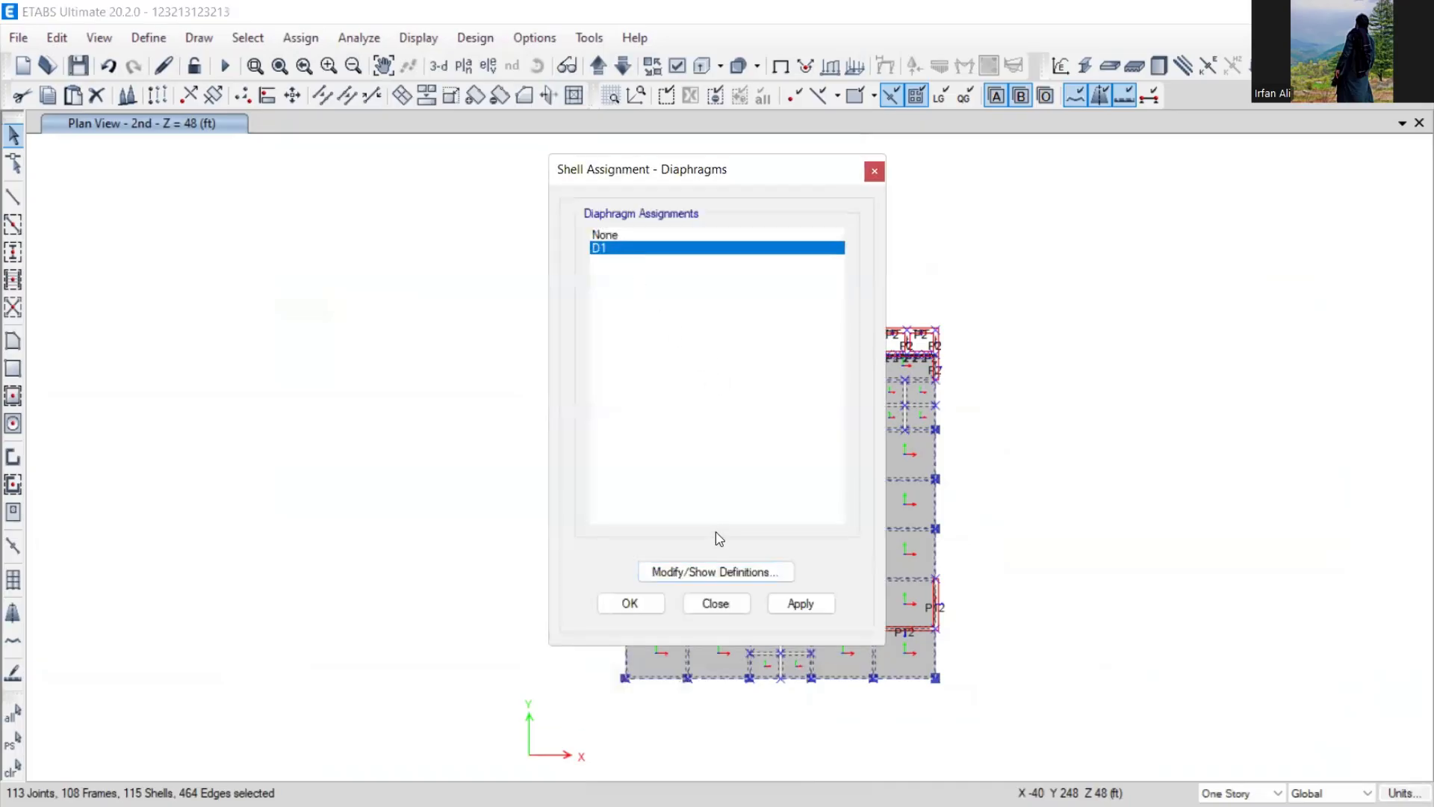
{"action": "left_click", "coordinate": [716, 572]}
{"action": "left_click", "coordinate": [777, 342]}
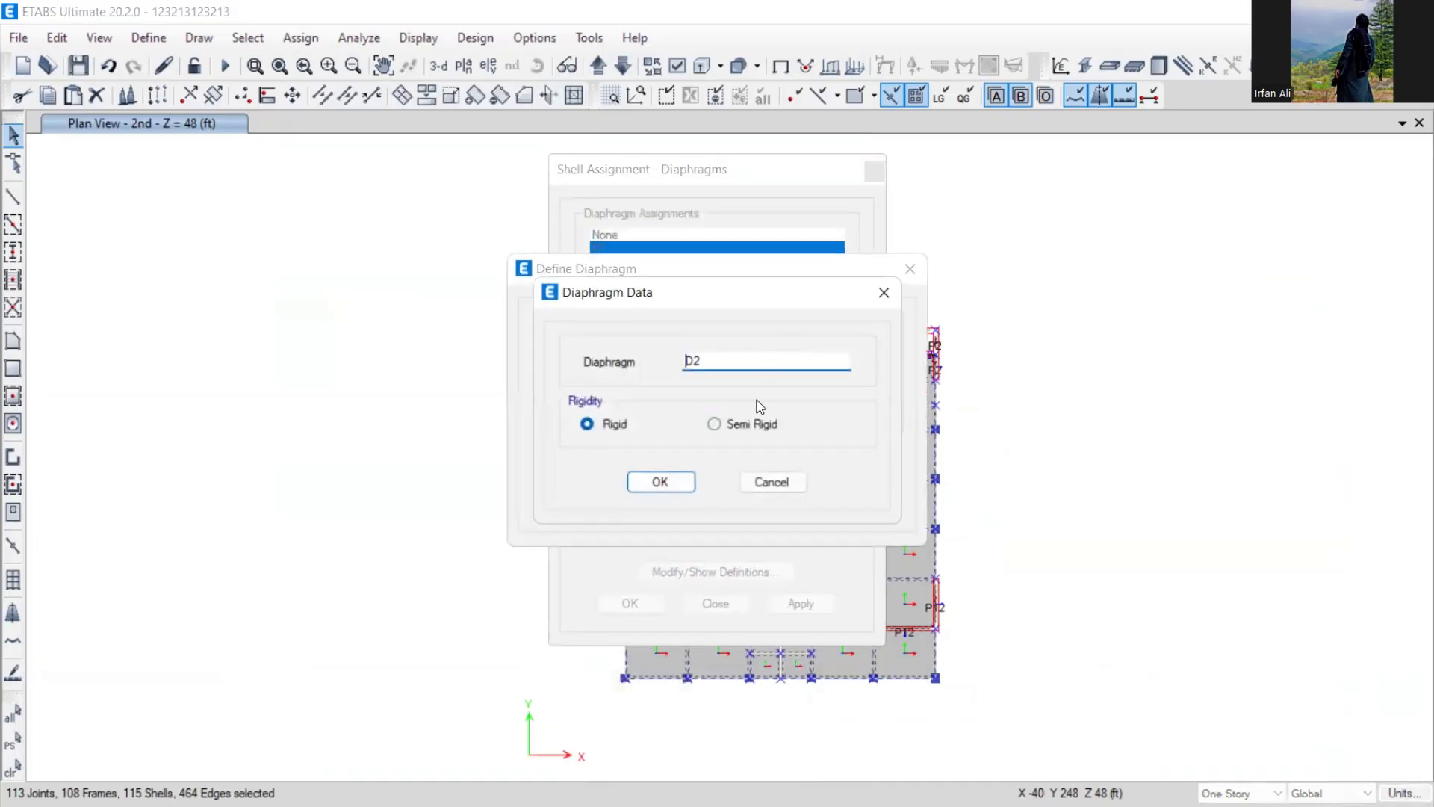
{"action": "left_click", "coordinate": [731, 432]}
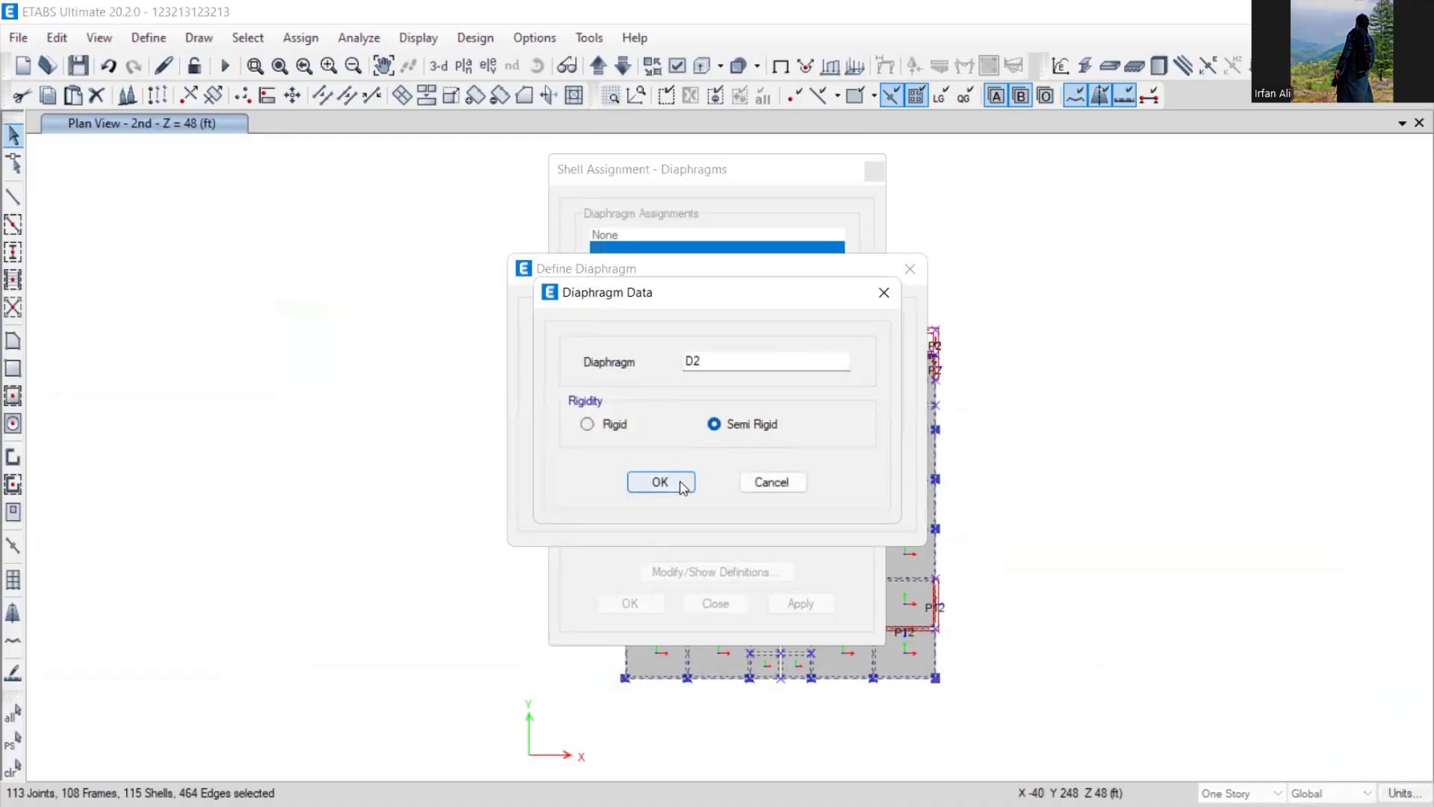
{"action": "left_click", "coordinate": [660, 481]}
{"action": "left_click", "coordinate": [805, 457]}
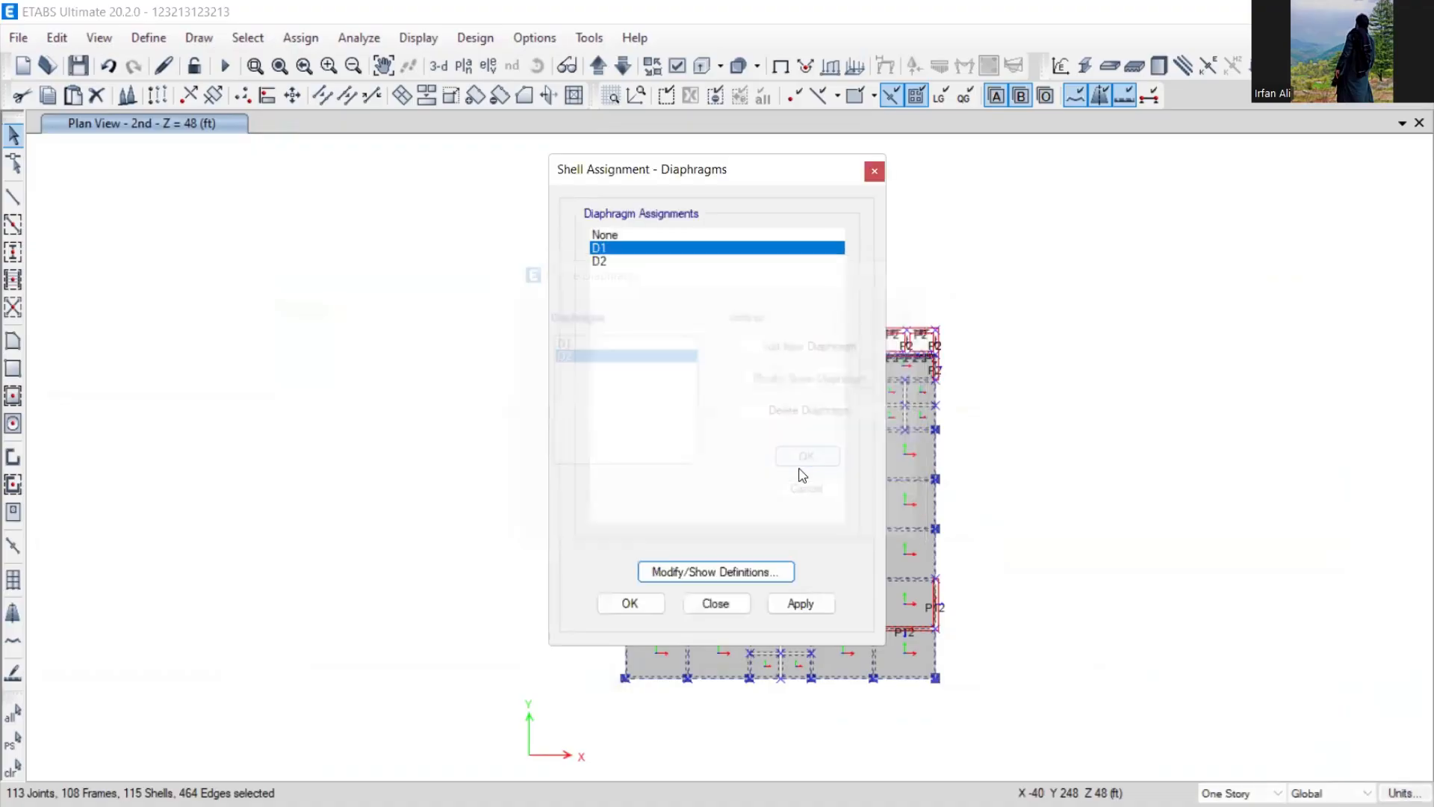
{"action": "left_click", "coordinate": [796, 604]}
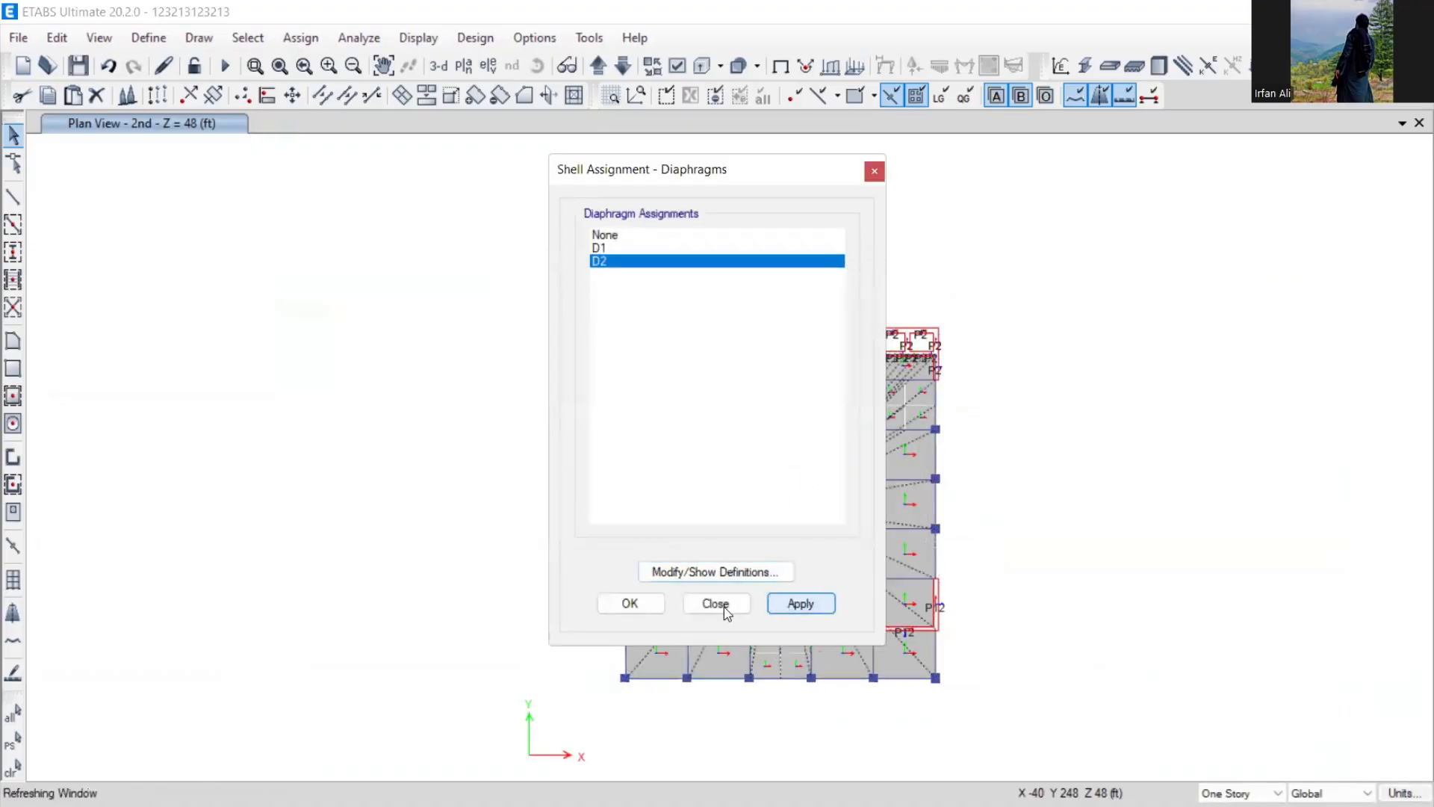
{"action": "left_click", "coordinate": [724, 607]}
Step: Check the diaphragm assignment in the slab information of a 2nd-storey slab panel
{"action": "right_click", "coordinate": [705, 468]}
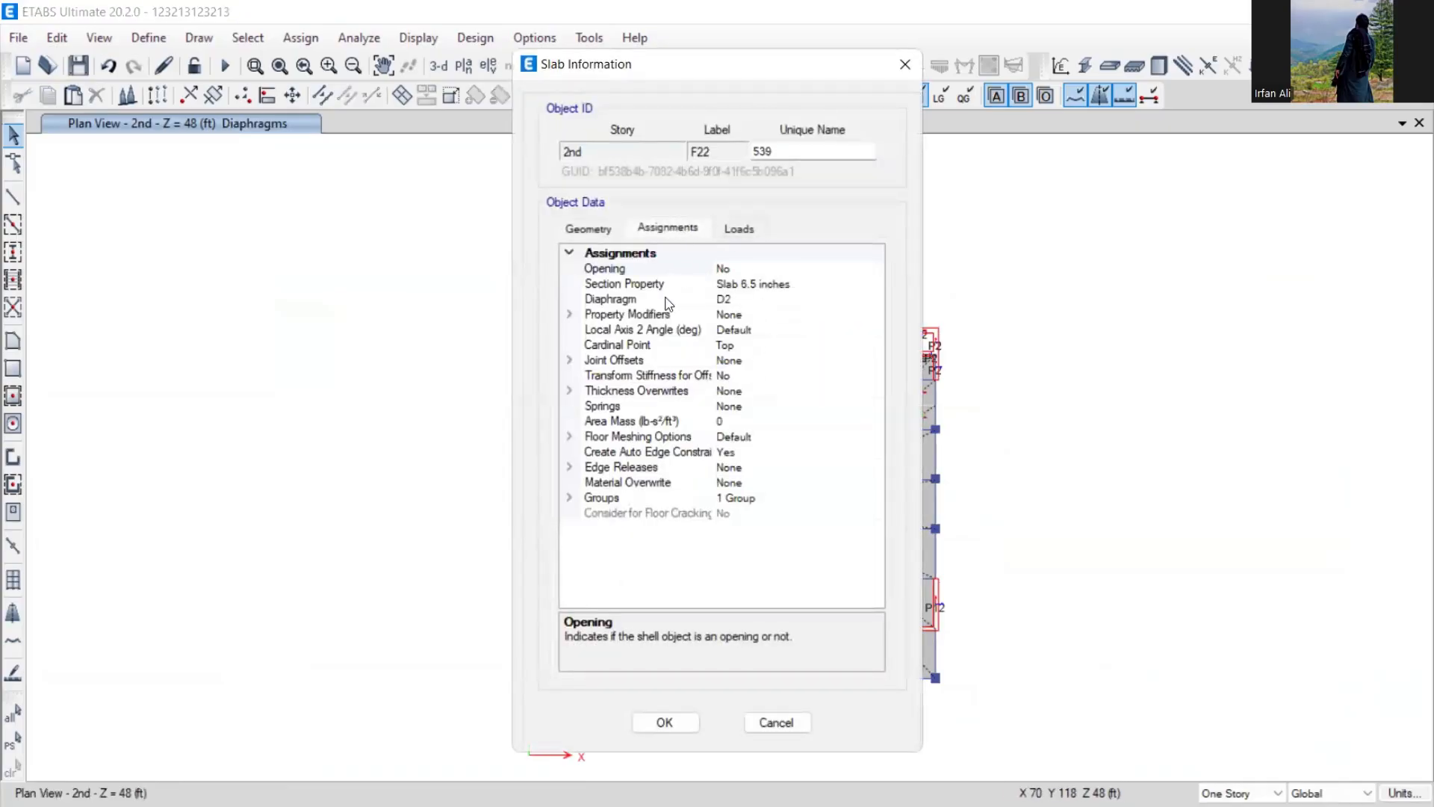
{"action": "left_click", "coordinate": [750, 313]}
{"action": "left_click", "coordinate": [761, 297]}
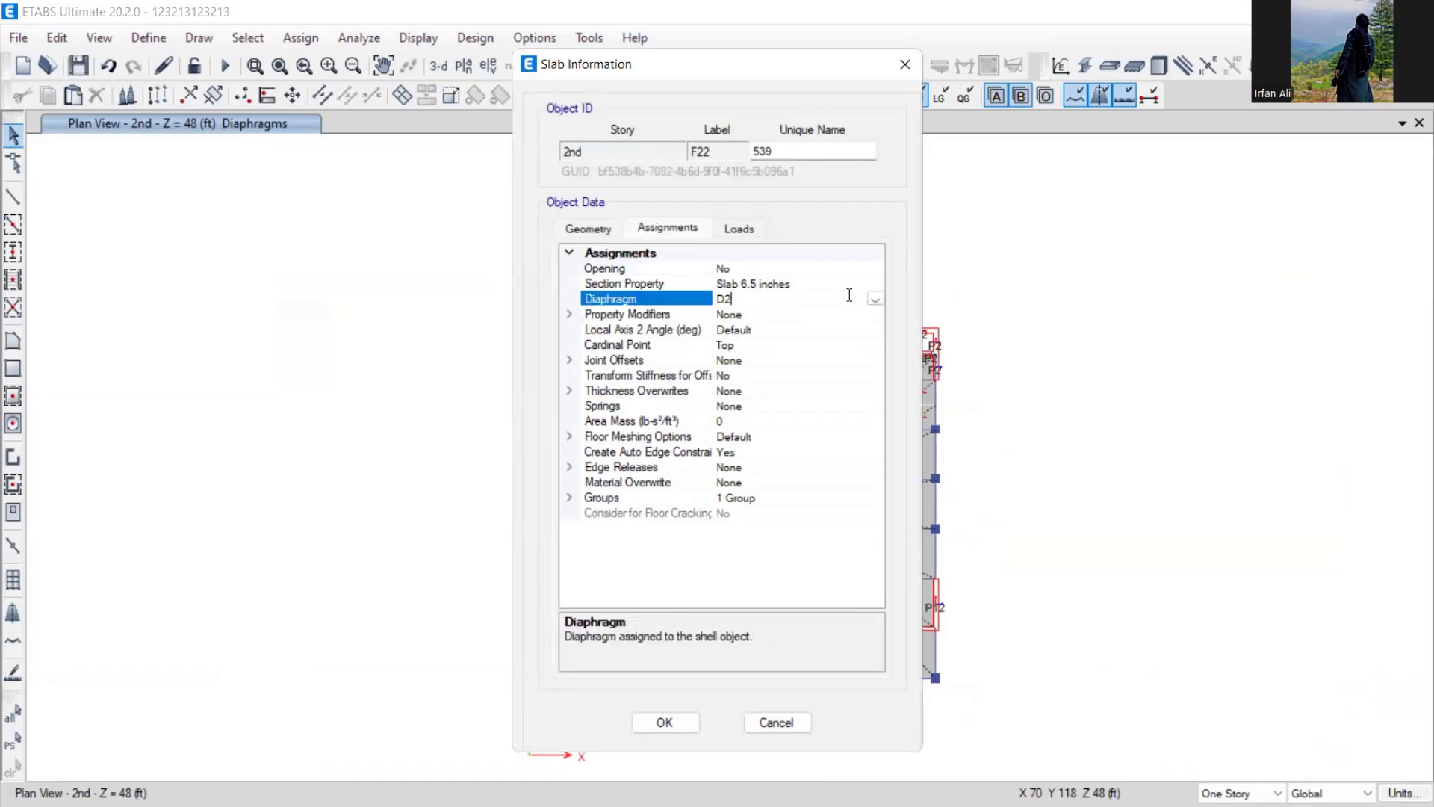
{"action": "left_click", "coordinate": [905, 64]}
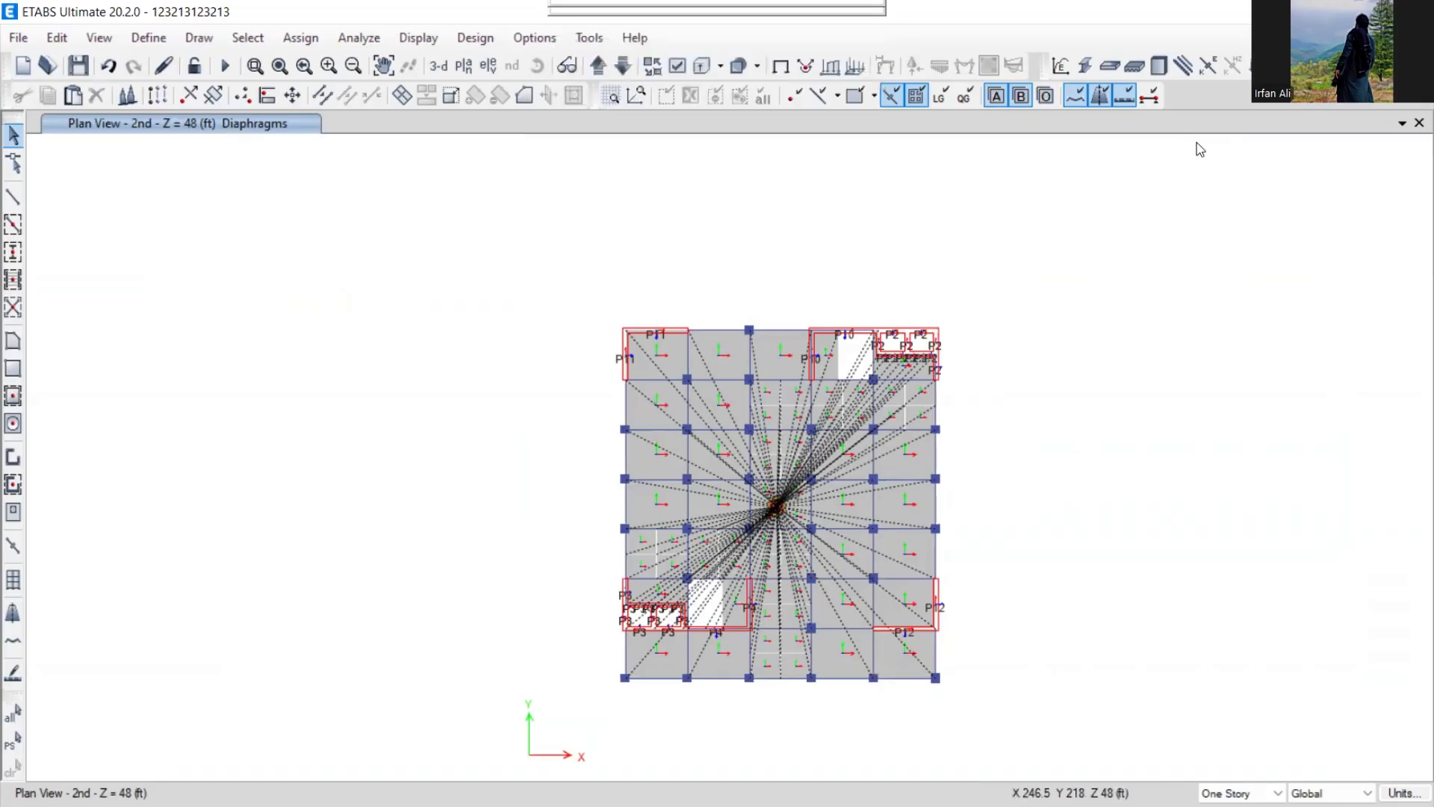
Step: Switch to the SDS-BD-2 MODULE-5 presentation in PowerPoint and go on from the Soft Story Check slide to the last slide
{"action": "left_click", "coordinate": [1328, 12]}
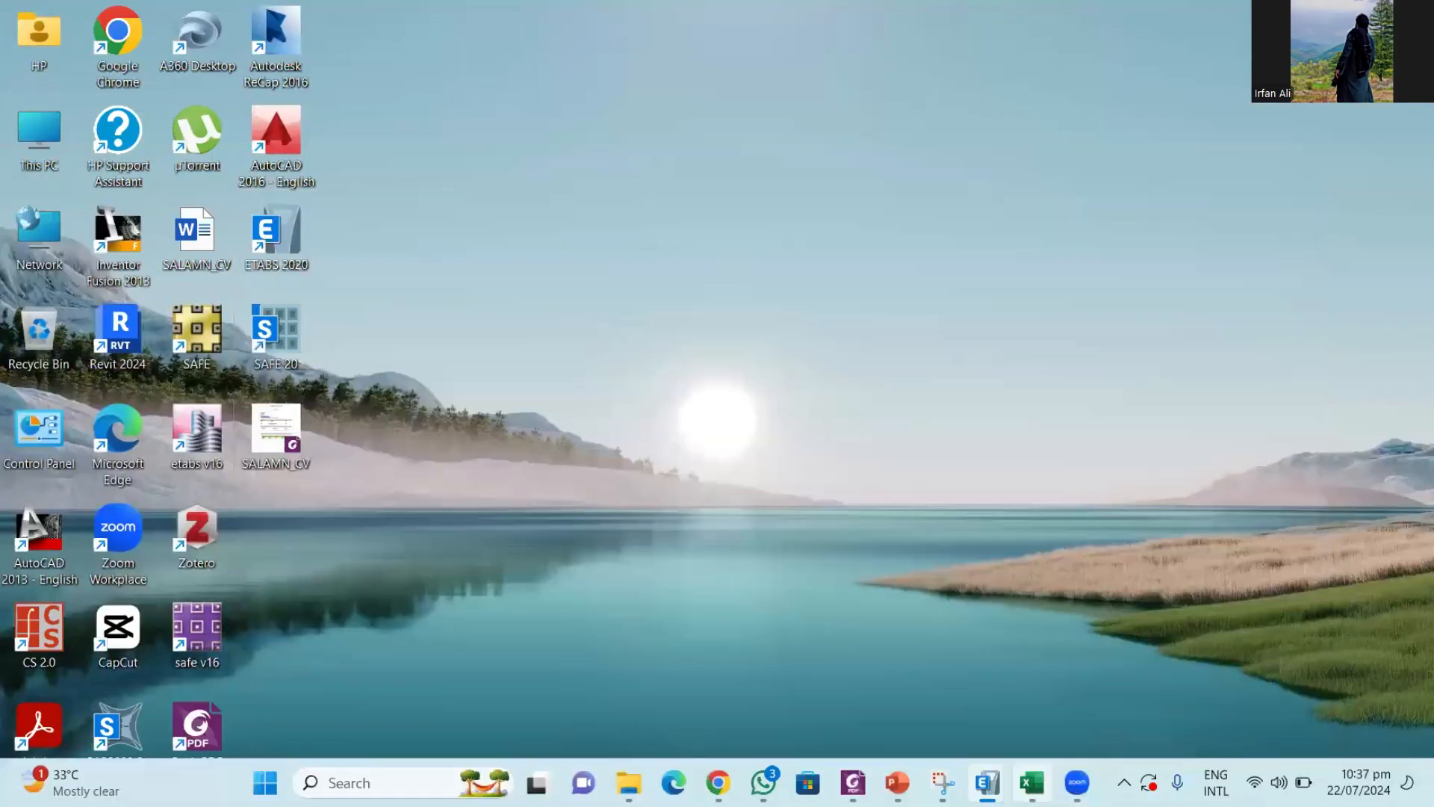
{"action": "mouse_move", "coordinate": [897, 782]}
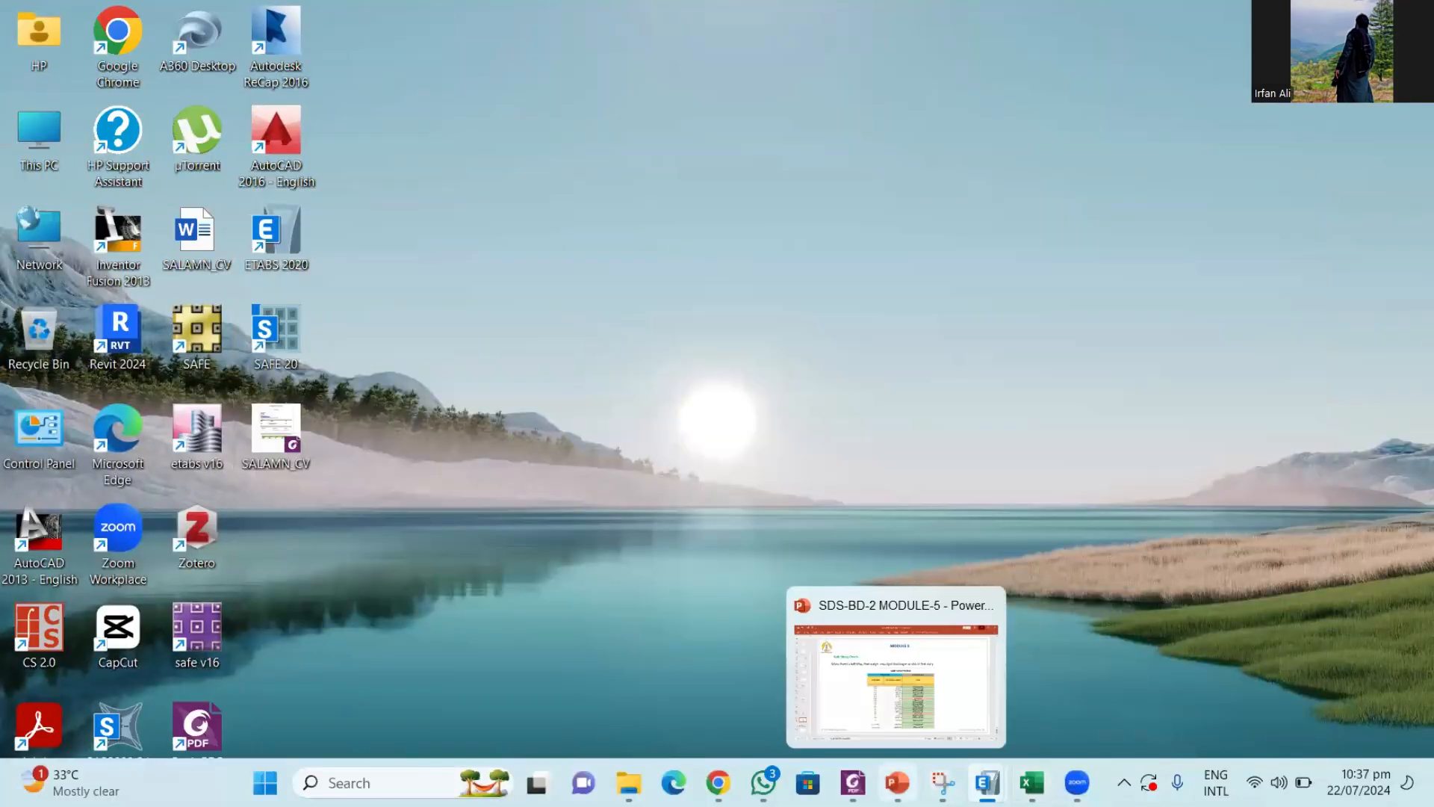
{"action": "left_click", "coordinate": [910, 678]}
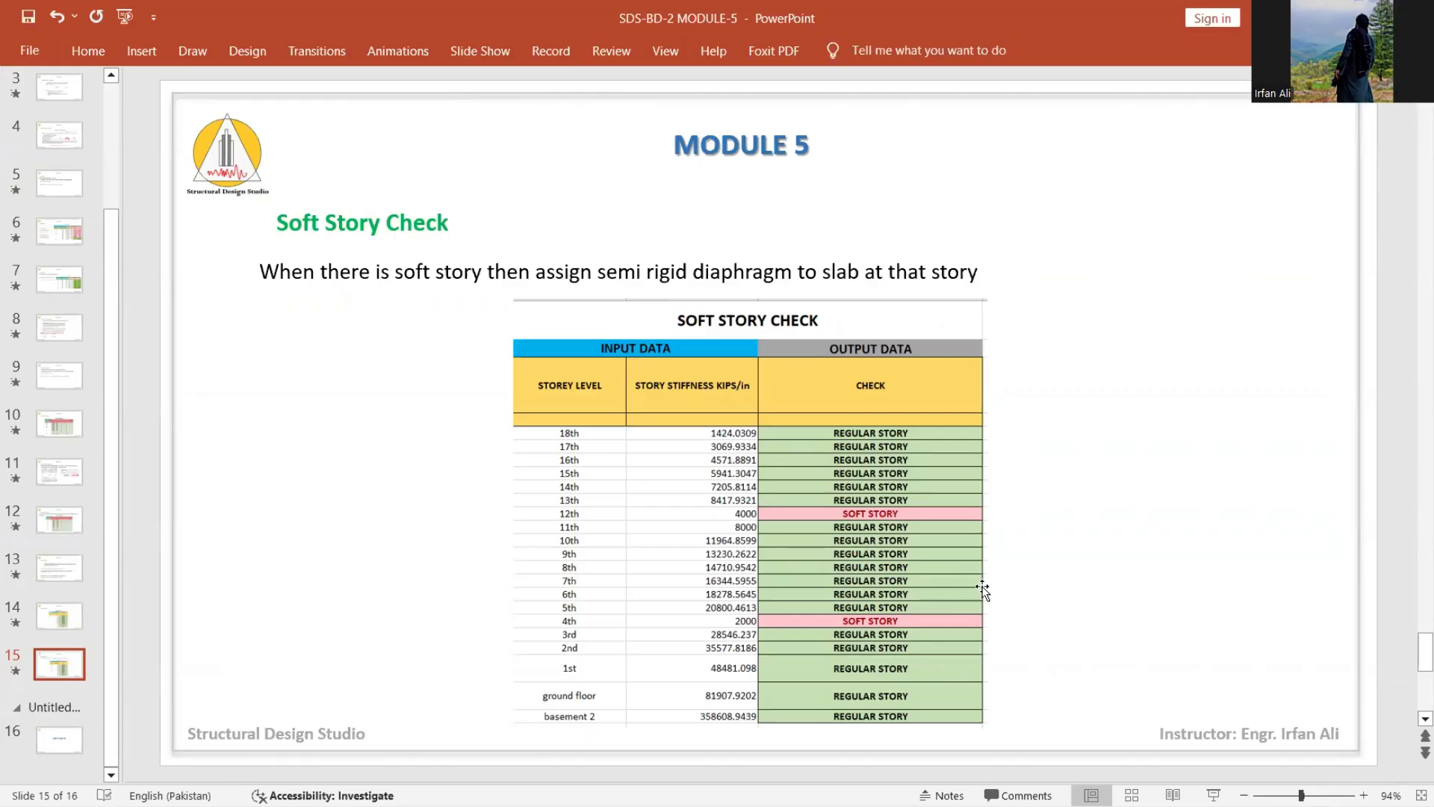
{"action": "scroll", "coordinate": [983, 590], "scroll_direction": "down", "scroll_amount": 1}
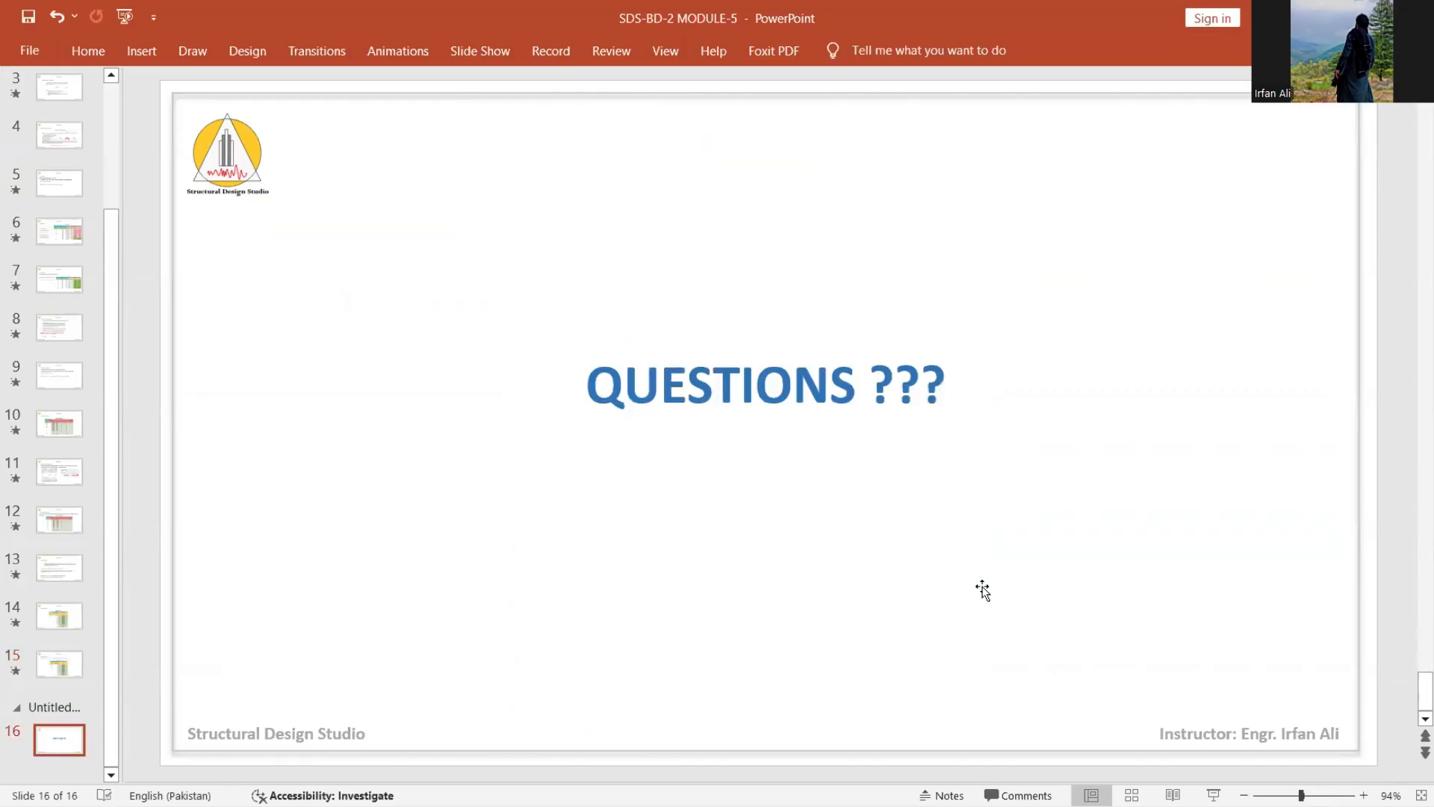